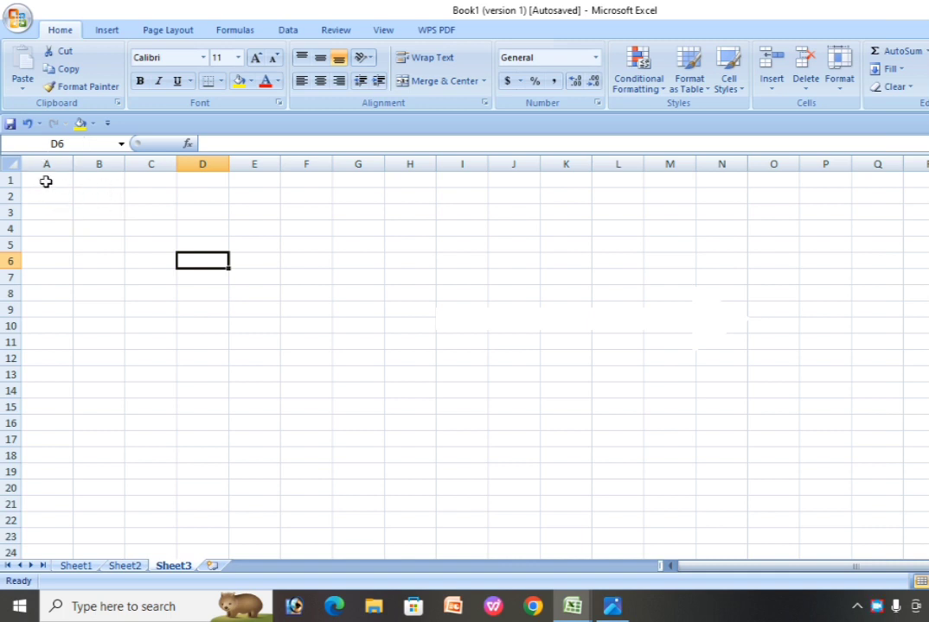
# - Merge and center rows 1–2 from column A across the sheet width, and enter the title "TATA MOTORS LTD"
pyautogui.moveTo(46, 181); pyautogui.dragTo(926, 197)
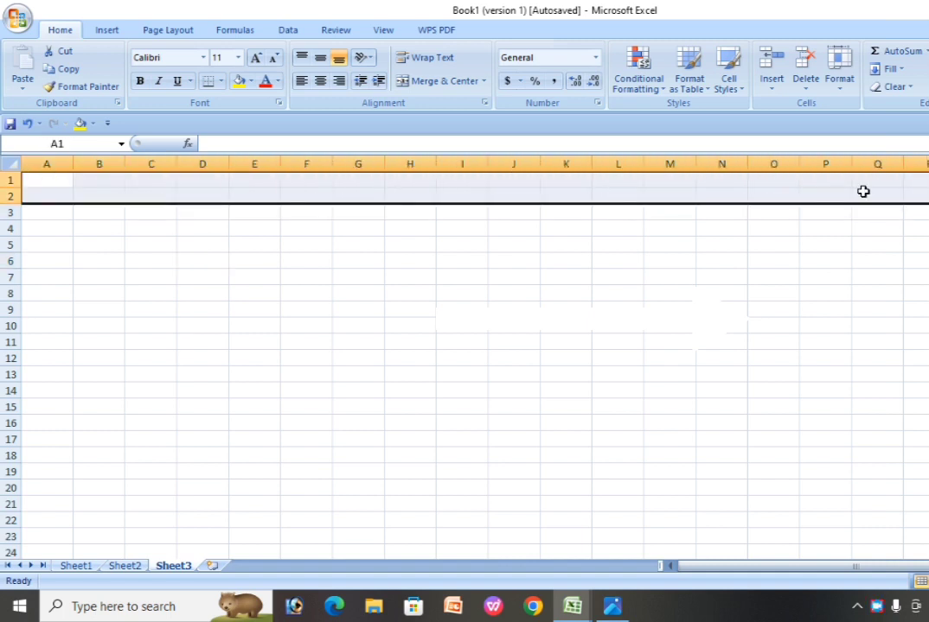
pyautogui.click(441, 81)
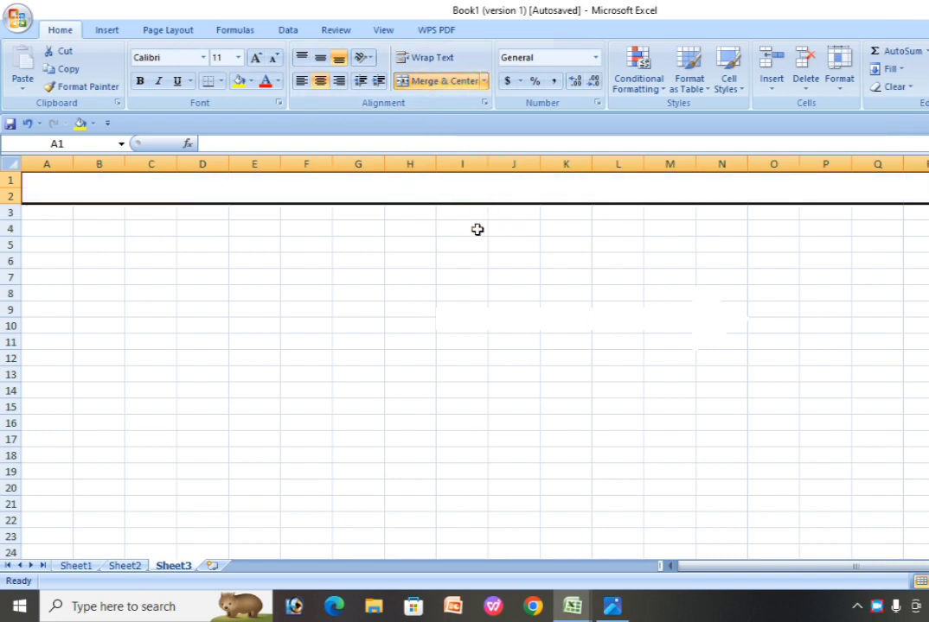
pyautogui.click(475, 191)
pyautogui.write('T')
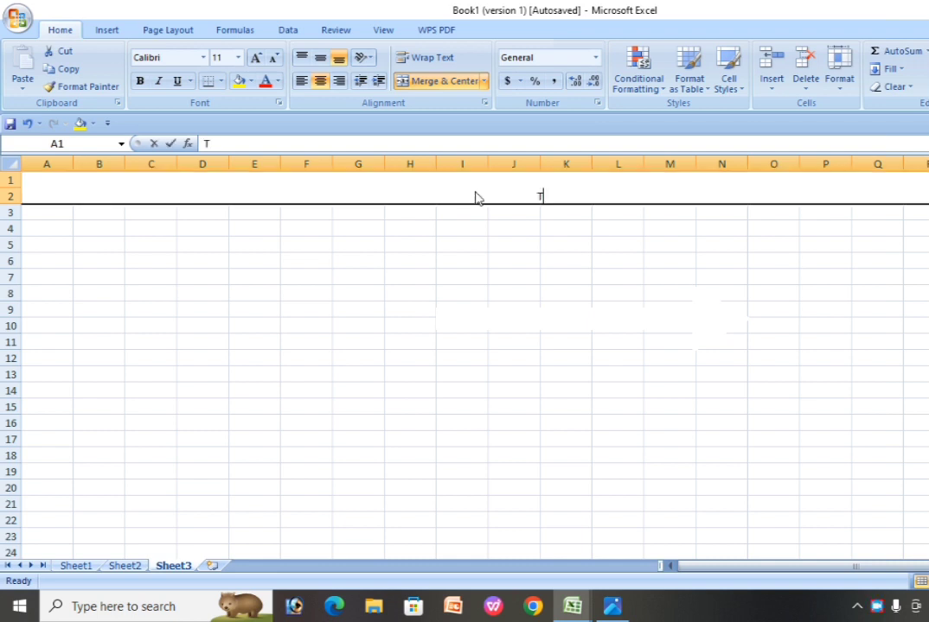
pyautogui.write('ATA MOTORS')
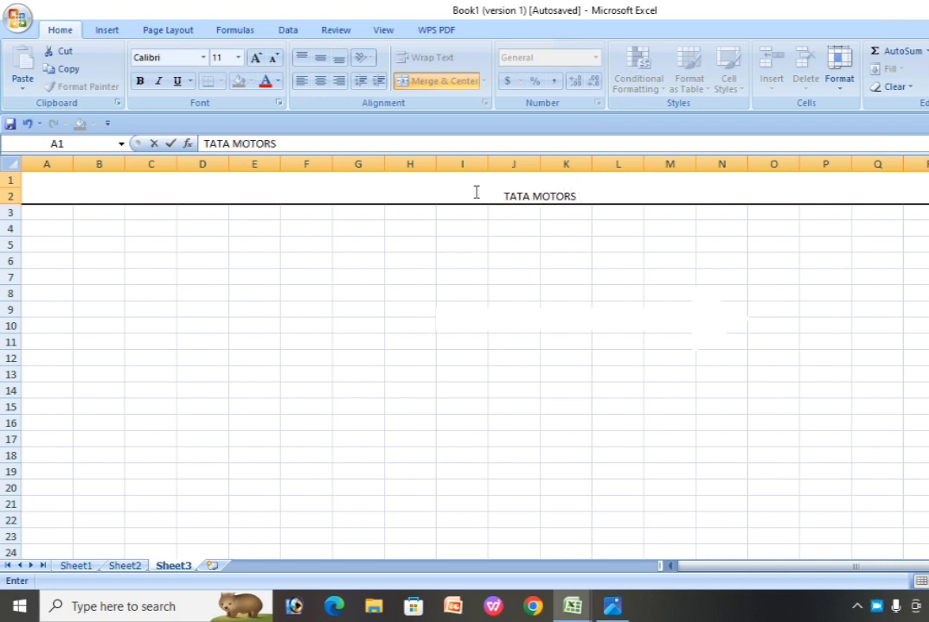
pyautogui.write(' L')
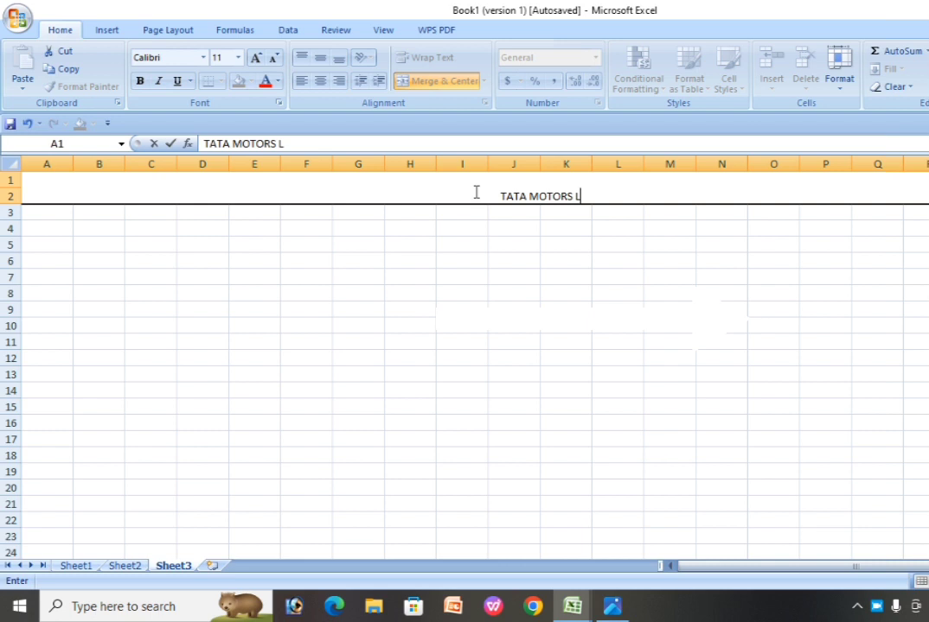
pyautogui.write('TD')
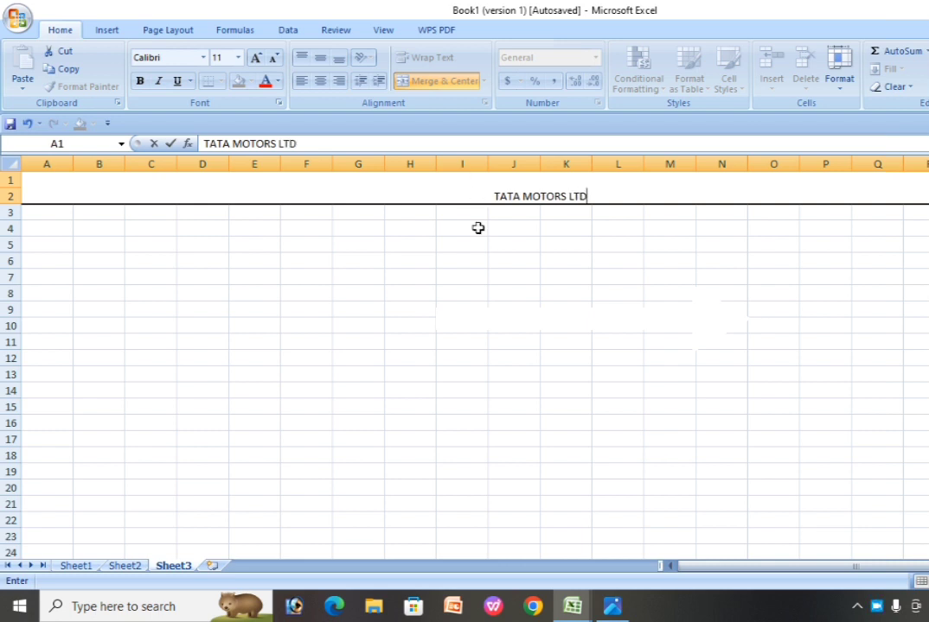
pyautogui.click(467, 259)
# - Increase the font size of the TATA MOTORS LTD title to 22
pyautogui.click(466, 192)
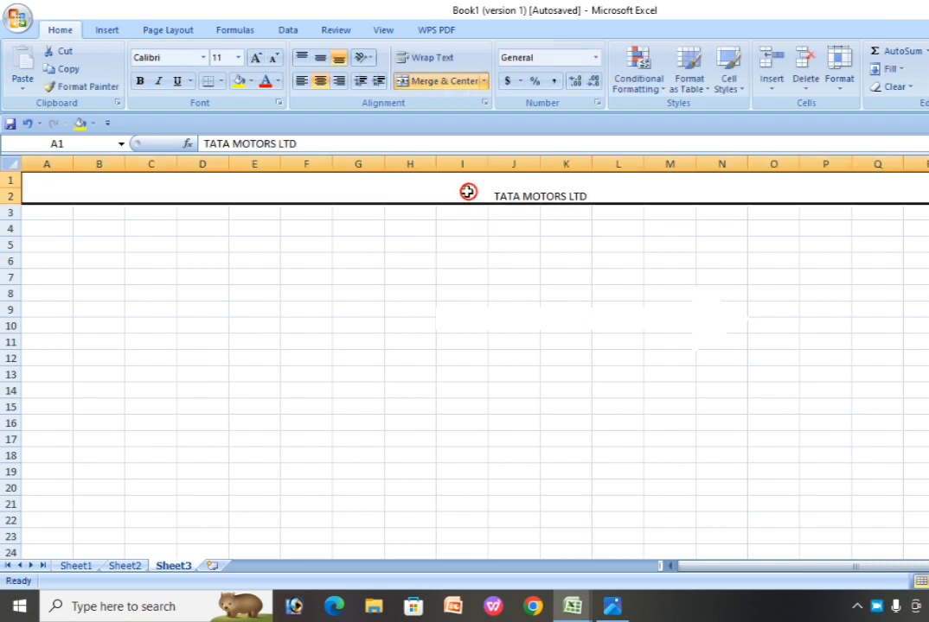
pyautogui.click(257, 59)
pyautogui.click(257, 59)
pyautogui.click(257, 59)
pyautogui.click(256, 59)
pyautogui.click(257, 59)
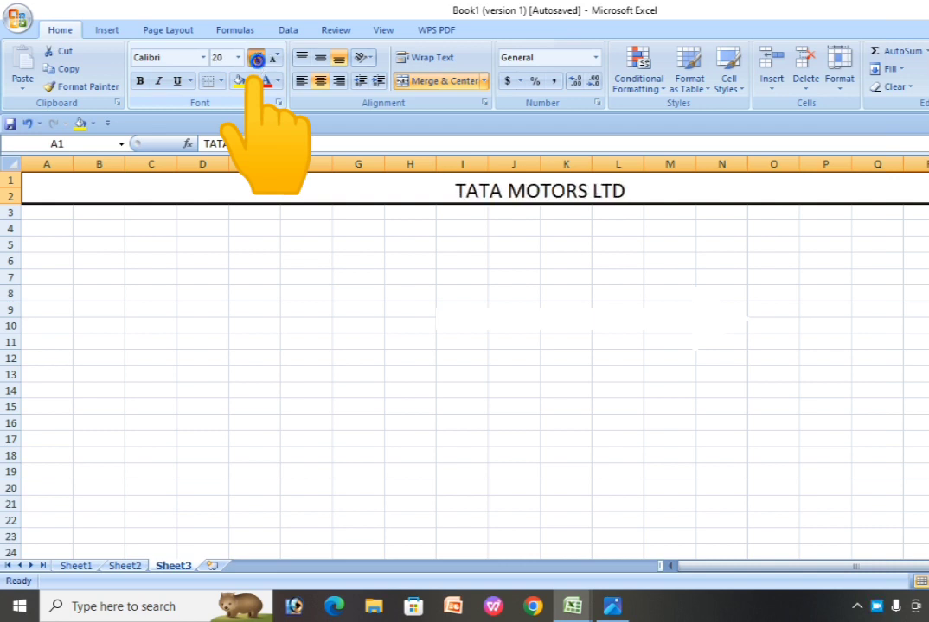
pyautogui.click(256, 58)
pyautogui.click(405, 262)
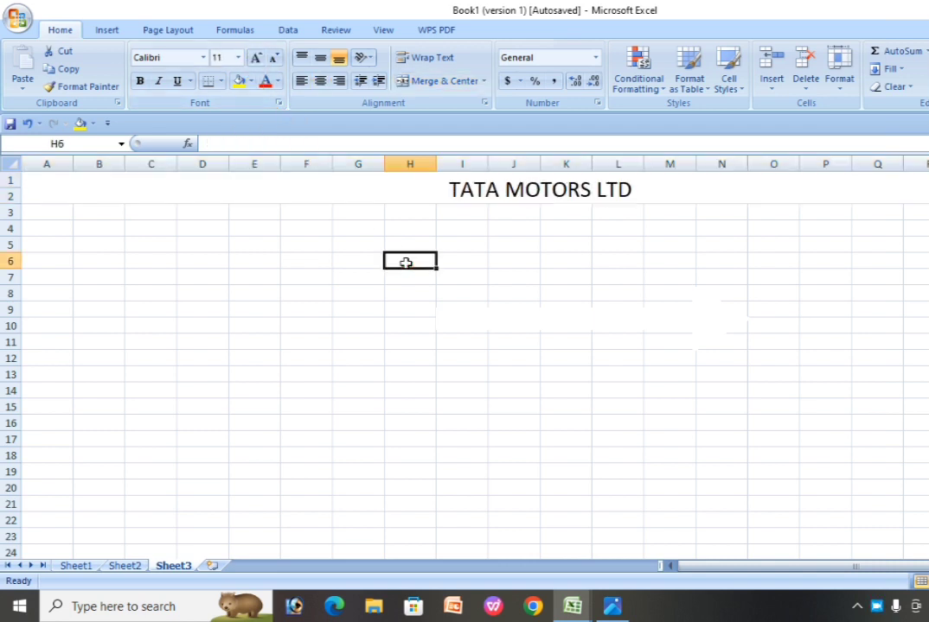
# - Fill the merged title cell in rows 1–2 with standard red
pyautogui.click(338, 195)
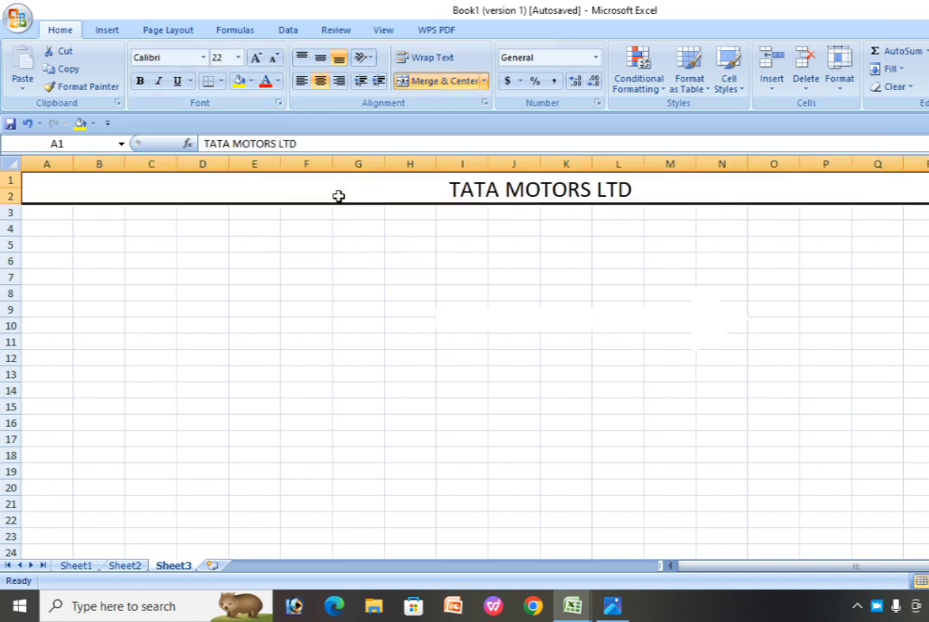
pyautogui.click(251, 80)
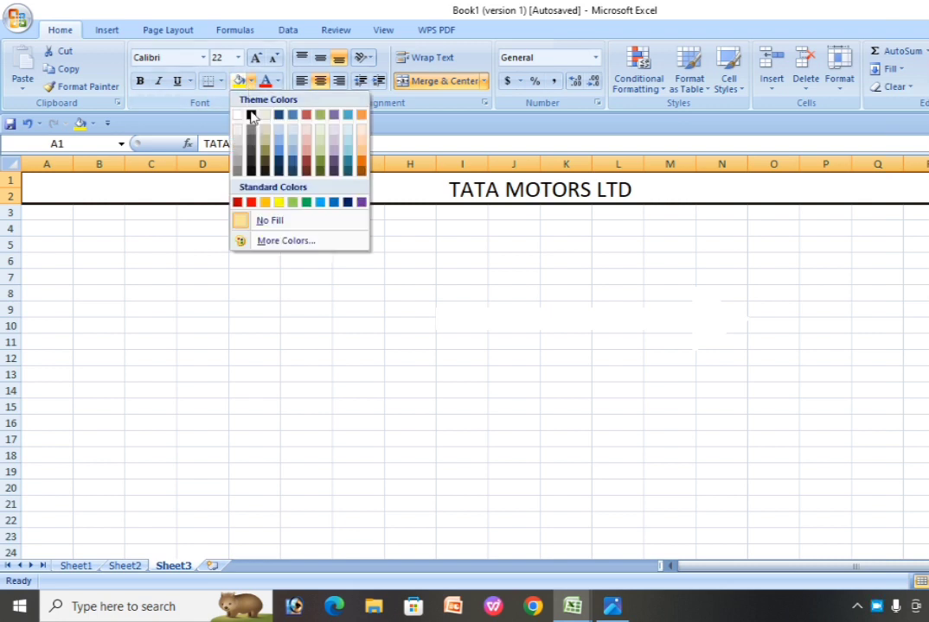
pyautogui.click(251, 202)
pyautogui.click(564, 357)
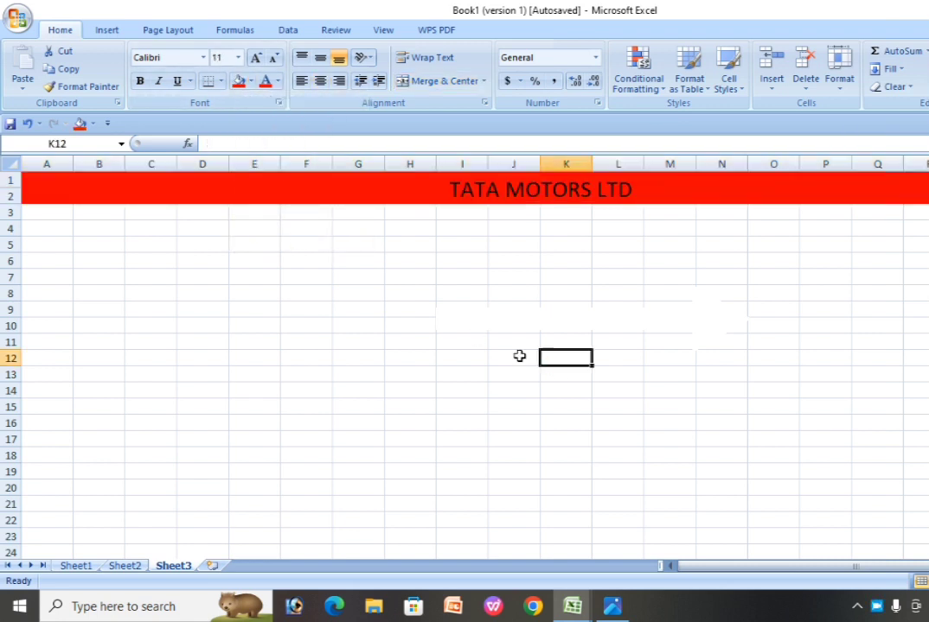
pyautogui.click(340, 308)
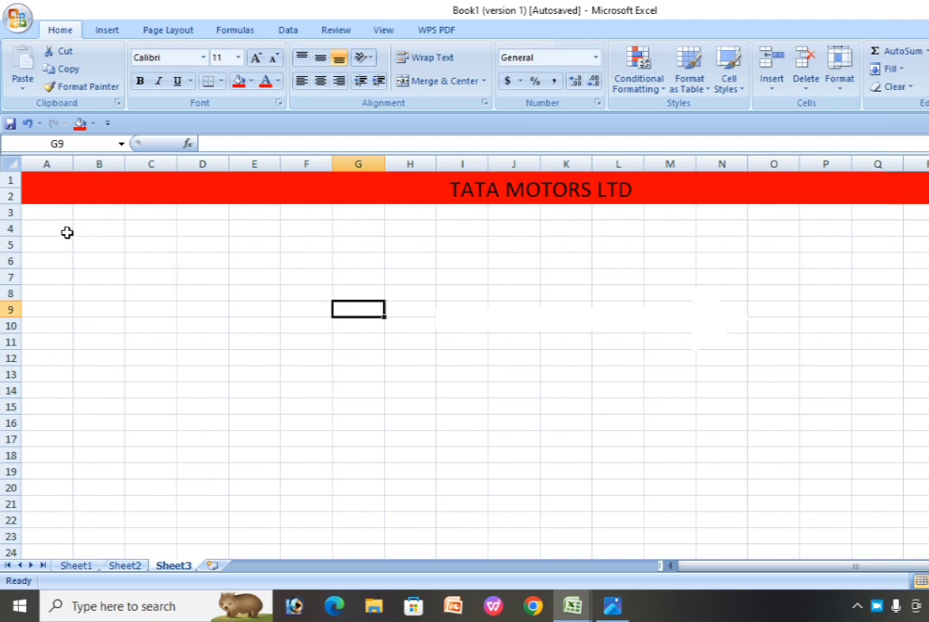
# - Merge and center rows 3–4 across the same width as the title, and fill the merged cell with yellow
pyautogui.moveTo(46, 210); pyautogui.dragTo(926, 226)
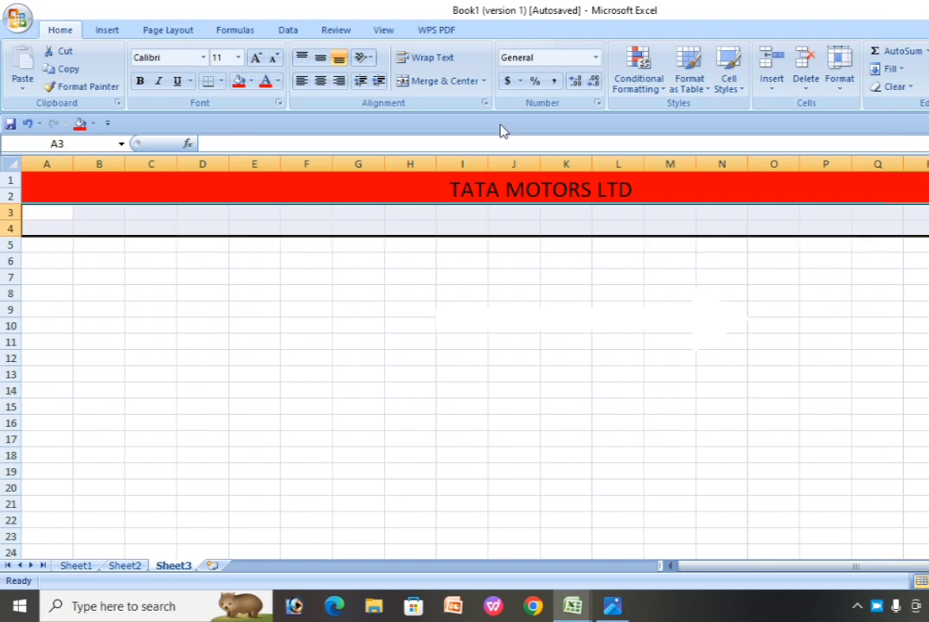
pyautogui.click(441, 85)
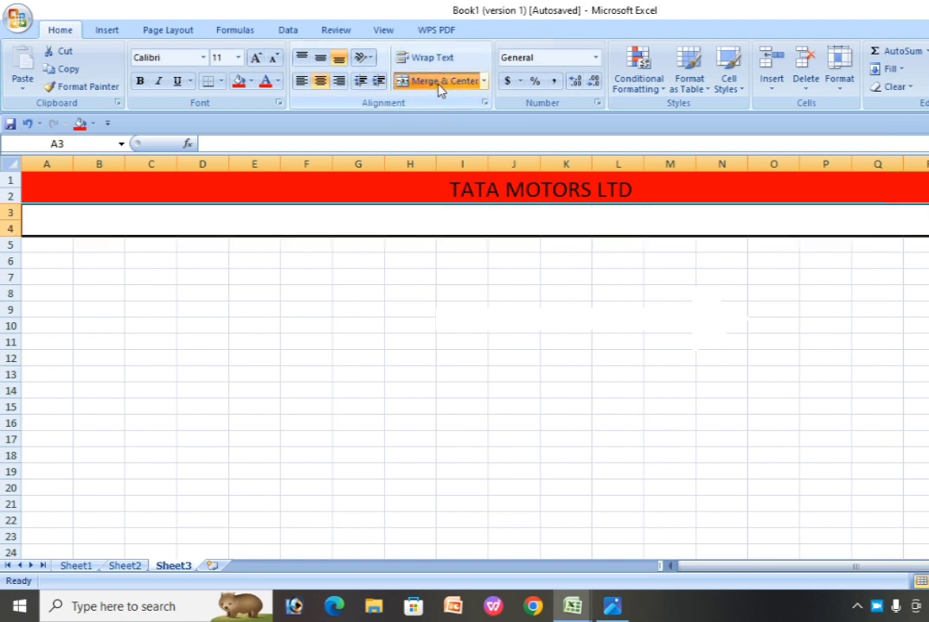
pyautogui.click(250, 82)
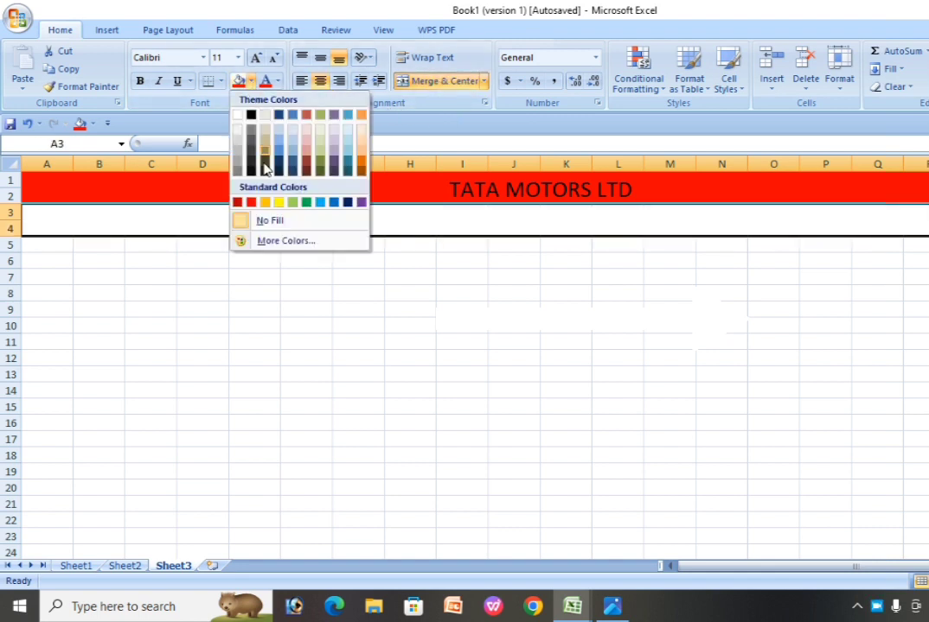
pyautogui.click(279, 202)
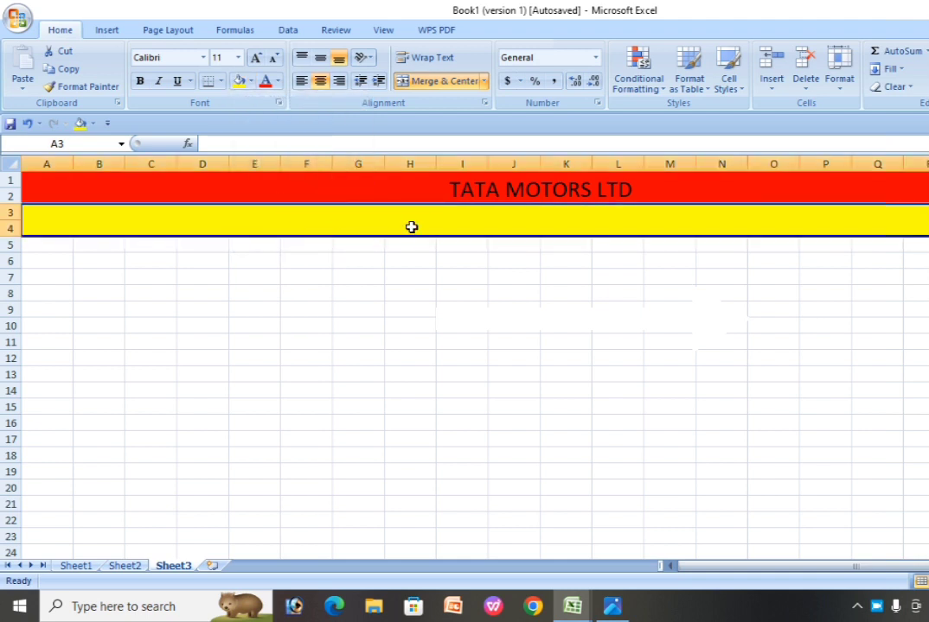
# - Enter the heading "ATTENDANCE SHEET" in the merged yellow cell at A3
pyautogui.write('AT')
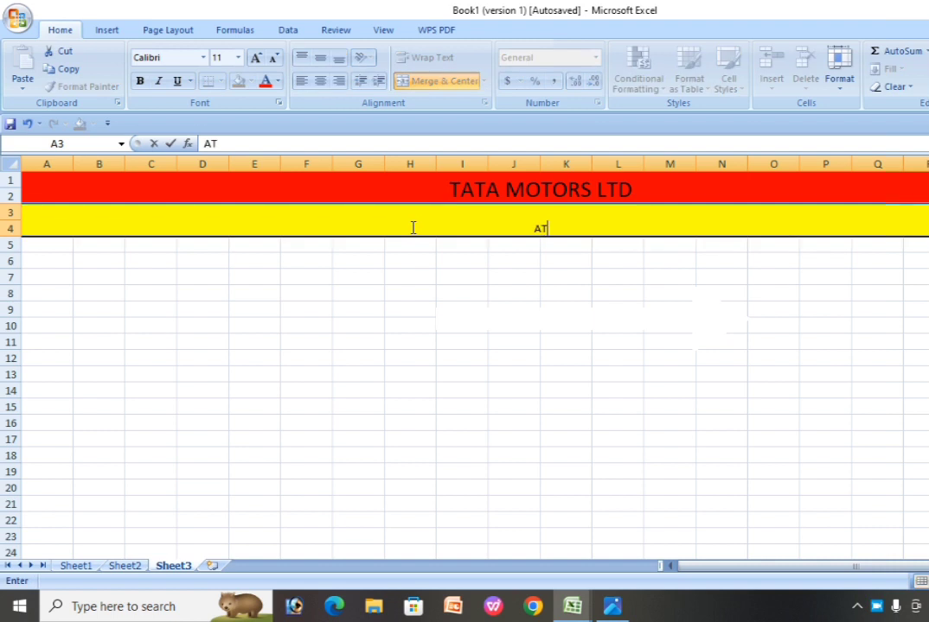
pyautogui.write('TENDANCE')
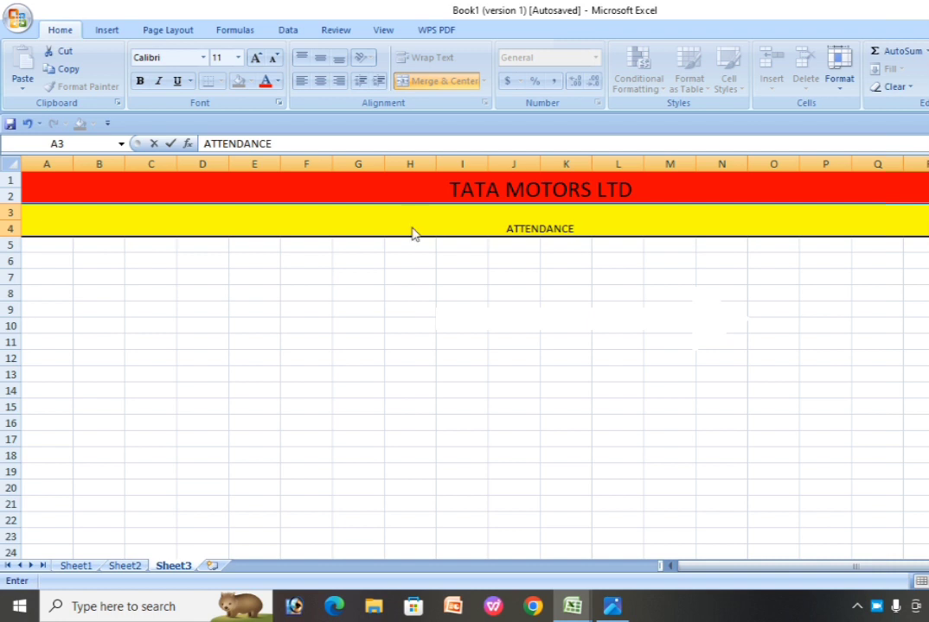
pyautogui.write(' SHEET')
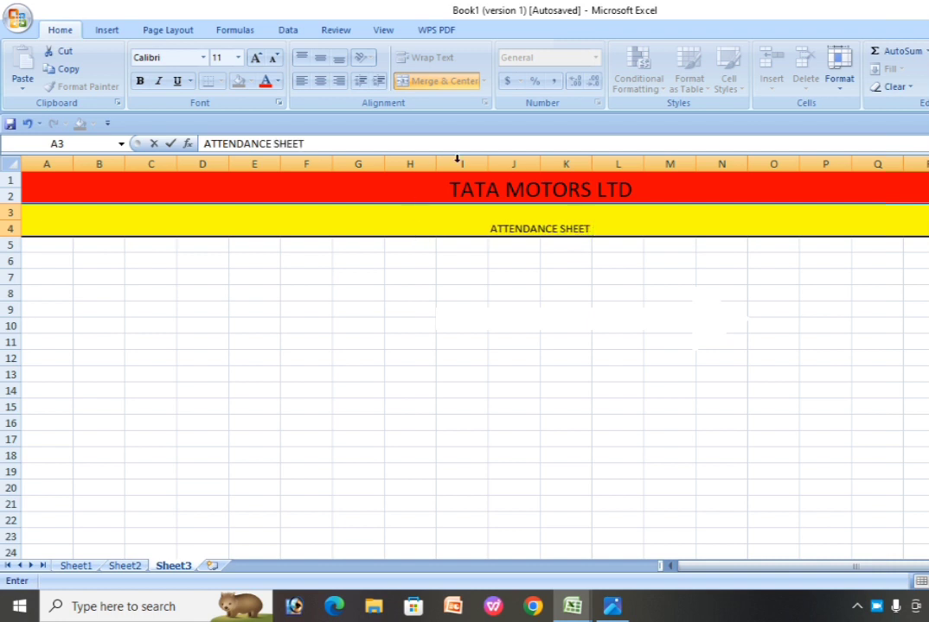
pyautogui.click(563, 292)
# - Increase the font size of the ATTENDANCE SHEET heading to 22, matching the company title
pyautogui.click(517, 228)
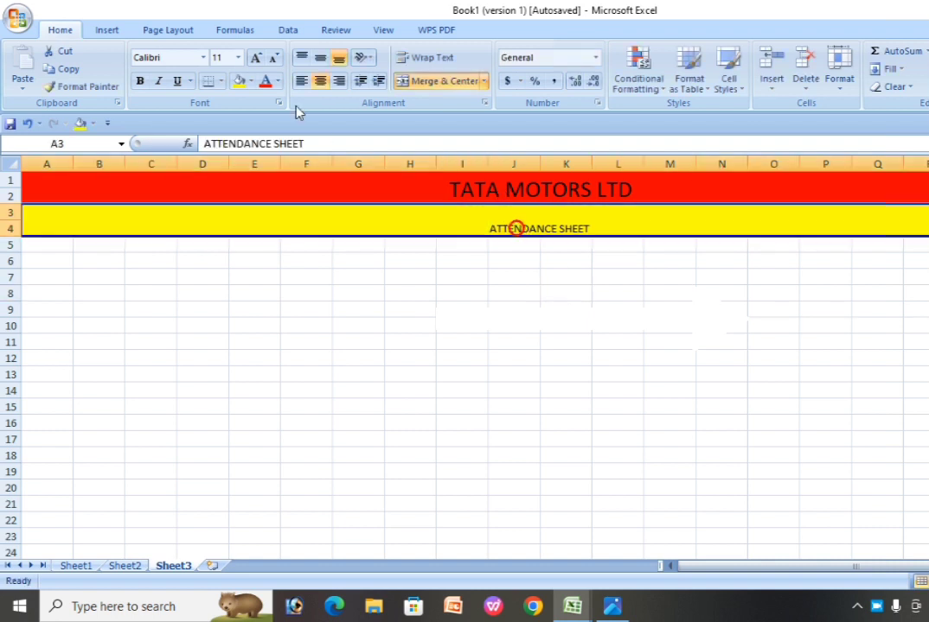
pyautogui.click(256, 58)
pyautogui.click(256, 58)
pyautogui.click(256, 58)
pyautogui.click(256, 58)
pyautogui.click(256, 58)
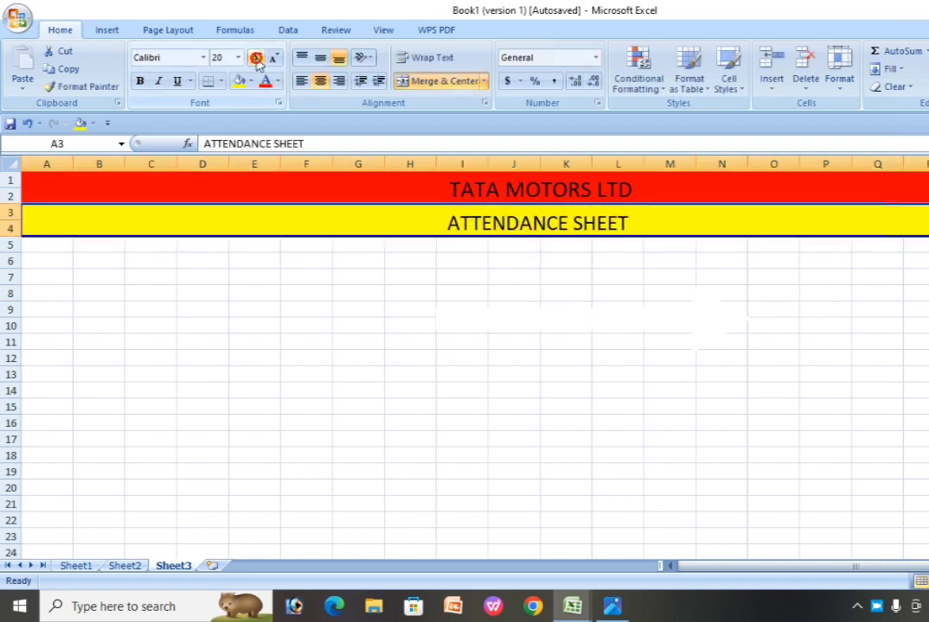
pyautogui.click(256, 58)
pyautogui.click(462, 277)
# - Merge and center rows 5–6 across the heading width, and enter "MONTH-SEPTEMBER-2023"
pyautogui.click(43, 244)
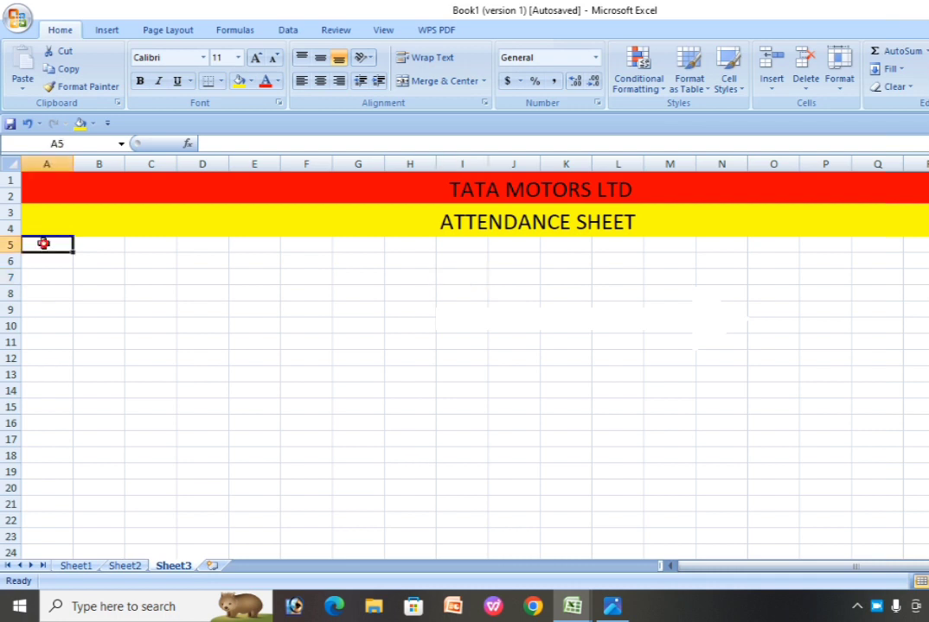
pyautogui.moveTo(43, 244); pyautogui.dragTo(928, 262)
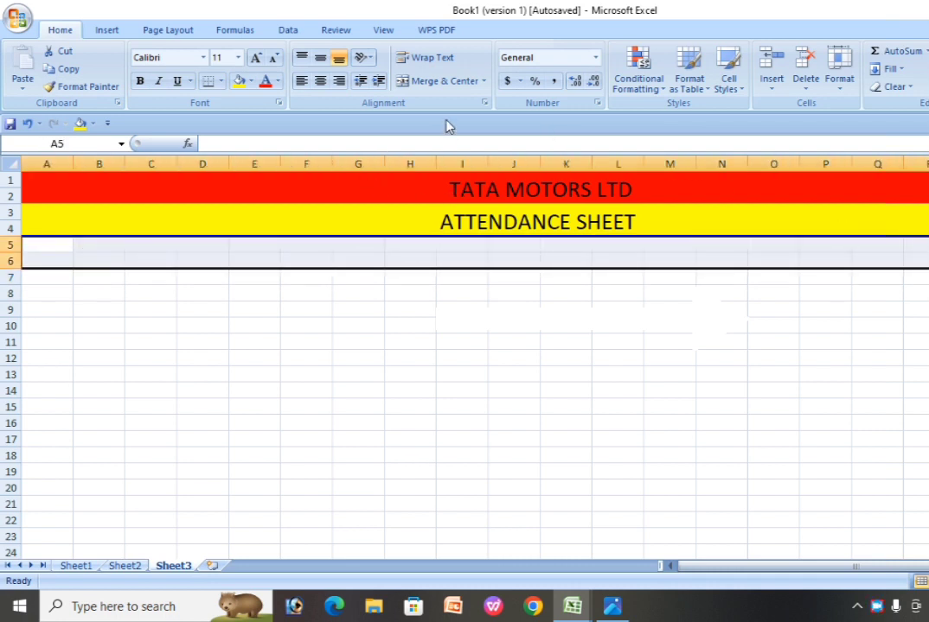
pyautogui.click(430, 81)
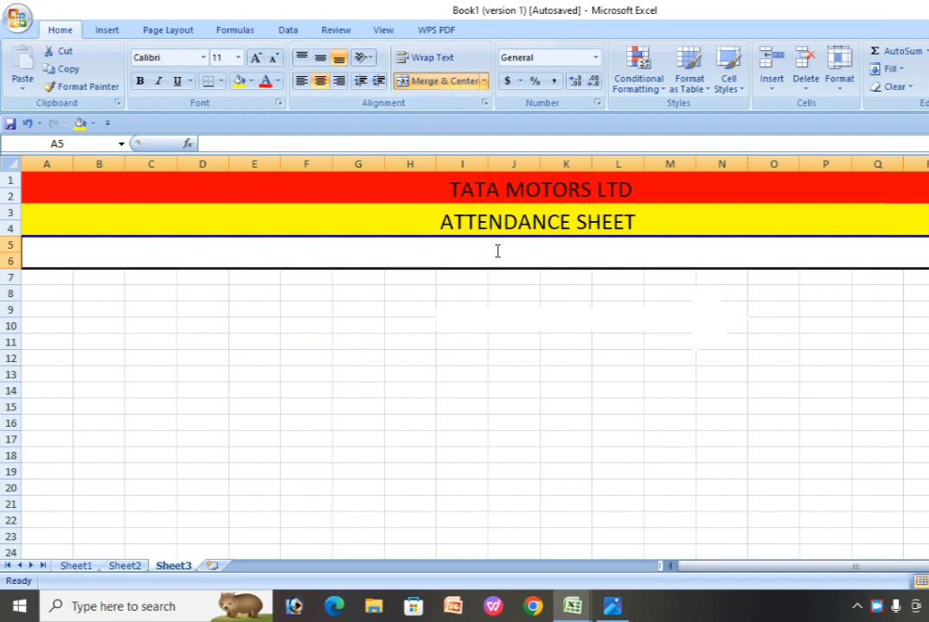
pyautogui.write('MONTH-')
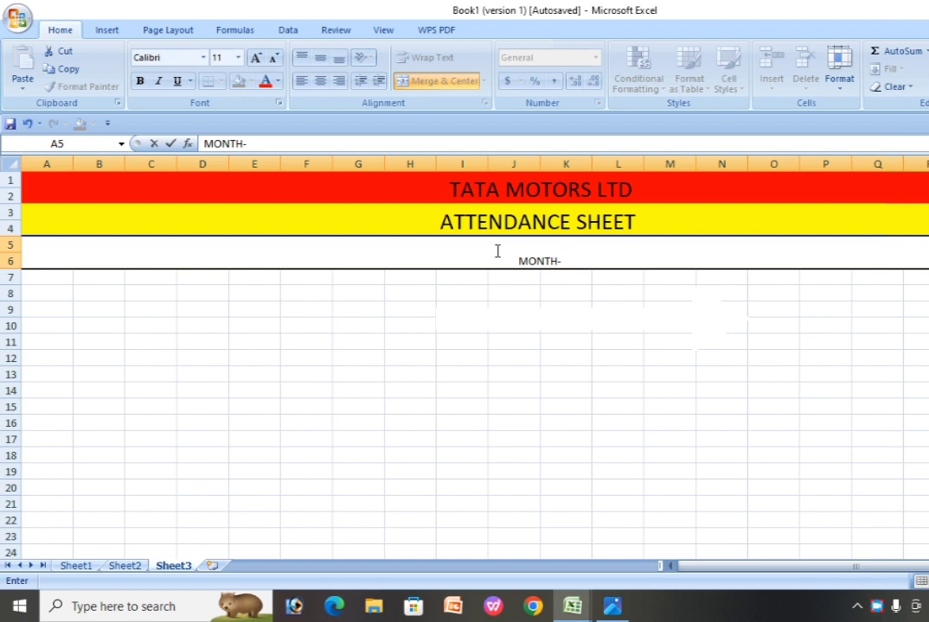
pyautogui.write('SEPTEMBE')
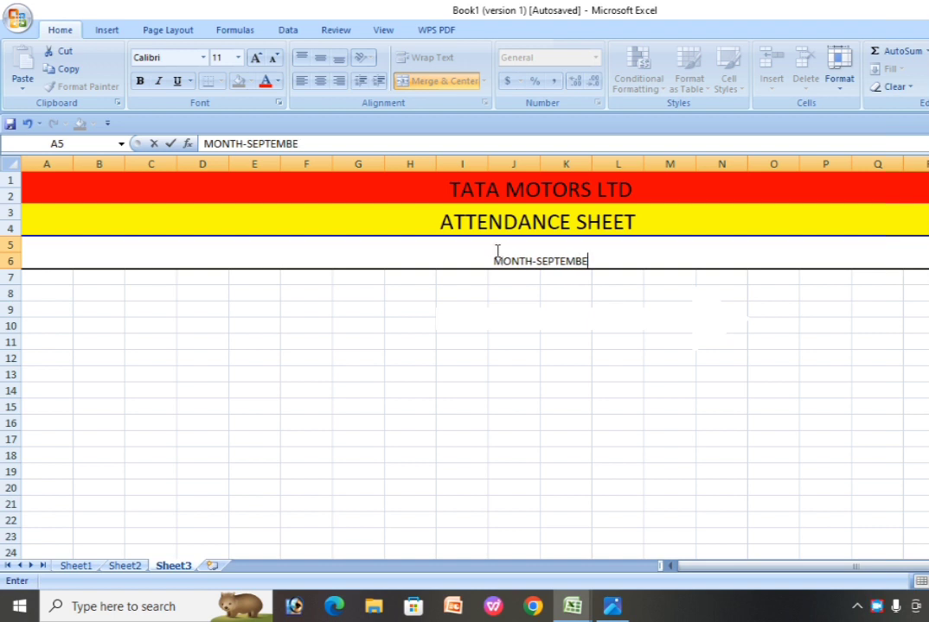
pyautogui.write('R-2023')
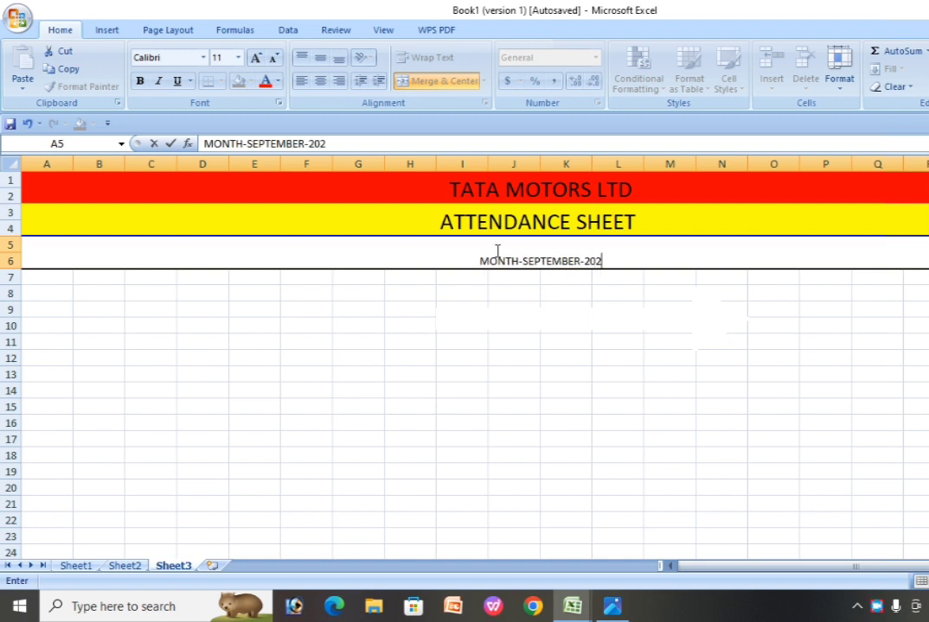
pyautogui.click(573, 345)
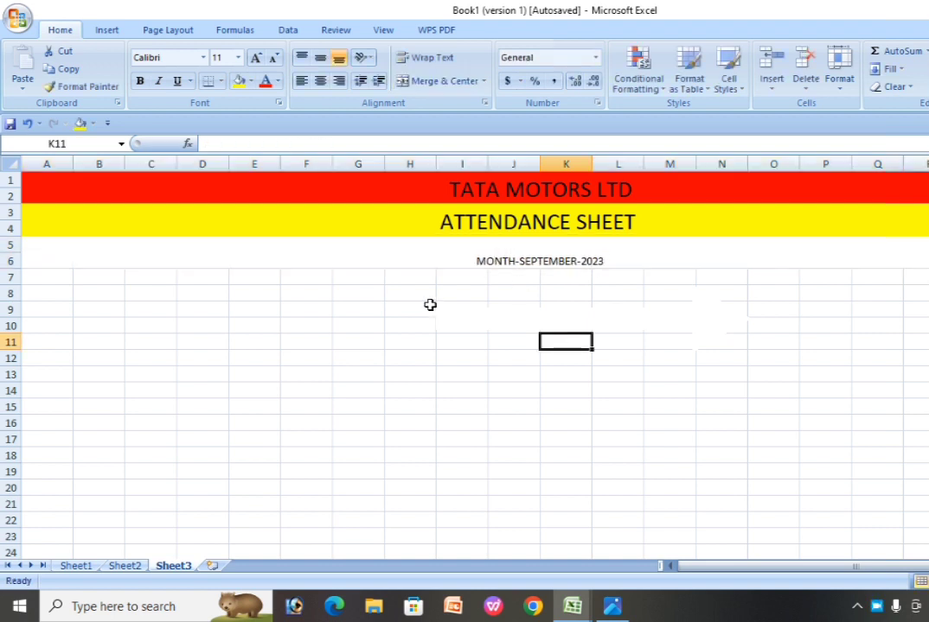
# - Fill the merged month cell in rows 5–6 with standard green
pyautogui.click(349, 255)
pyautogui.click(250, 80)
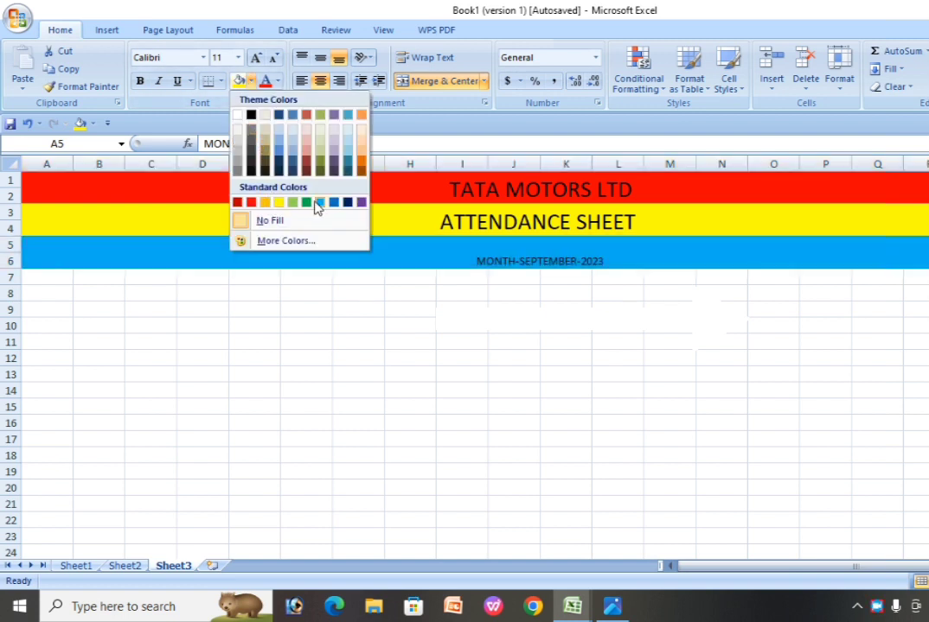
pyautogui.click(308, 203)
pyautogui.click(424, 373)
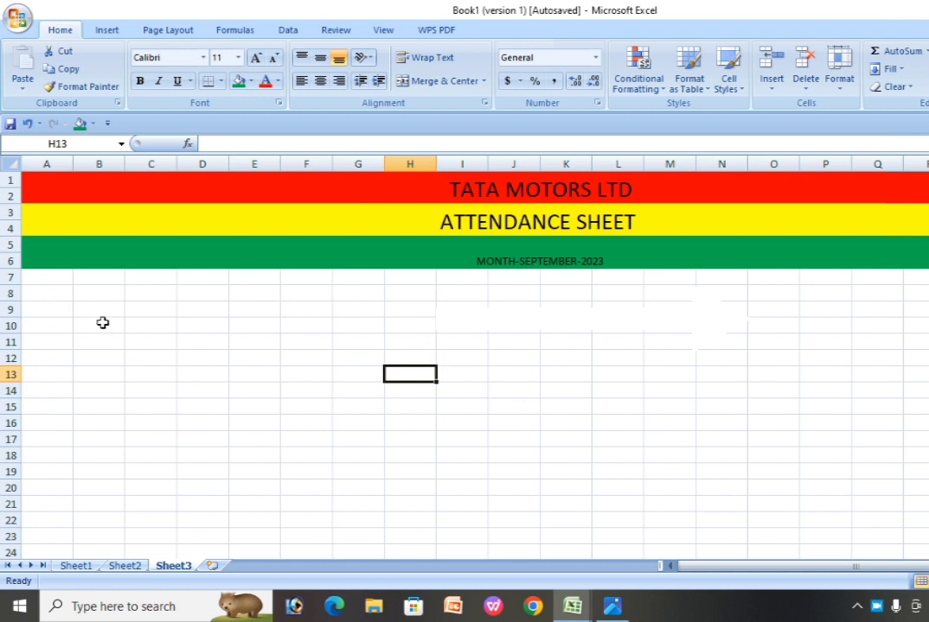
# - Merge and center cells A7:A8, and enter the column header "S.R.NO"
pyautogui.moveTo(46, 277); pyautogui.dragTo(47, 291)
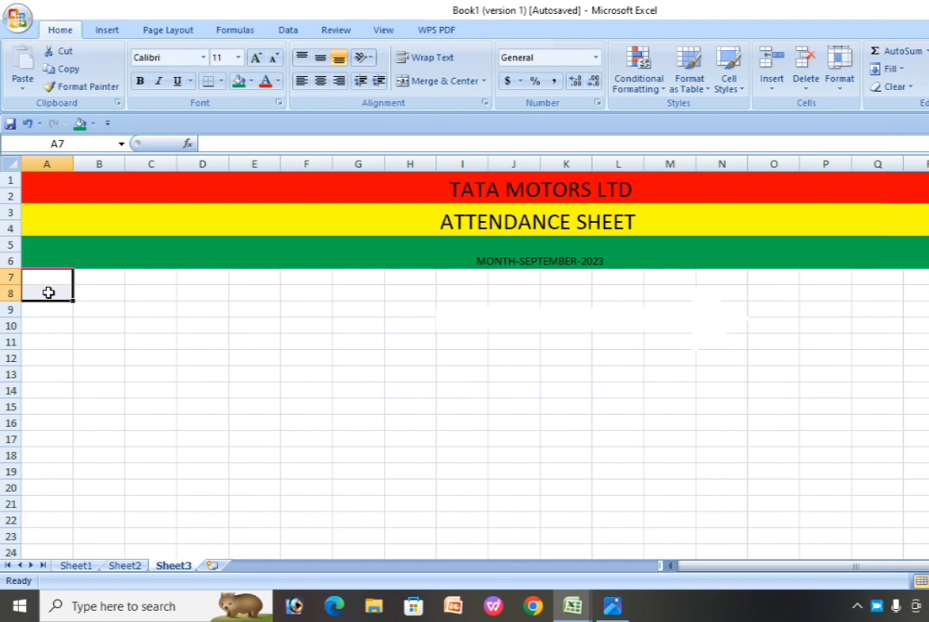
pyautogui.click(435, 81)
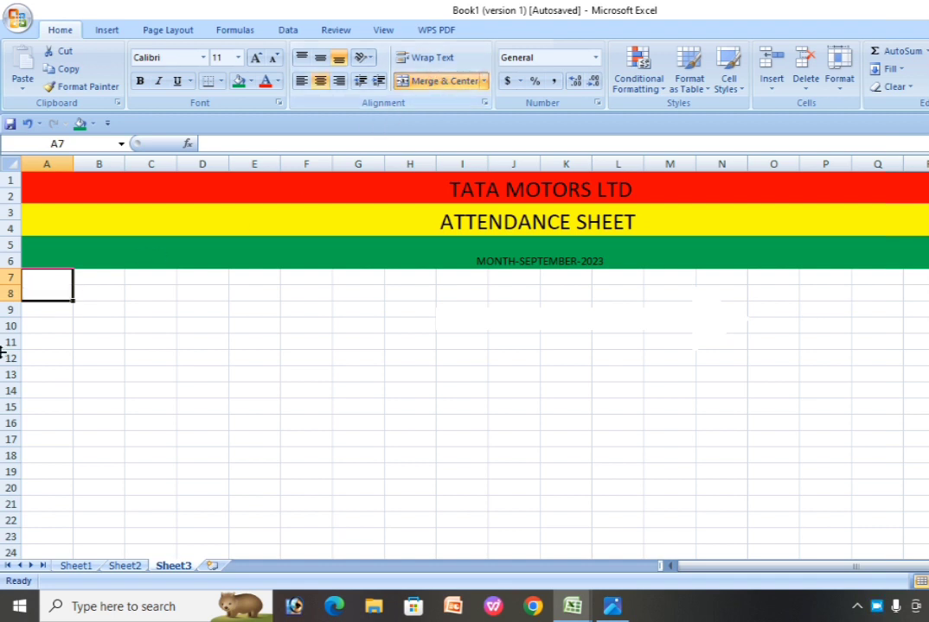
pyautogui.write('S.')
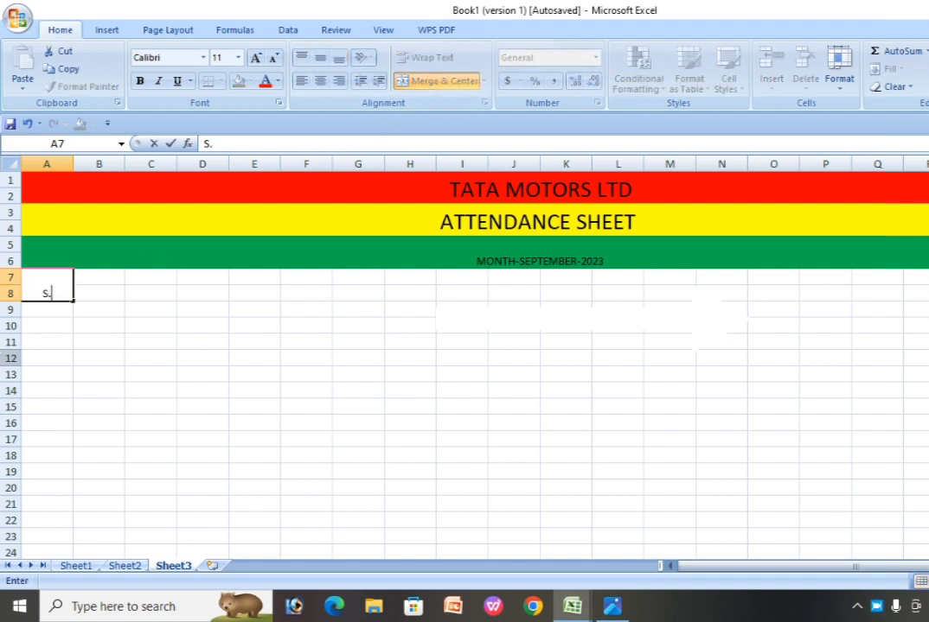
pyautogui.write('R.NO')
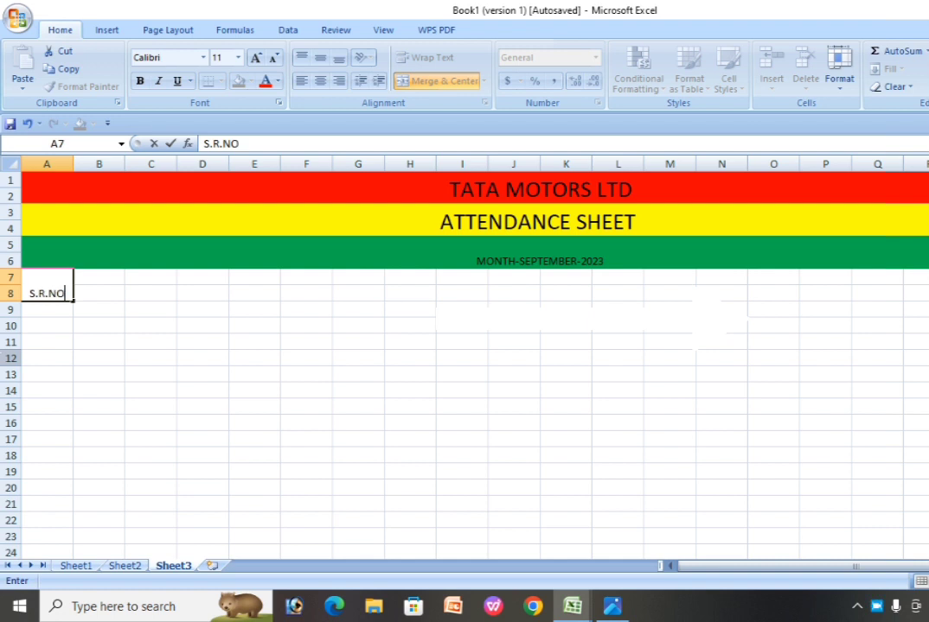
# - Enter the column header "EMPLOYEE NAME" in B7, and merge and center cells B7:B8
pyautogui.click(82, 391)
pyautogui.moveTo(94, 281); pyautogui.dragTo(101, 292)
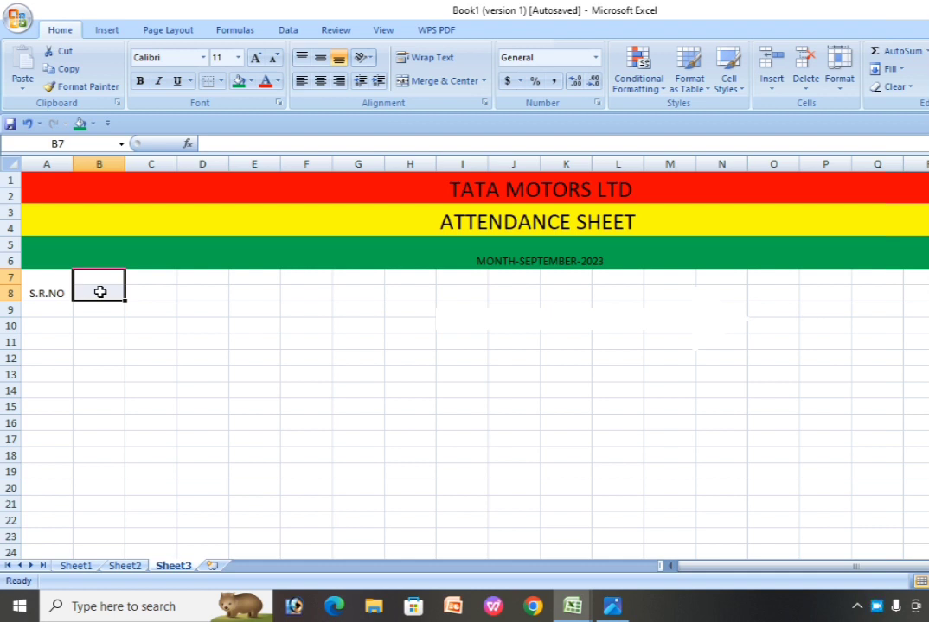
pyautogui.write('EMPLOYEE')
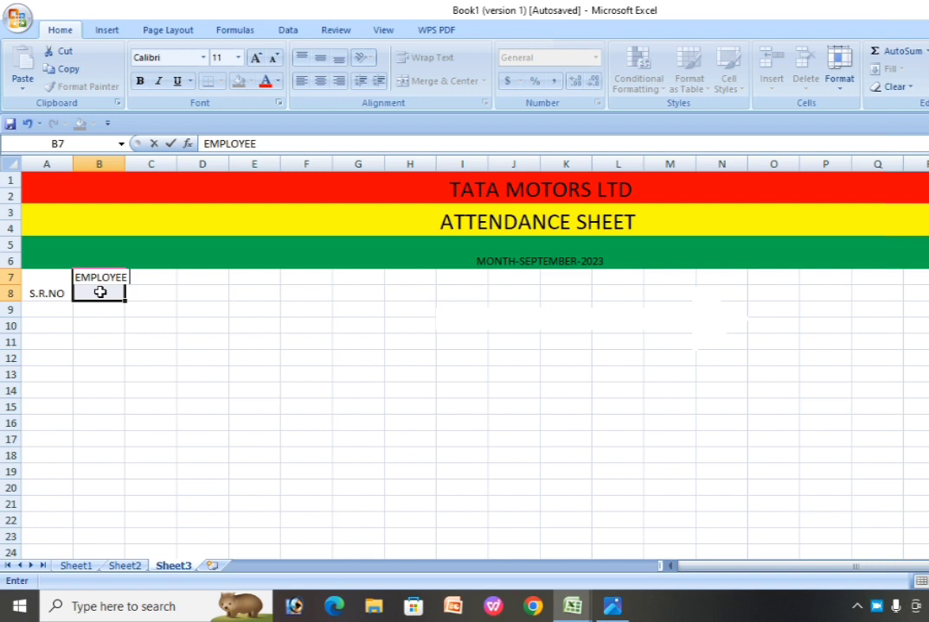
pyautogui.write(' NAME')
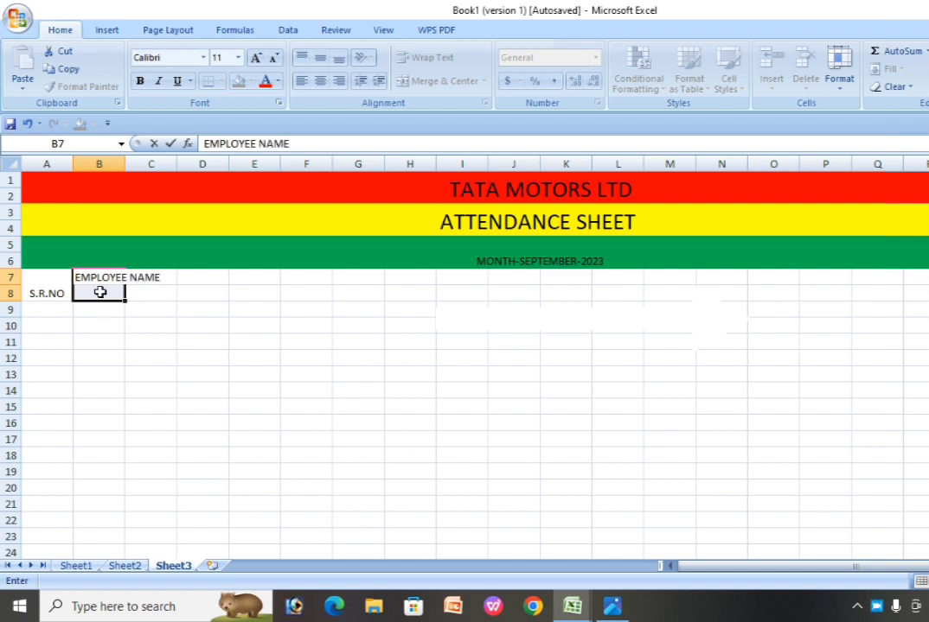
pyautogui.click(112, 341)
pyautogui.moveTo(104, 277); pyautogui.dragTo(105, 294)
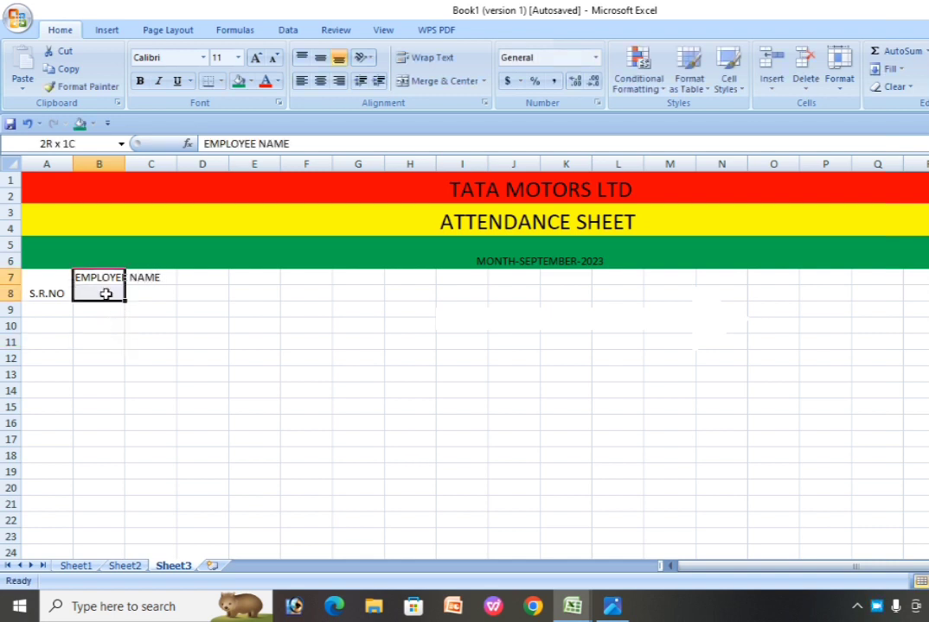
pyautogui.click(417, 81)
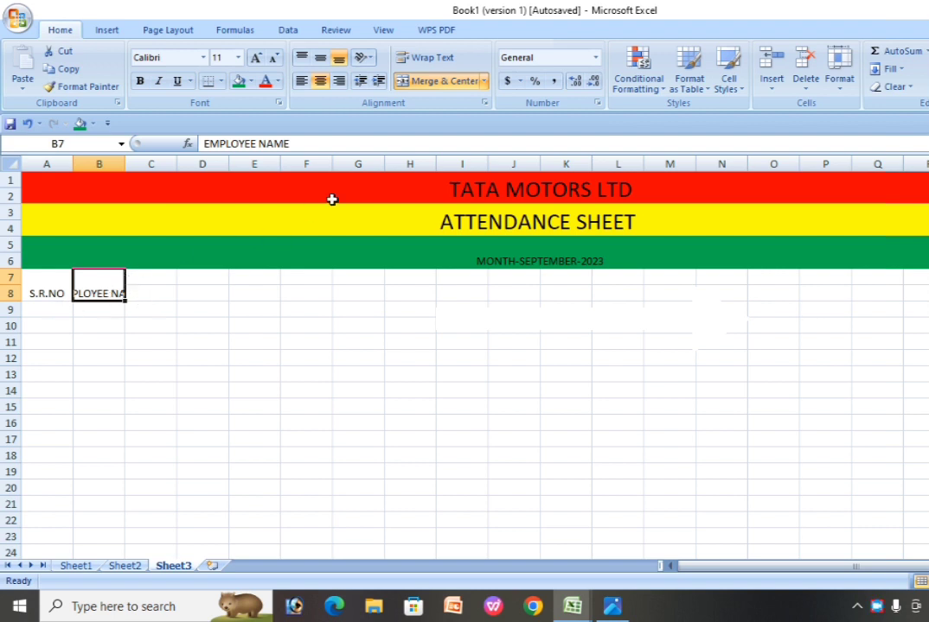
# - Wrap the EMPLOYEE NAME header text and widen column B so each word fits on its own line
pyautogui.click(422, 58)
pyautogui.click(142, 308)
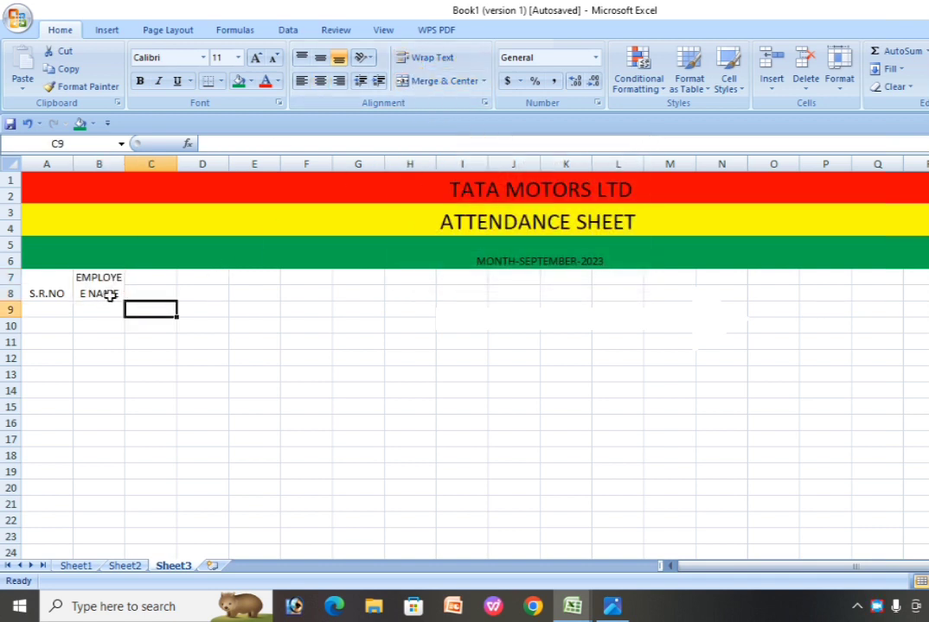
pyautogui.moveTo(125, 164); pyautogui.dragTo(134, 165)
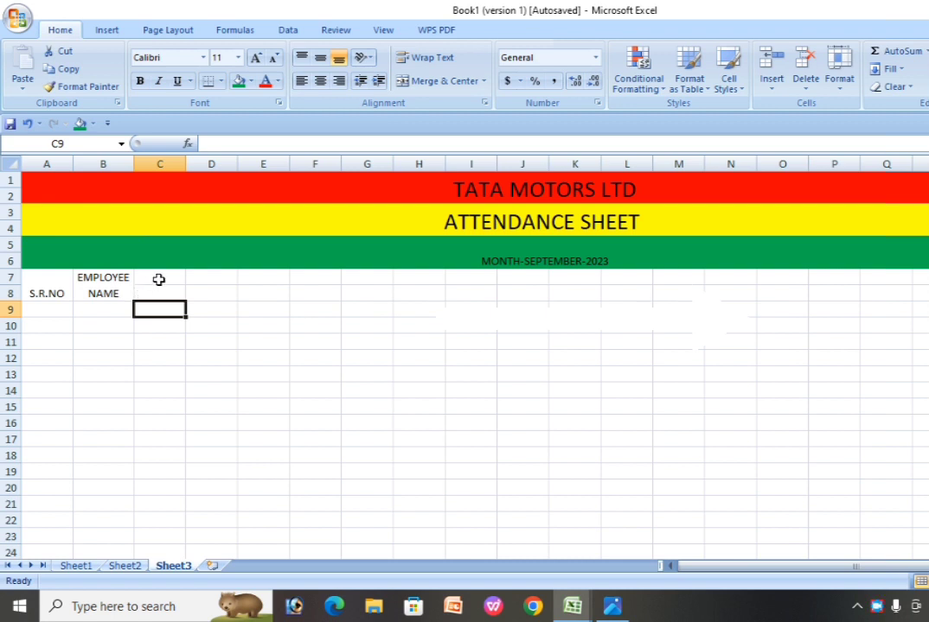
# - Merge and center cells C7:C8, and enter the column header "FATHER NAME" with wrapped text
pyautogui.click(159, 278)
pyautogui.moveTo(158, 279); pyautogui.dragTo(162, 291)
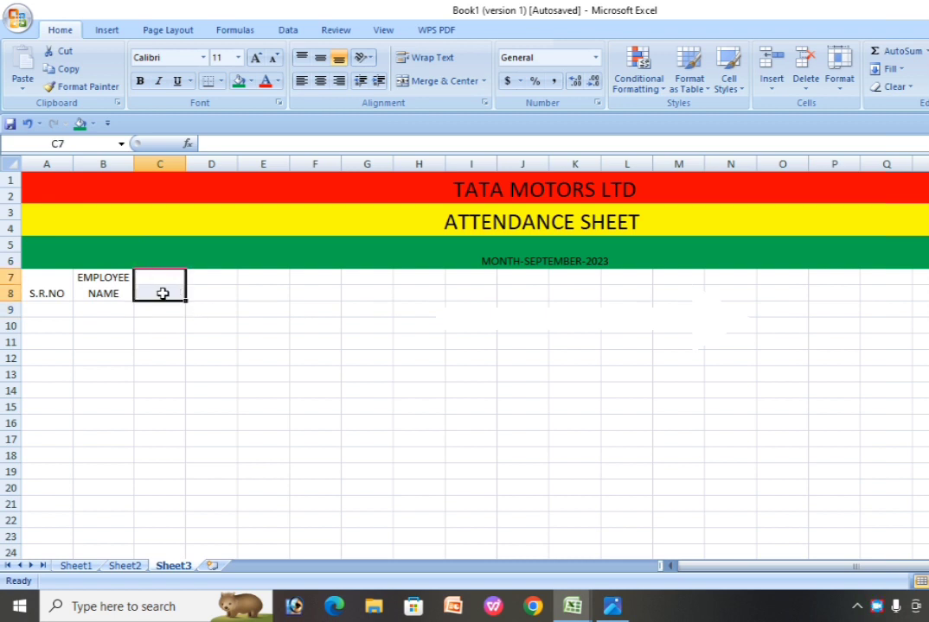
pyautogui.click(442, 81)
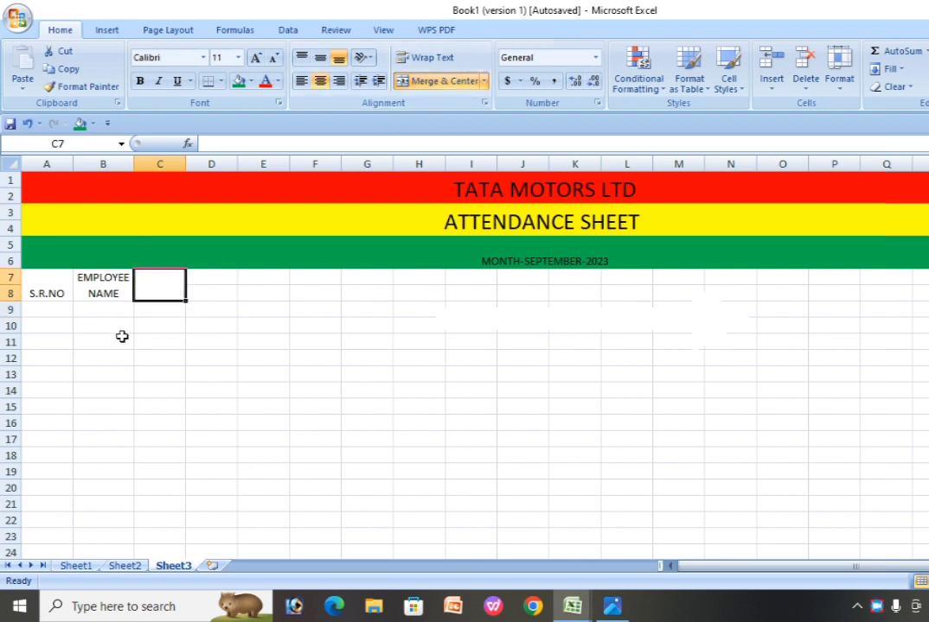
pyautogui.write('FAT')
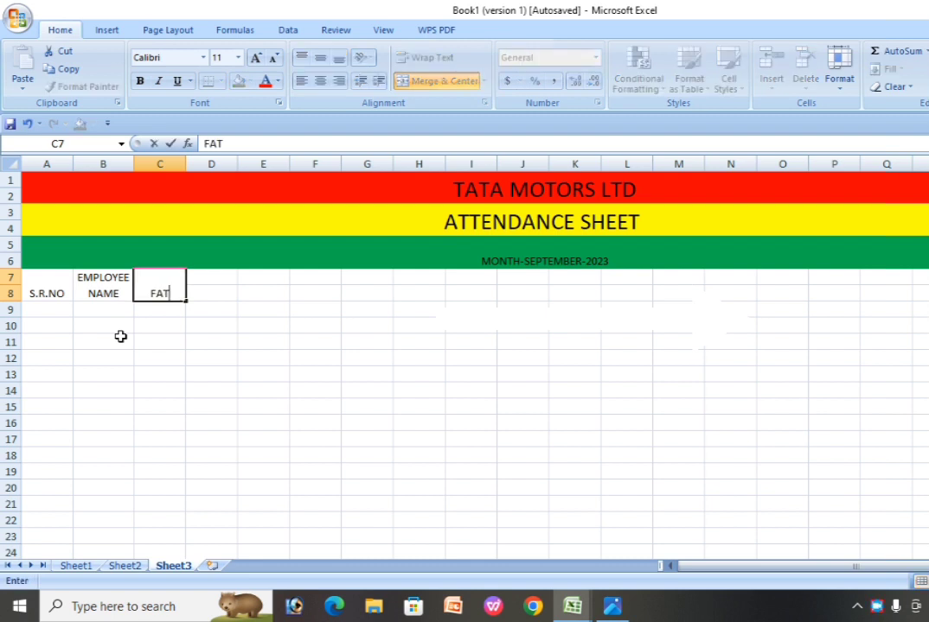
pyautogui.write('HER NAME')
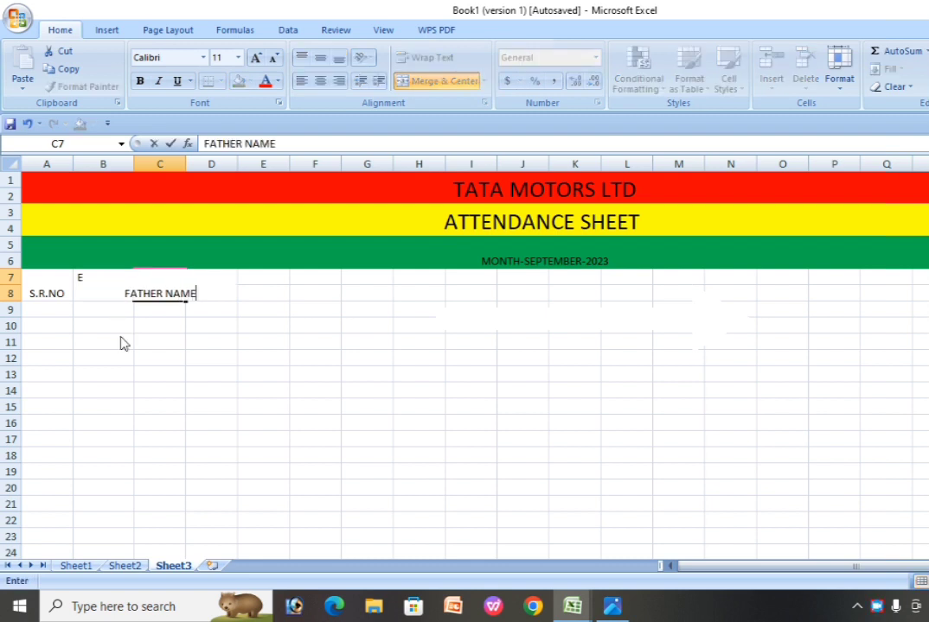
pyautogui.click(201, 388)
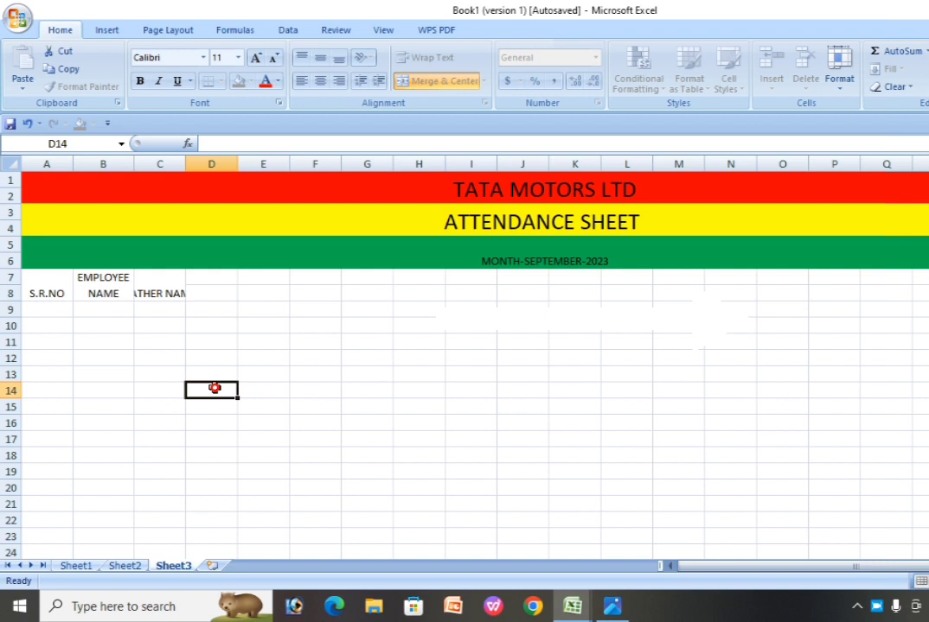
pyautogui.click(161, 282)
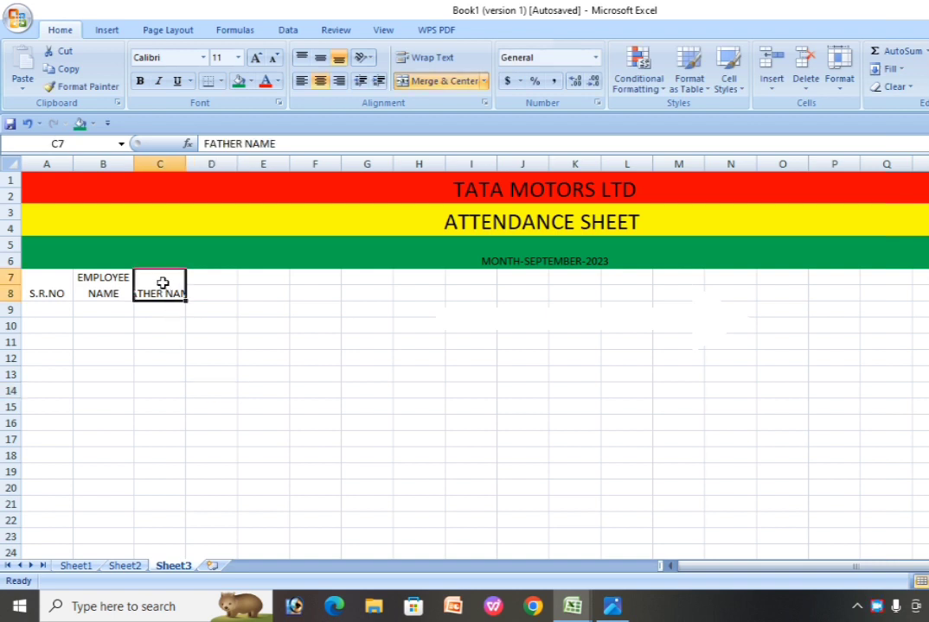
pyautogui.click(429, 58)
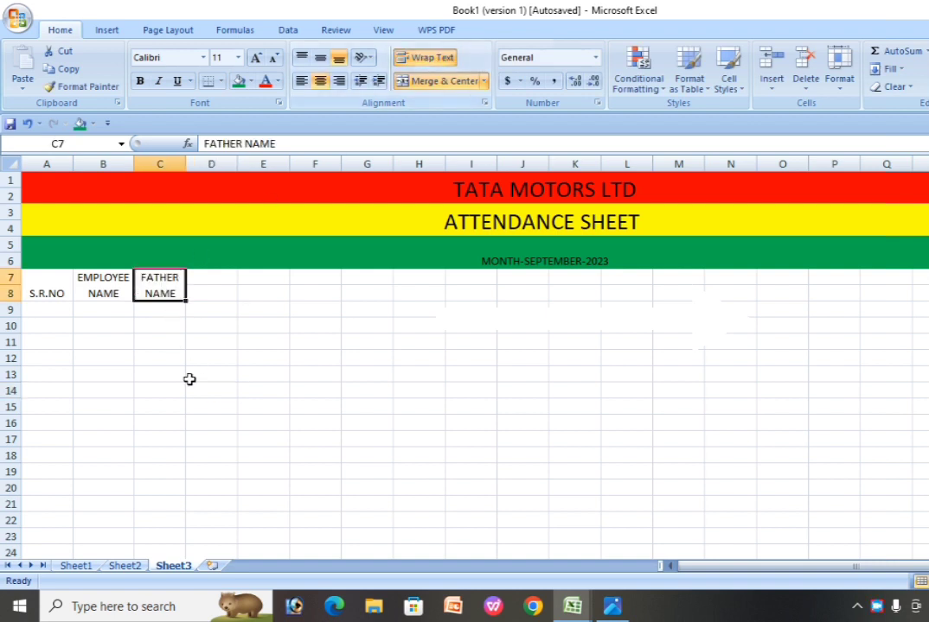
# - Enter the labels "DATE" in D7 and "DAY" in D8
pyautogui.click(227, 339)
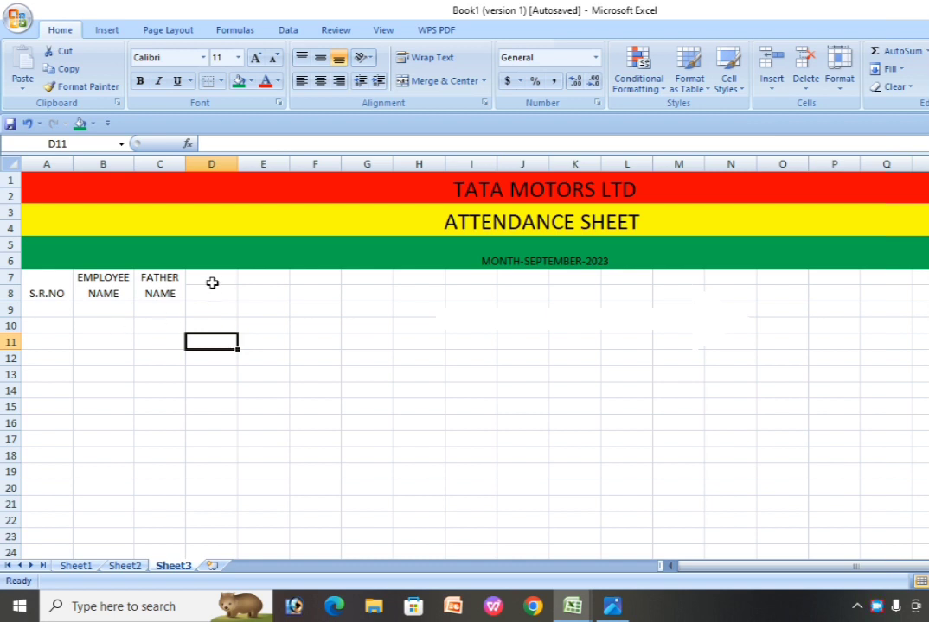
pyautogui.click(210, 277)
pyautogui.write('DATE')
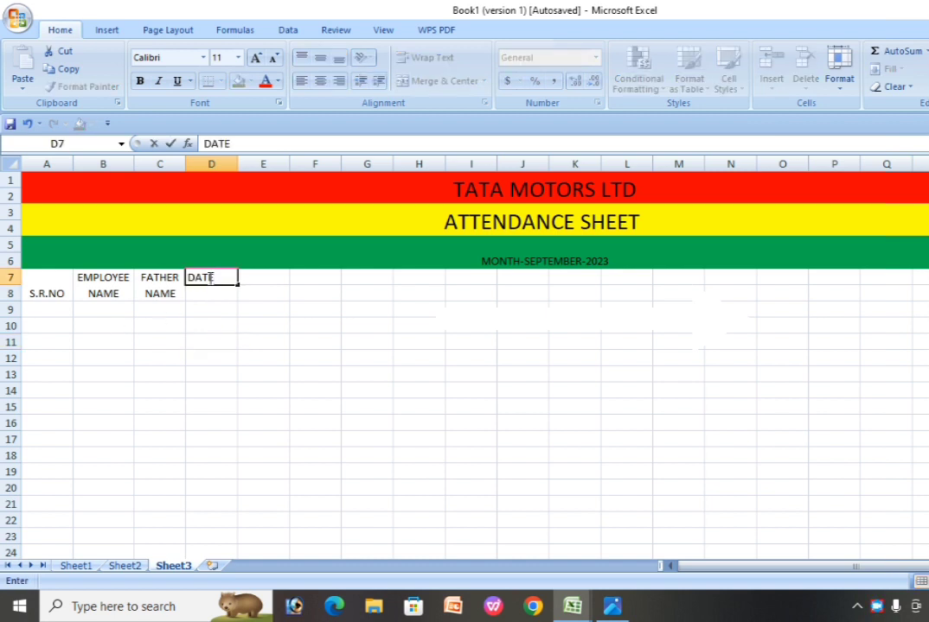
pyautogui.press('Return')
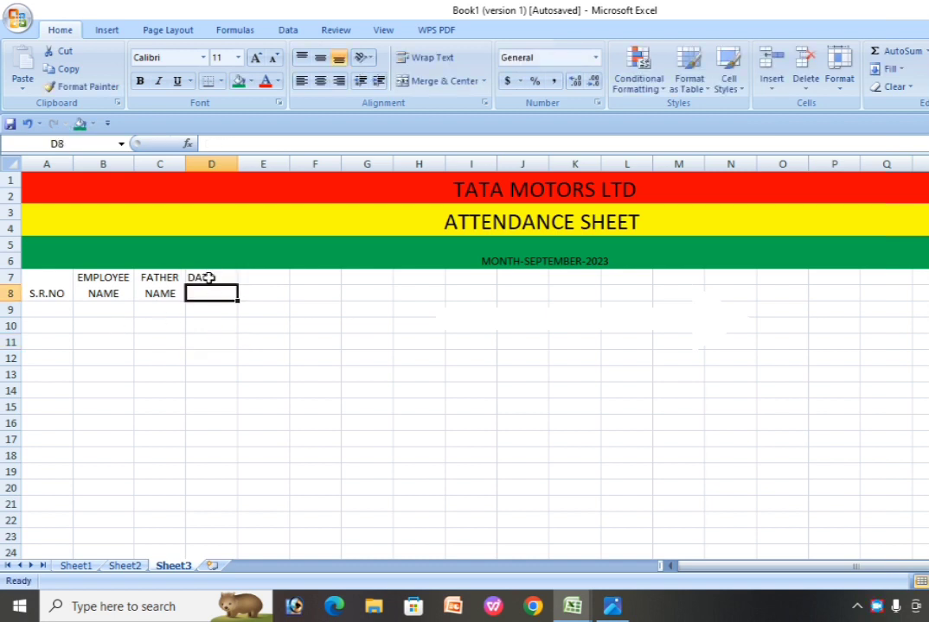
pyautogui.write('DAY')
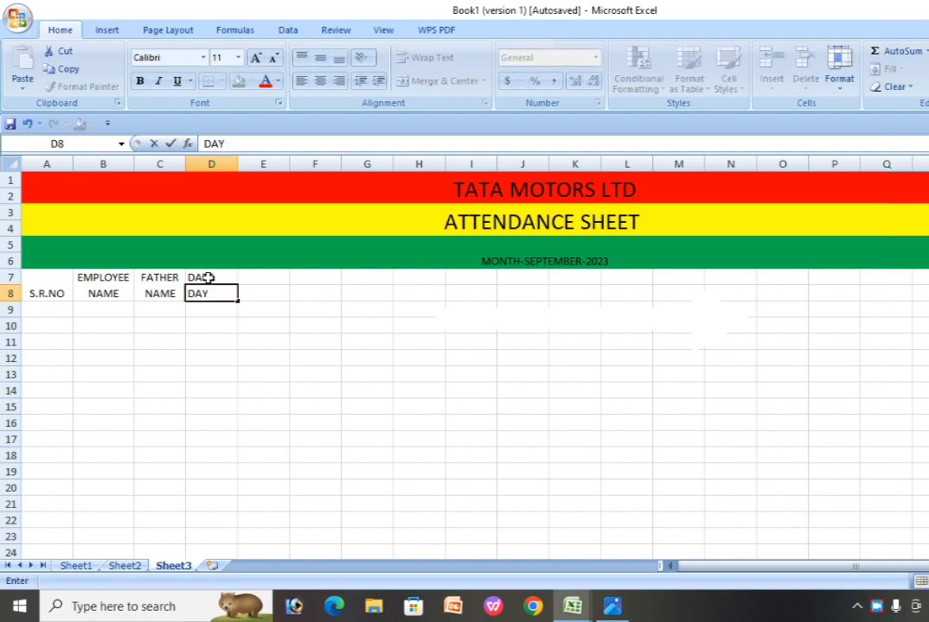
pyautogui.click(229, 326)
# - Enter 1 and 2 in E7 and F7, and extend the series across row 7 to 30 in AH7
pyautogui.click(256, 276)
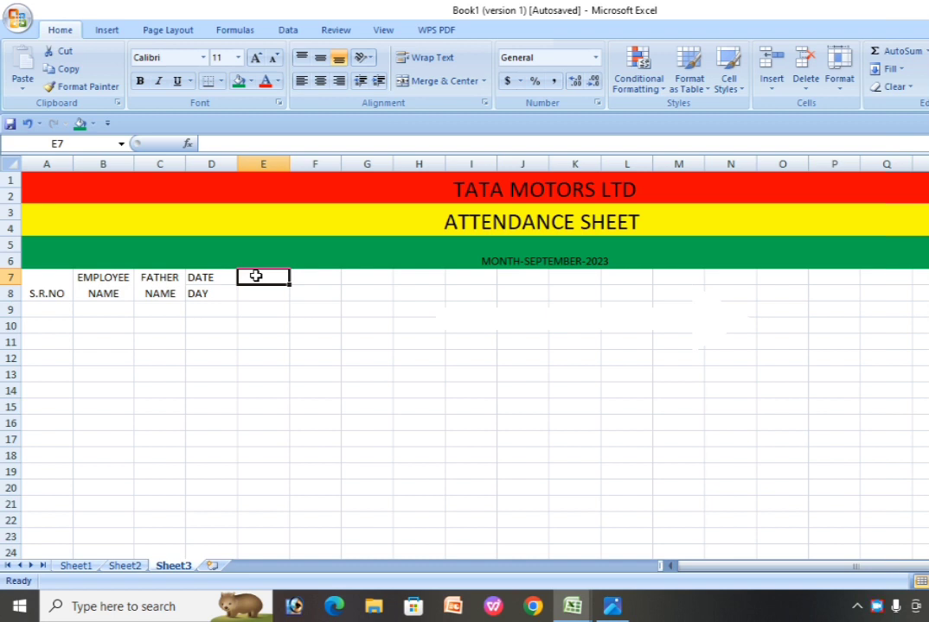
pyautogui.write('1')
pyautogui.press('Tab')
pyautogui.write('2')
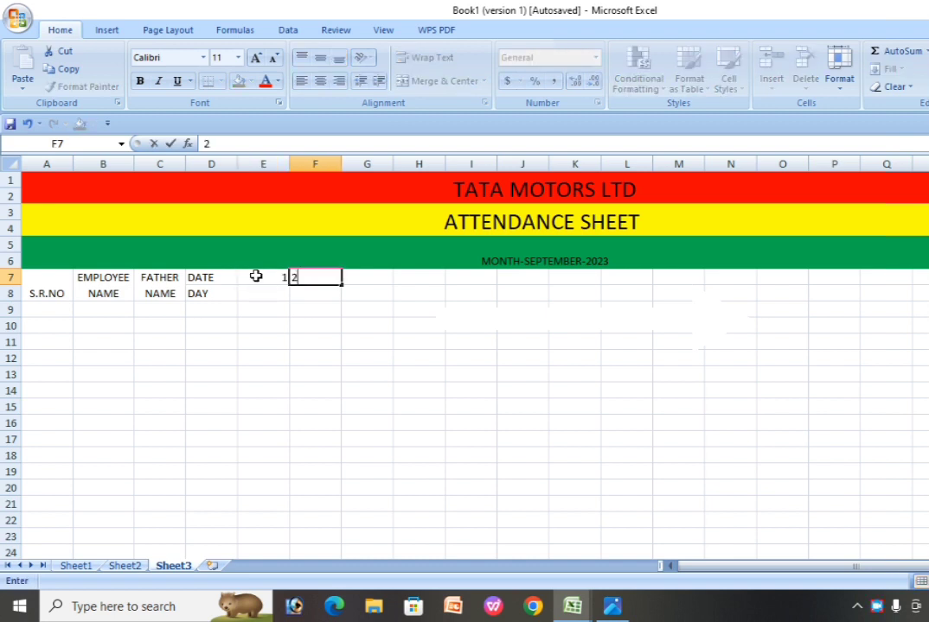
pyautogui.click(408, 362)
pyautogui.moveTo(260, 277); pyautogui.dragTo(265, 322)
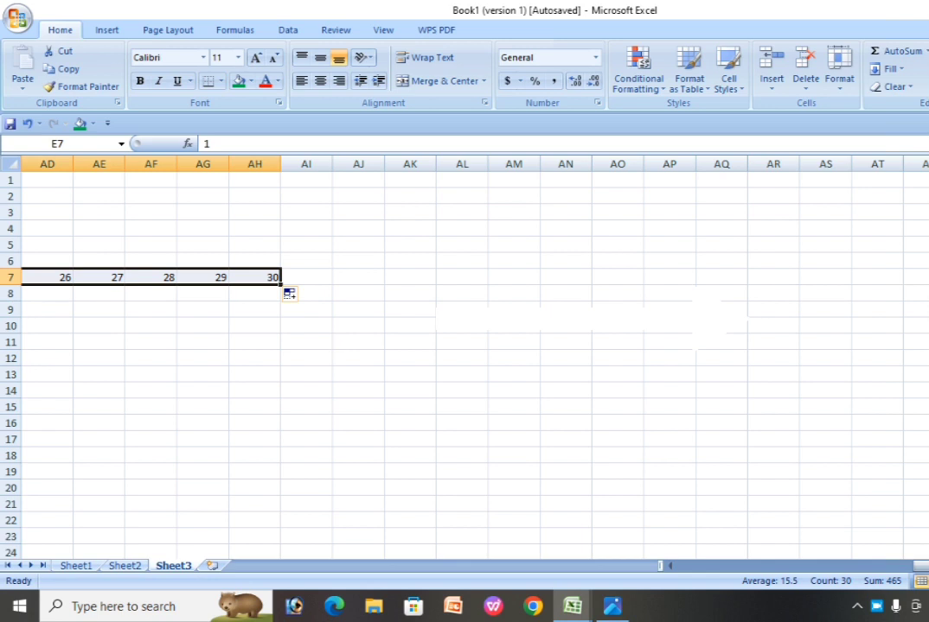
# - Enter FRI and SAT in E8 and F8, and extend the weekday series across row 8 under all 30 dates
pyautogui.moveTo(925, 567); pyautogui.dragTo(709, 570)
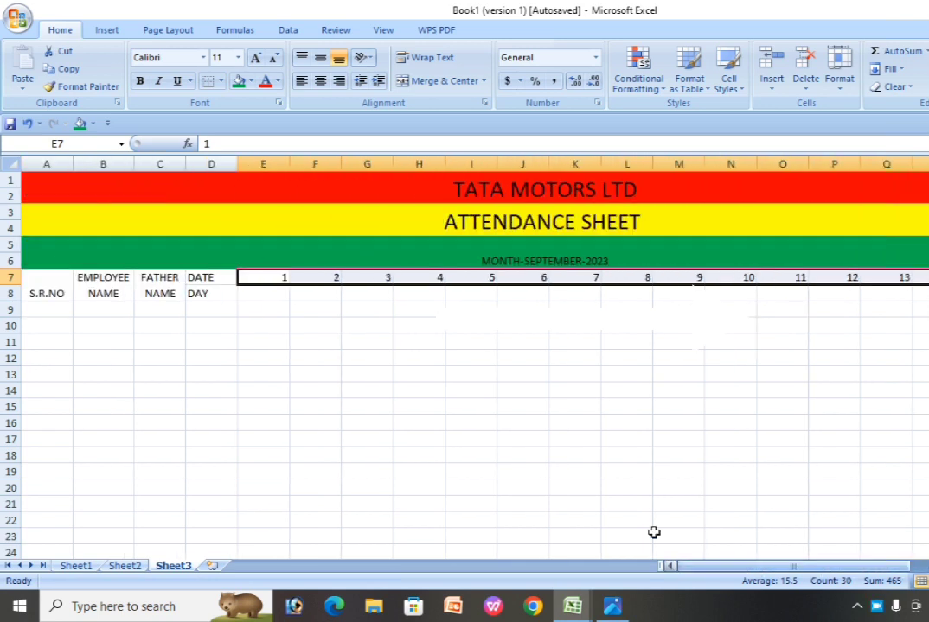
pyautogui.click(255, 295)
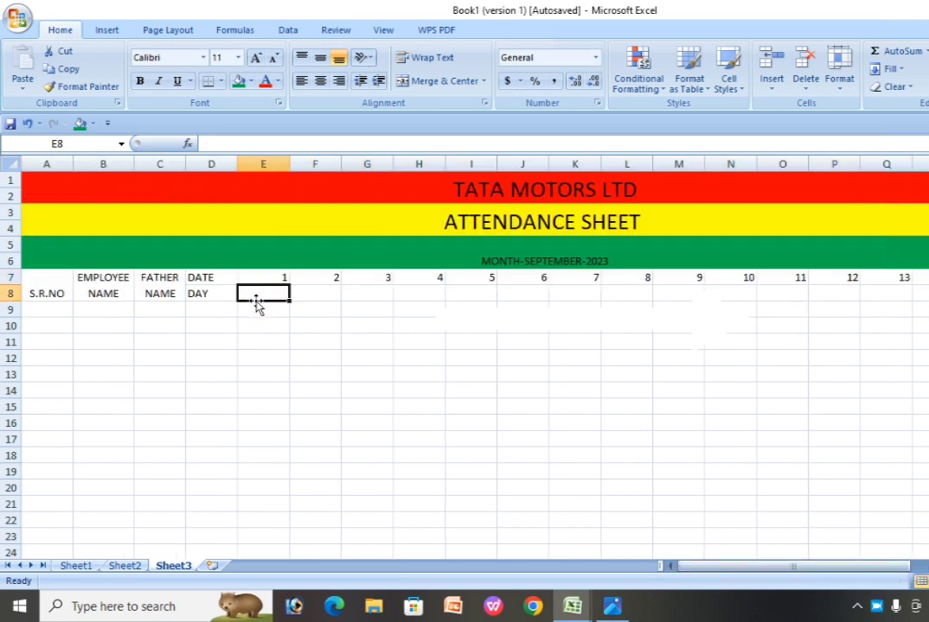
pyautogui.write('FRI')
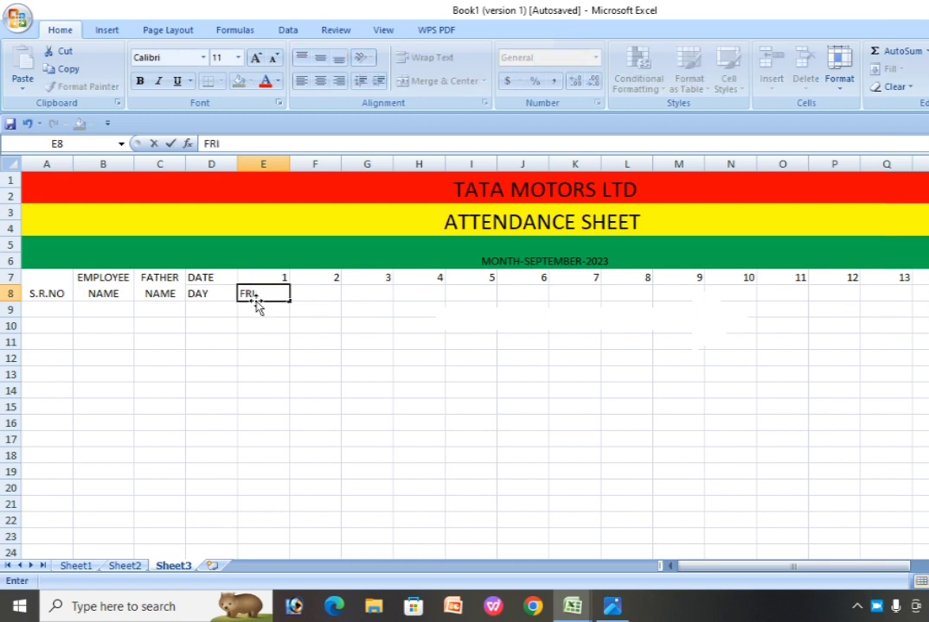
pyautogui.press('Tab')
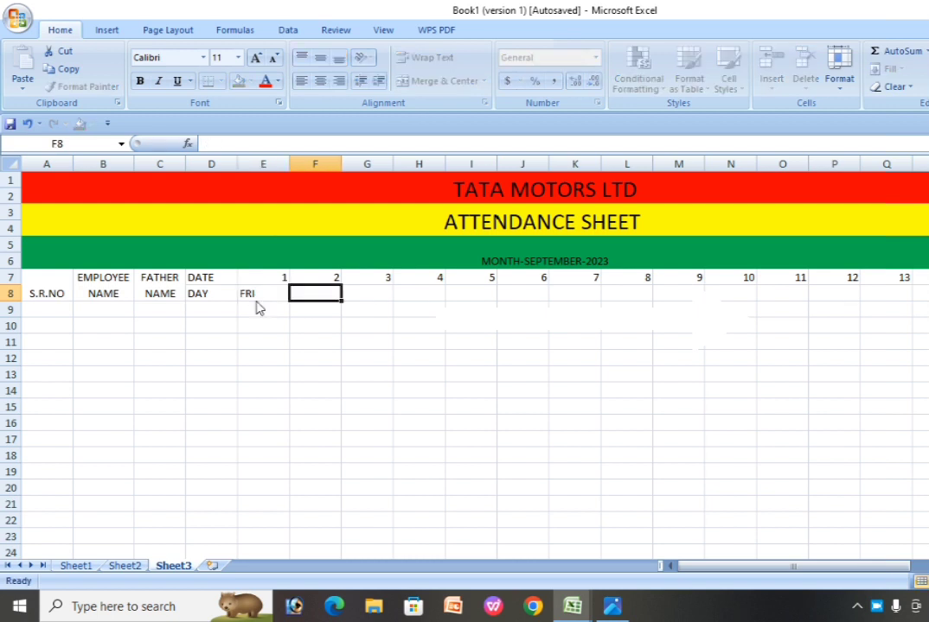
pyautogui.write('SAT')
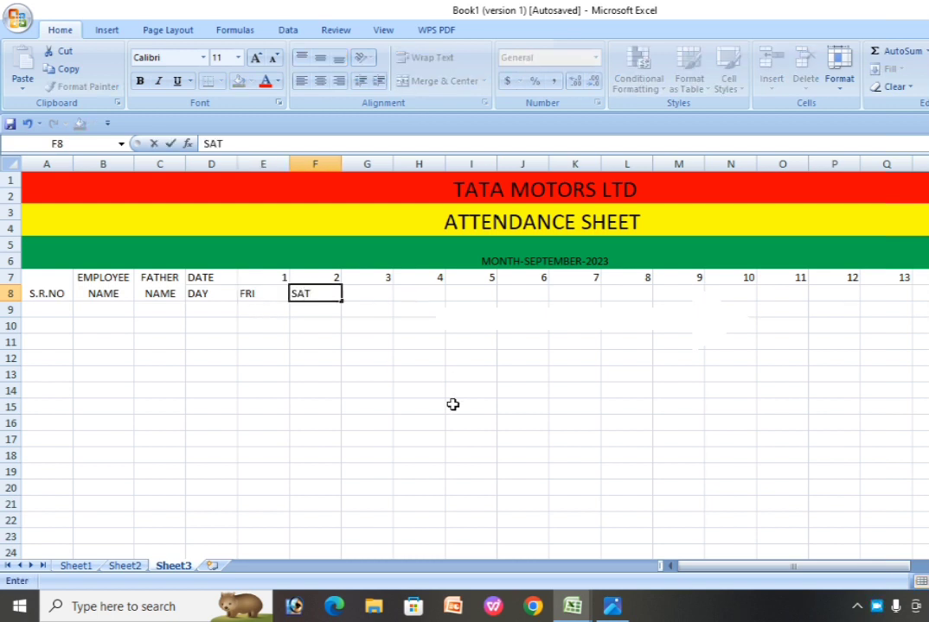
pyautogui.click(474, 421)
pyautogui.moveTo(249, 292); pyautogui.dragTo(926, 303)
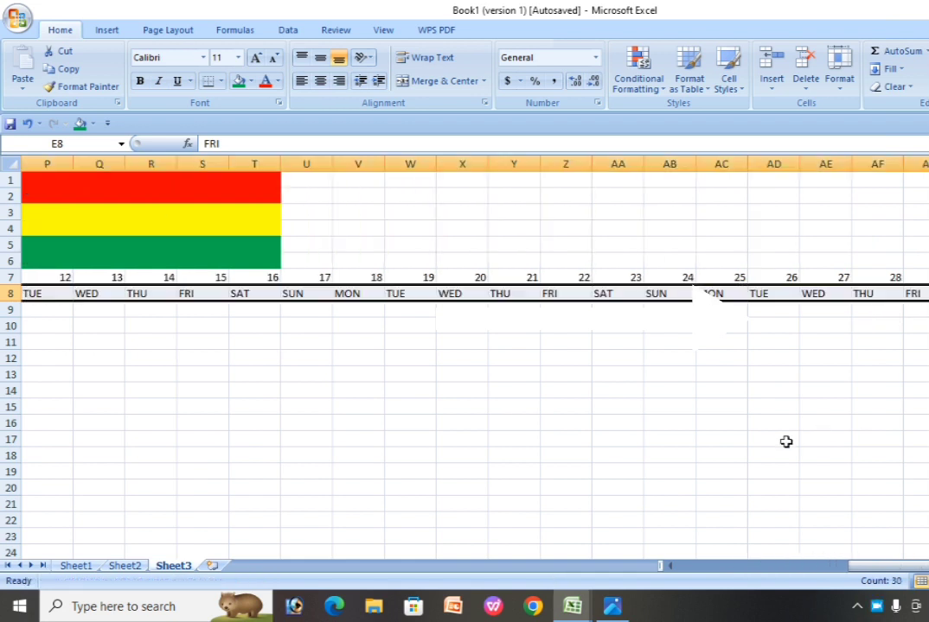
# - AutoFit the column widths of the date and day cells in E7:AH8
pyautogui.click(413, 389)
pyautogui.moveTo(887, 569); pyautogui.dragTo(727, 573)
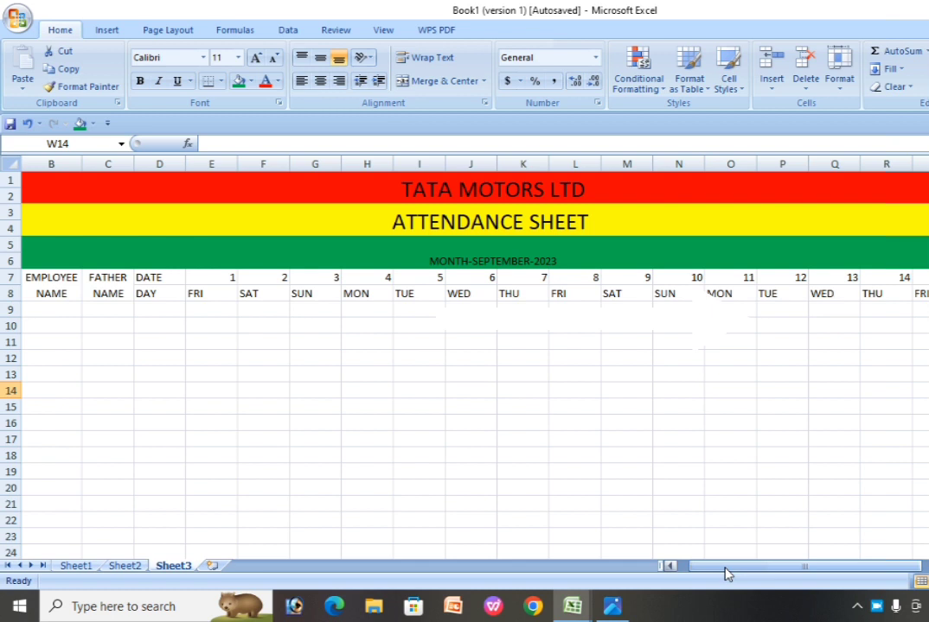
pyautogui.moveTo(210, 280); pyautogui.dragTo(925, 299)
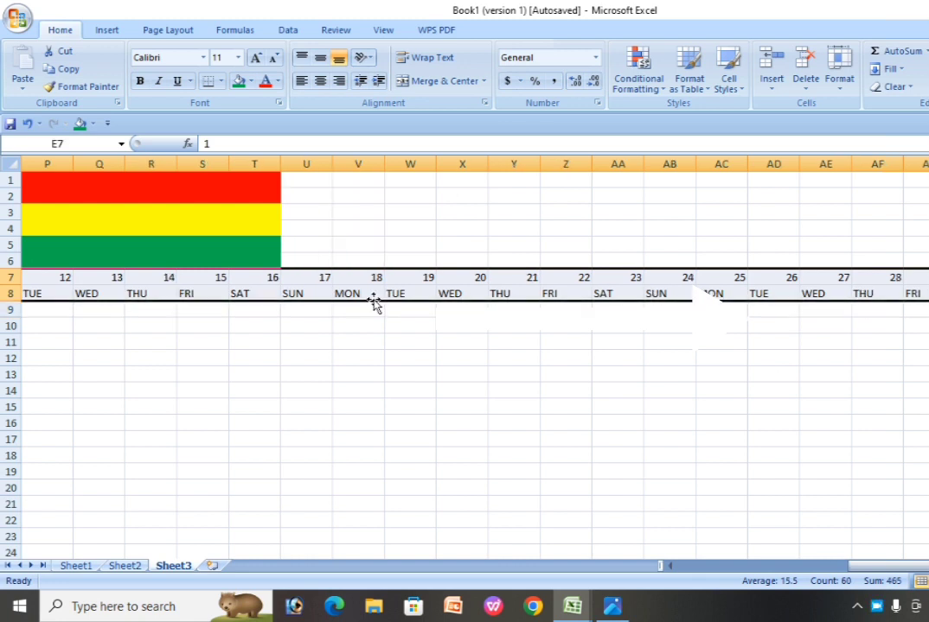
pyautogui.click(839, 82)
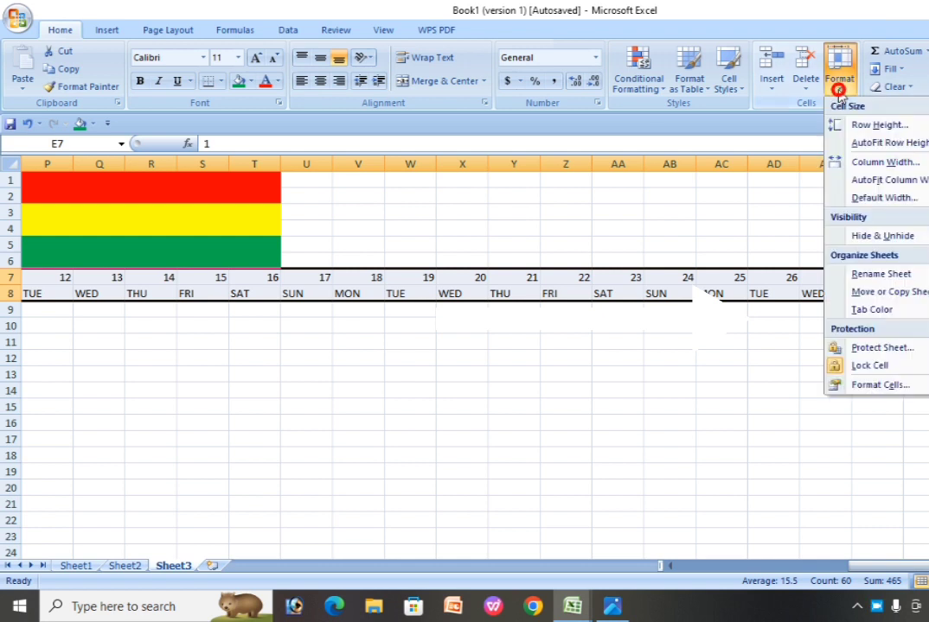
pyautogui.click(886, 181)
pyautogui.click(797, 358)
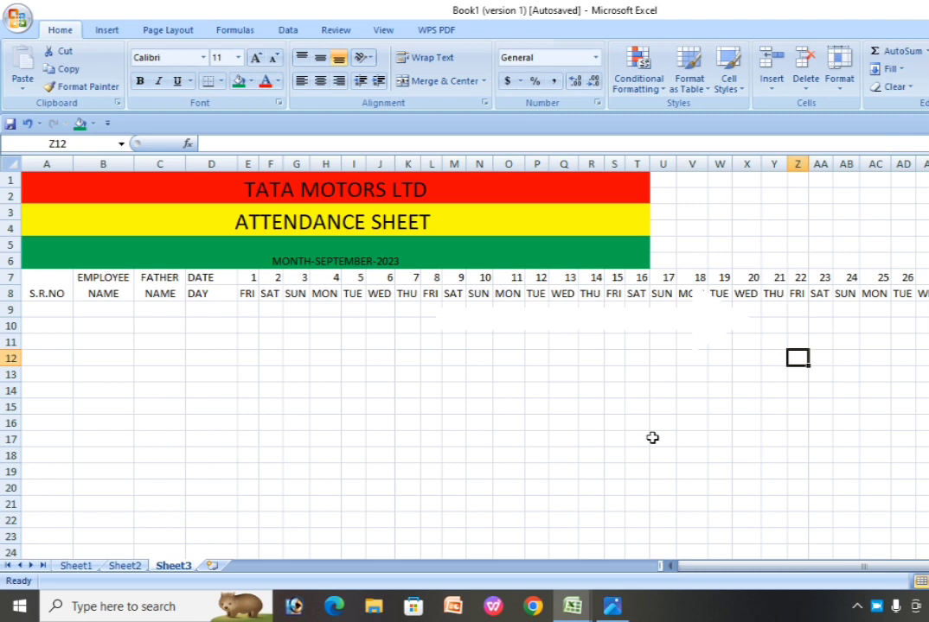
pyautogui.click(325, 455)
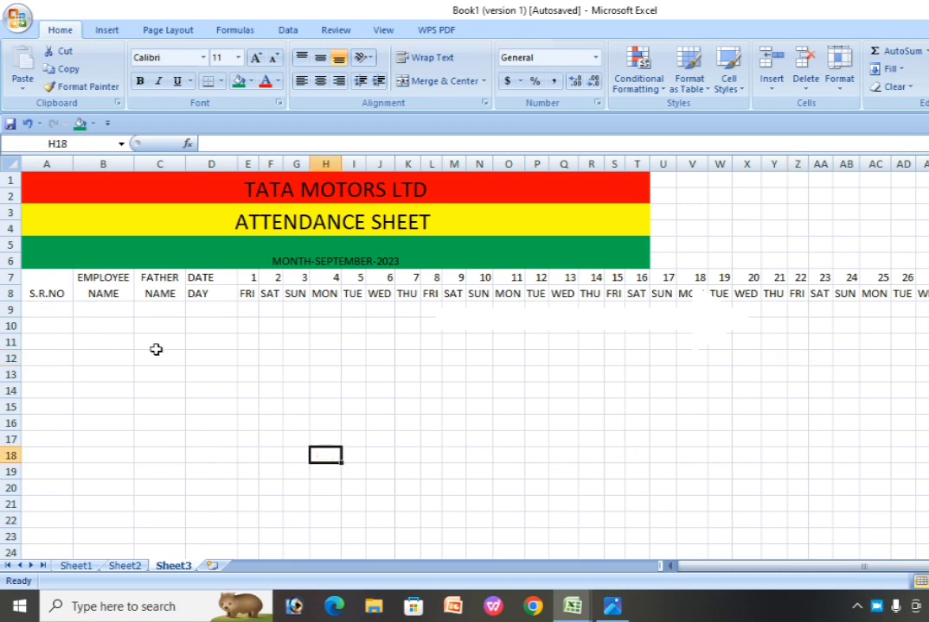
# - Enter the heading "PRESENT" in AI7 and merge and center it across AI7:AI8
pyautogui.moveTo(835, 568); pyautogui.dragTo(857, 568)
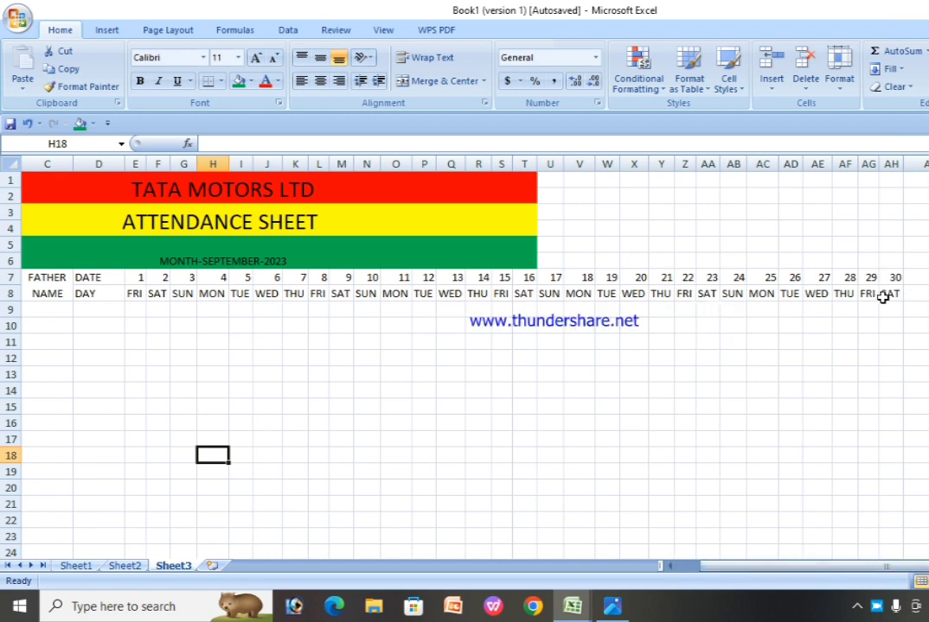
pyautogui.moveTo(921, 279); pyautogui.dragTo(926, 295)
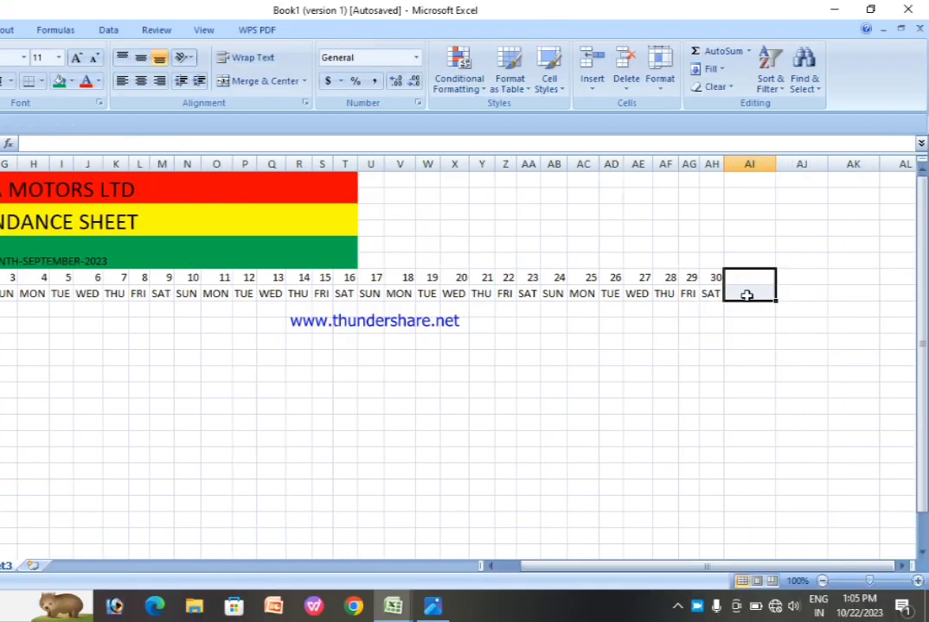
pyautogui.write('P')
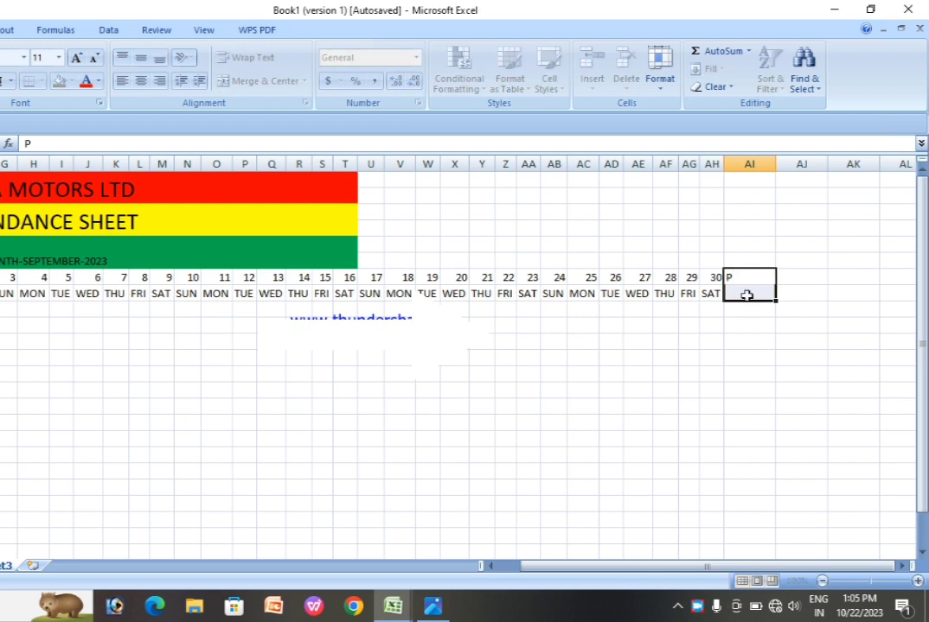
pyautogui.write('RESENT')
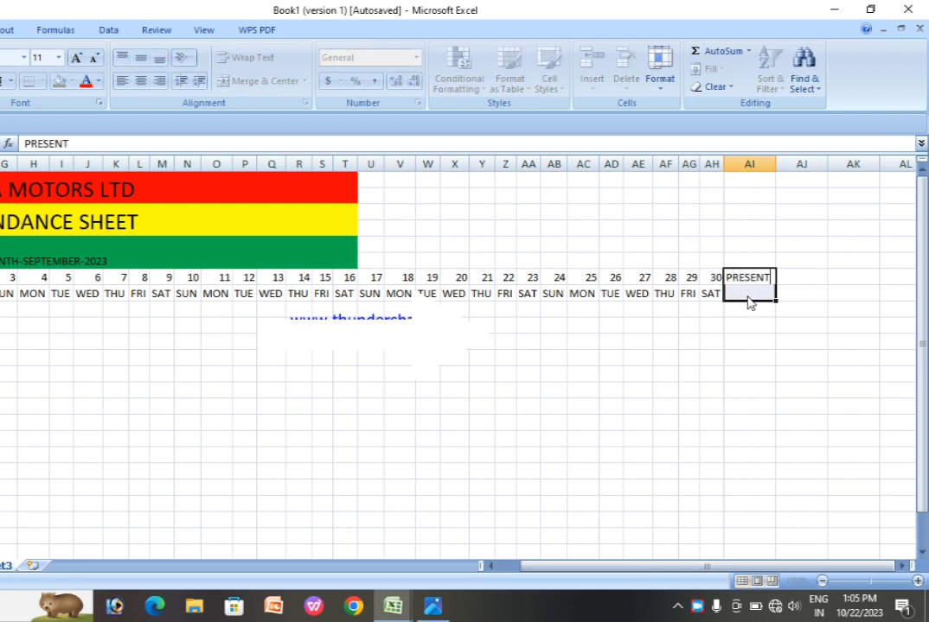
pyautogui.press('Return')
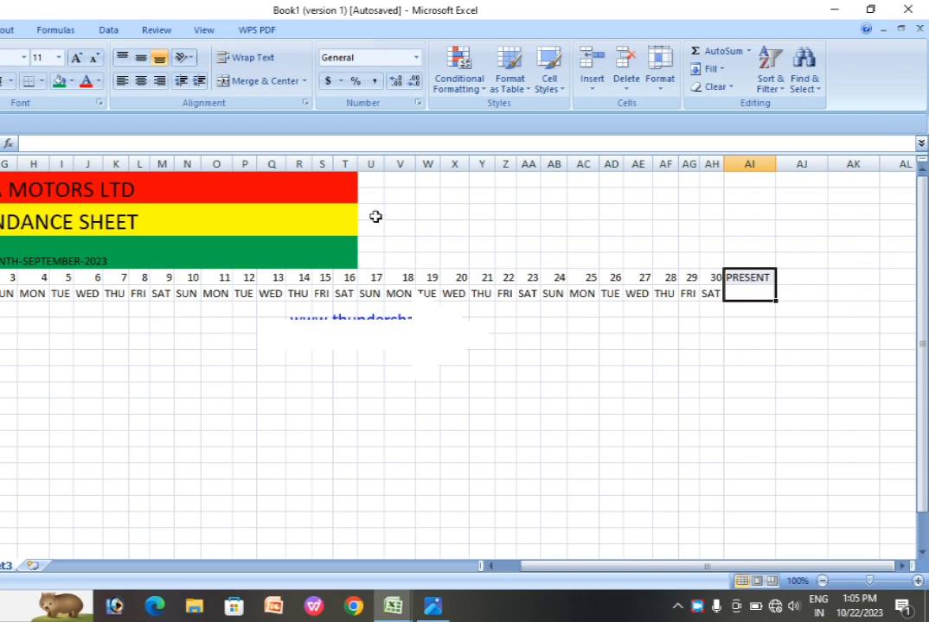
pyautogui.click(268, 86)
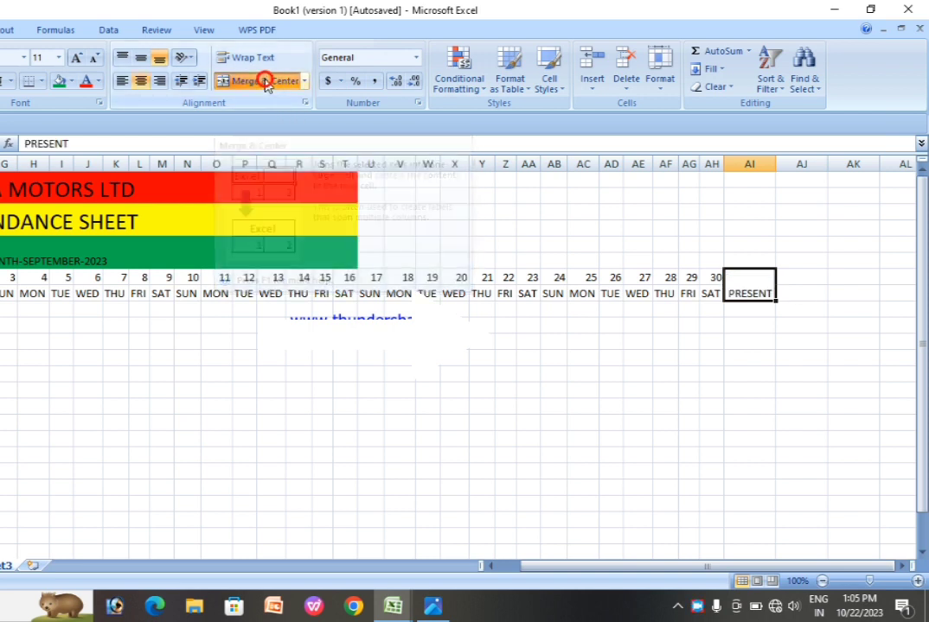
pyautogui.click(769, 413)
# - Merge and center AJ7:AJ8 and enter the heading "ABSENT" in it
pyautogui.click(788, 275)
pyautogui.moveTo(788, 275); pyautogui.dragTo(800, 290)
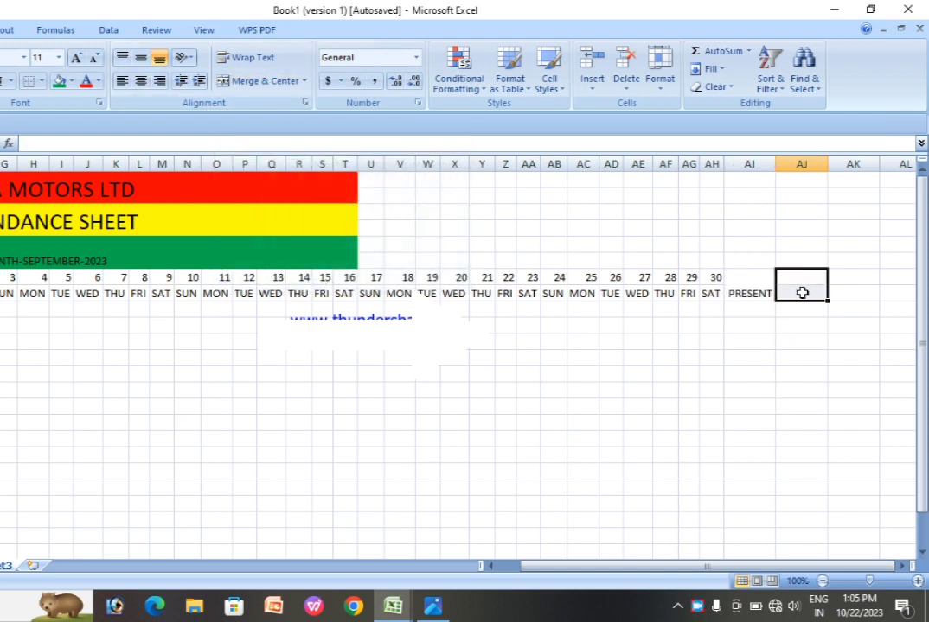
pyautogui.click(261, 82)
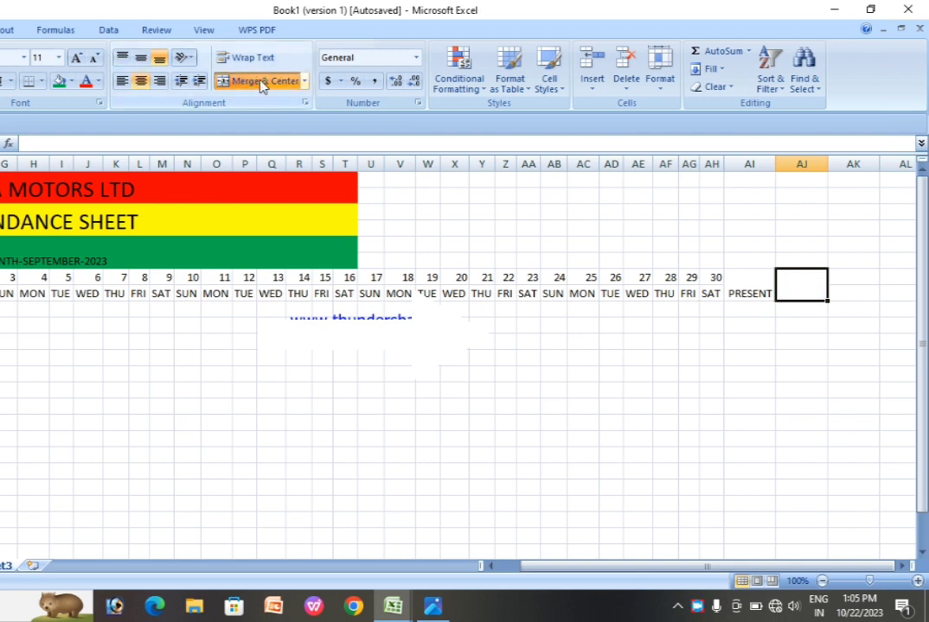
pyautogui.write('AB')
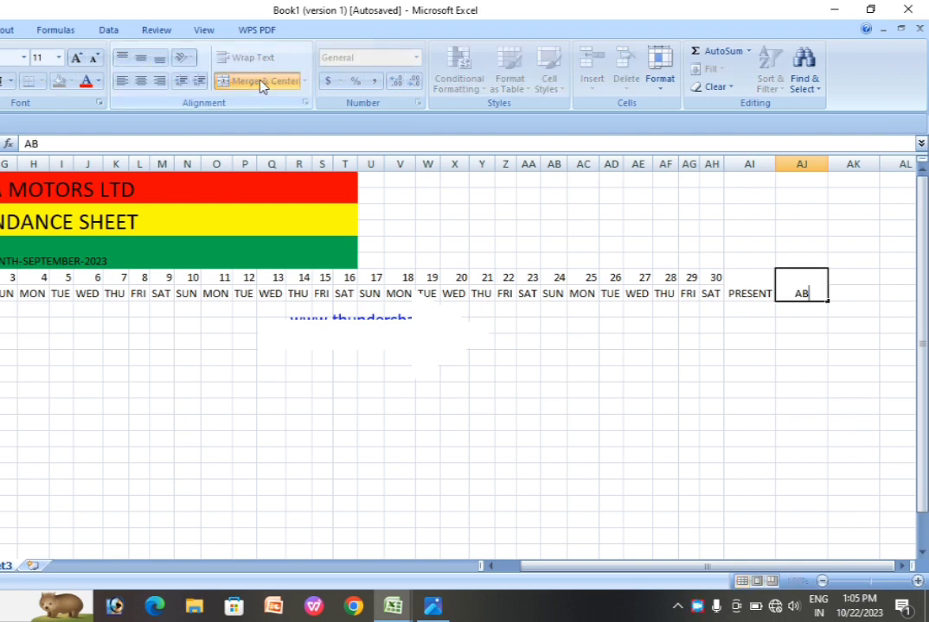
pyautogui.write('SENT')
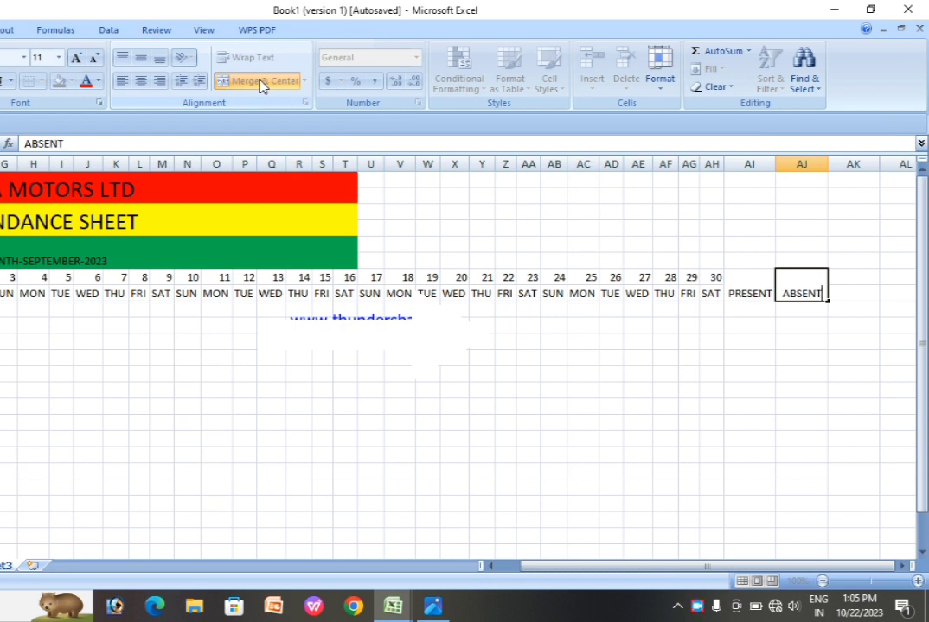
pyautogui.press('Return')
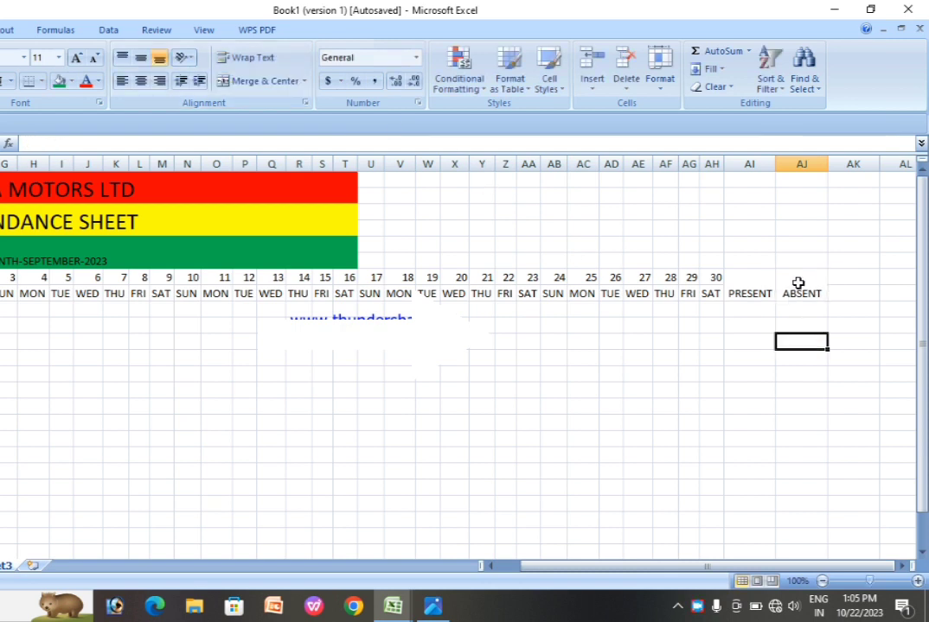
# - Enter the heading "H/D" in AK7 and merge and center it across AK7:AK8
pyautogui.click(851, 284)
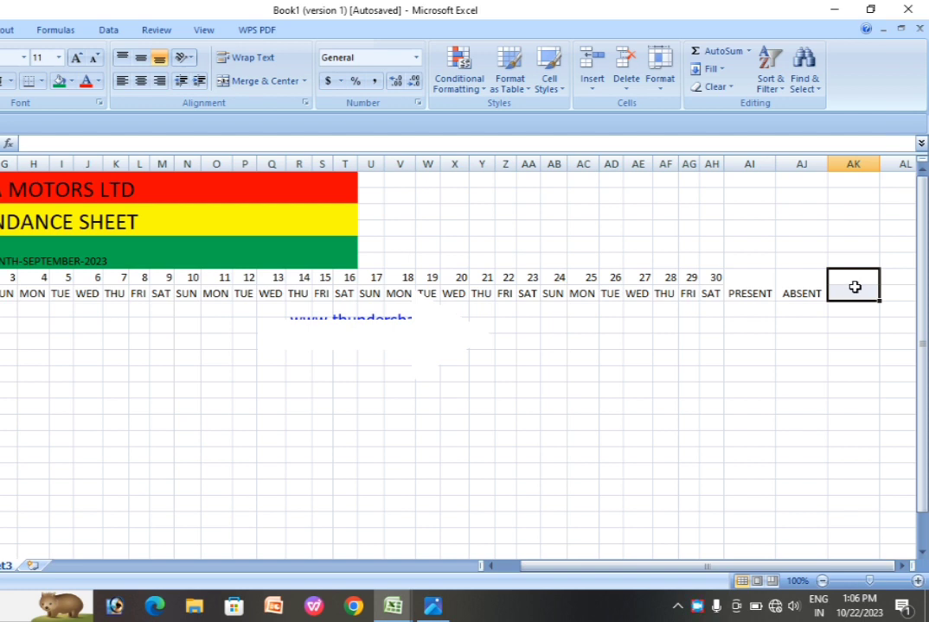
pyautogui.write('H/D')
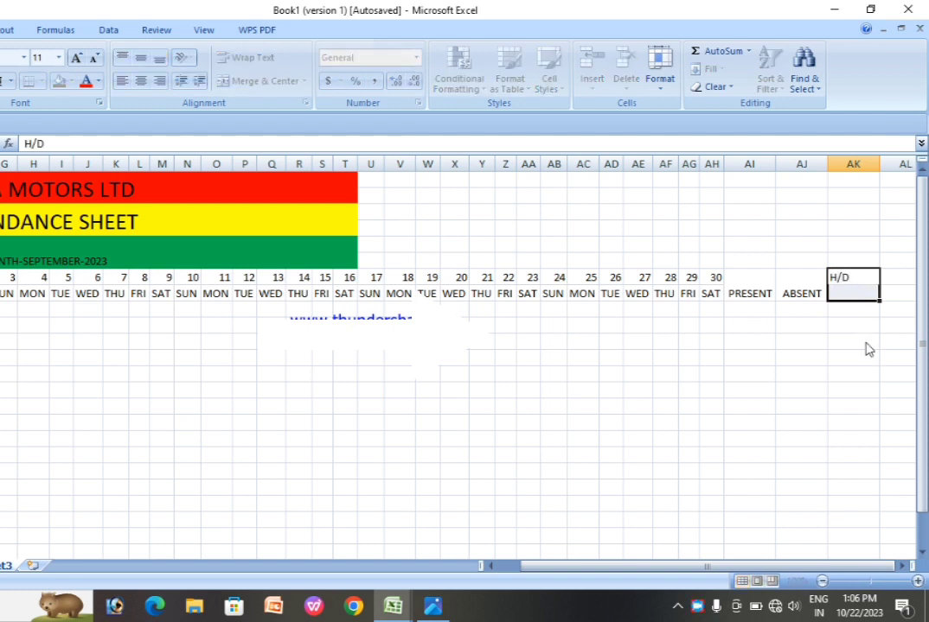
pyautogui.press('Return')
pyautogui.click(852, 288)
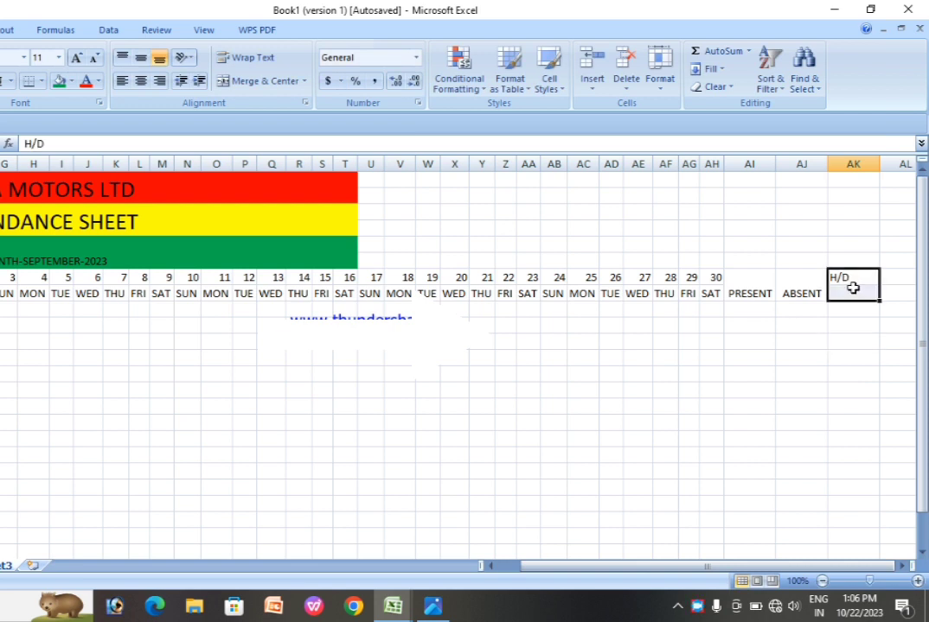
pyautogui.click(260, 81)
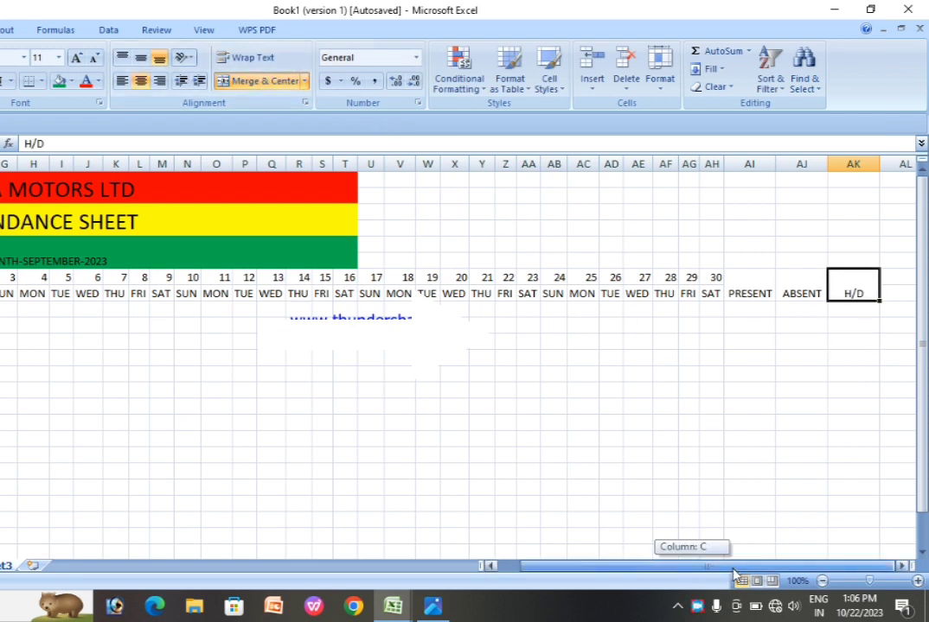
# - Merge and center AL7:AL8 and enter the heading "OFF" in it
pyautogui.moveTo(893, 284); pyautogui.dragTo(896, 291)
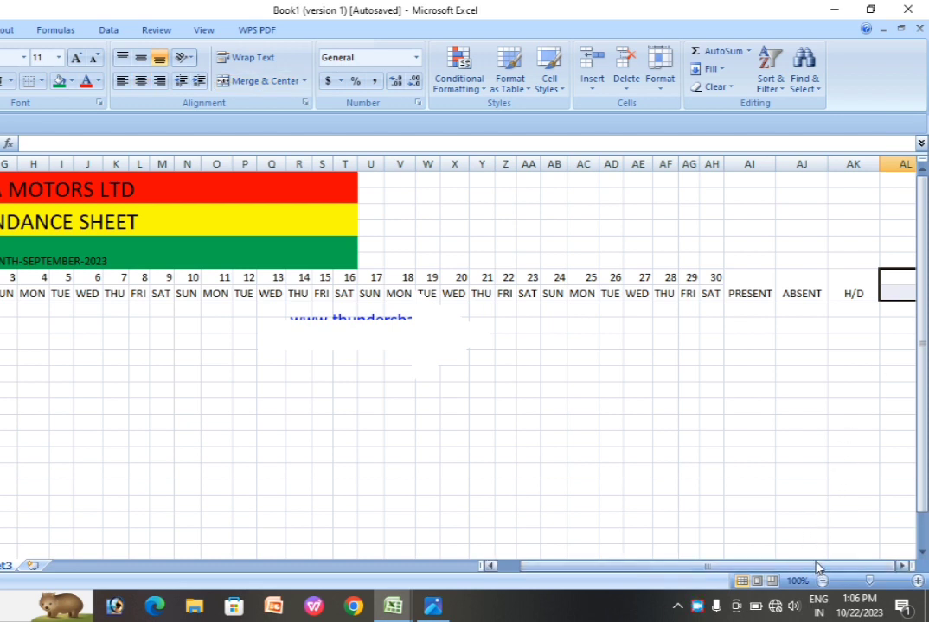
pyautogui.click(273, 81)
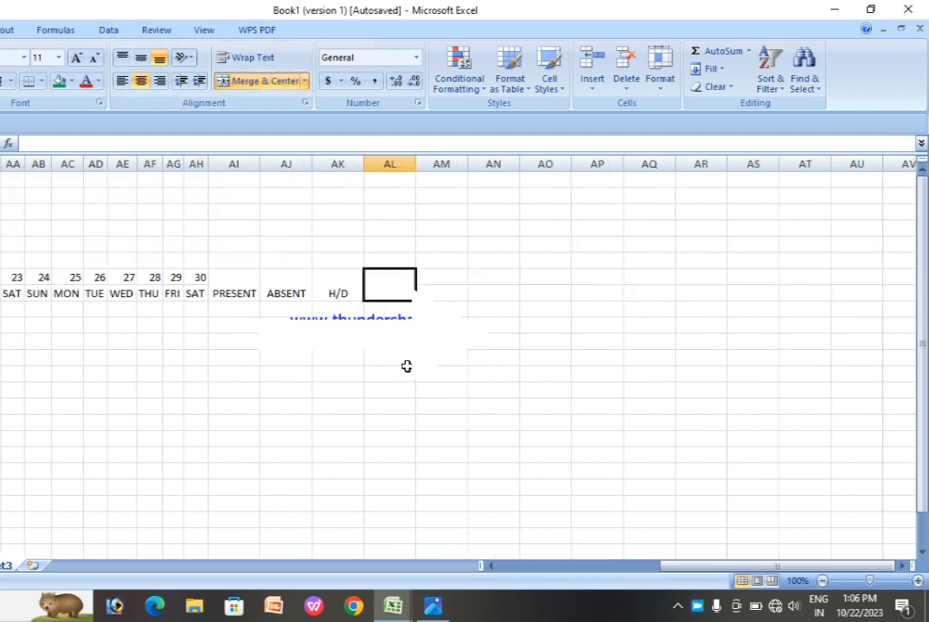
pyautogui.write('OFF')
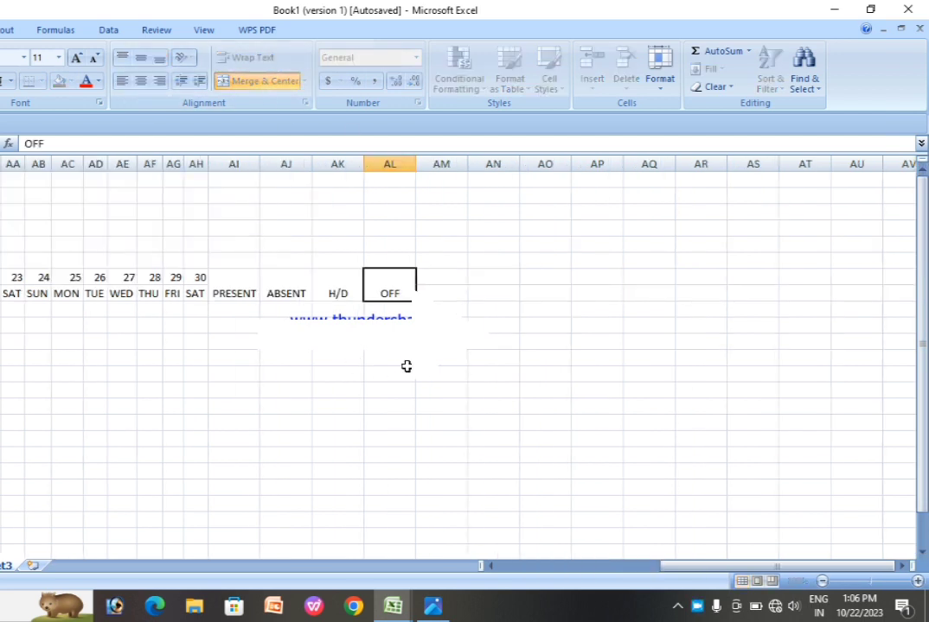
pyautogui.click(406, 367)
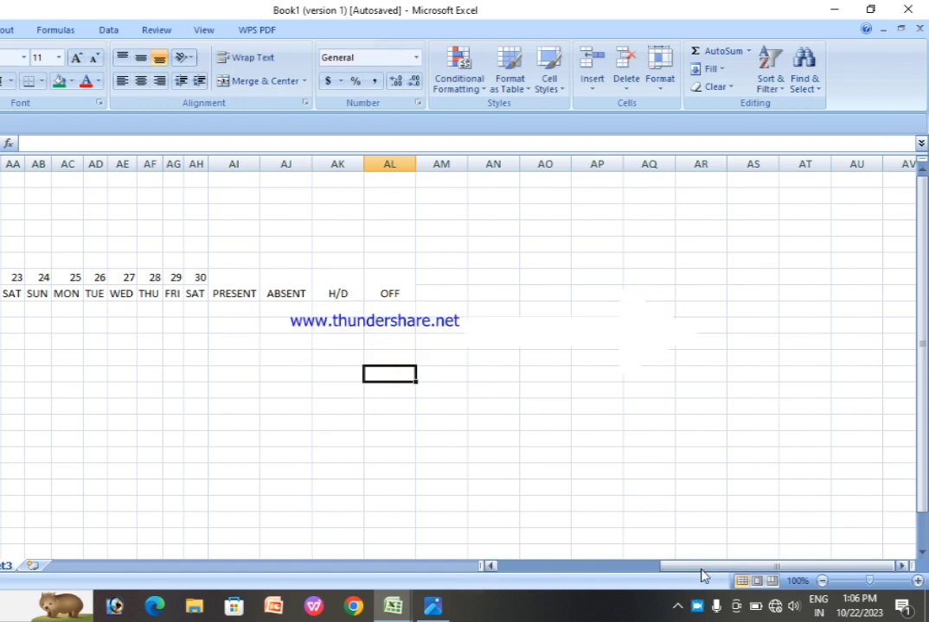
# - Enter 1 and 2 in A9 and A10 under S.R.NO, and extend the series down to 10 in A18
pyautogui.moveTo(700, 568); pyautogui.dragTo(475, 565)
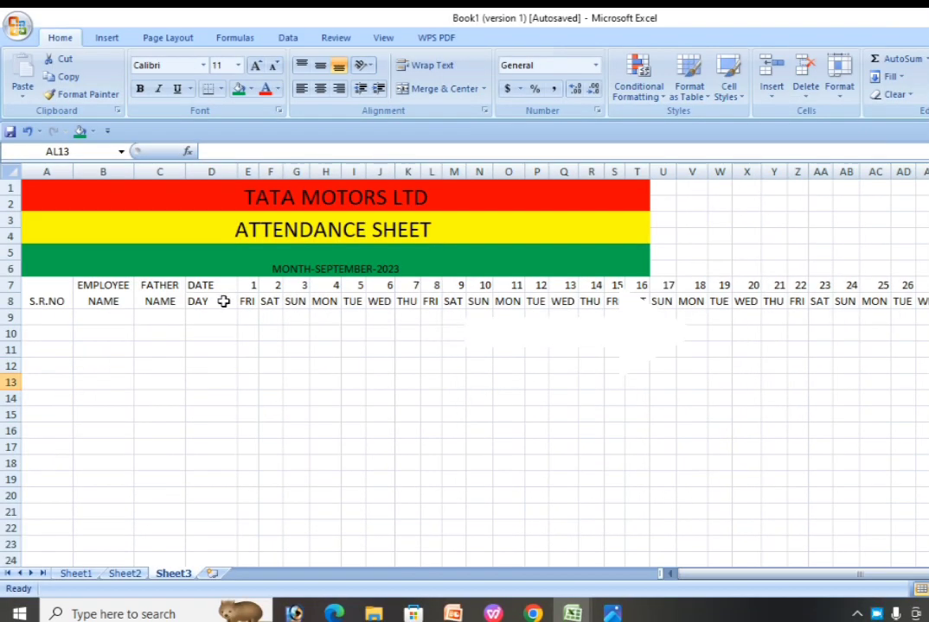
pyautogui.click(45, 318)
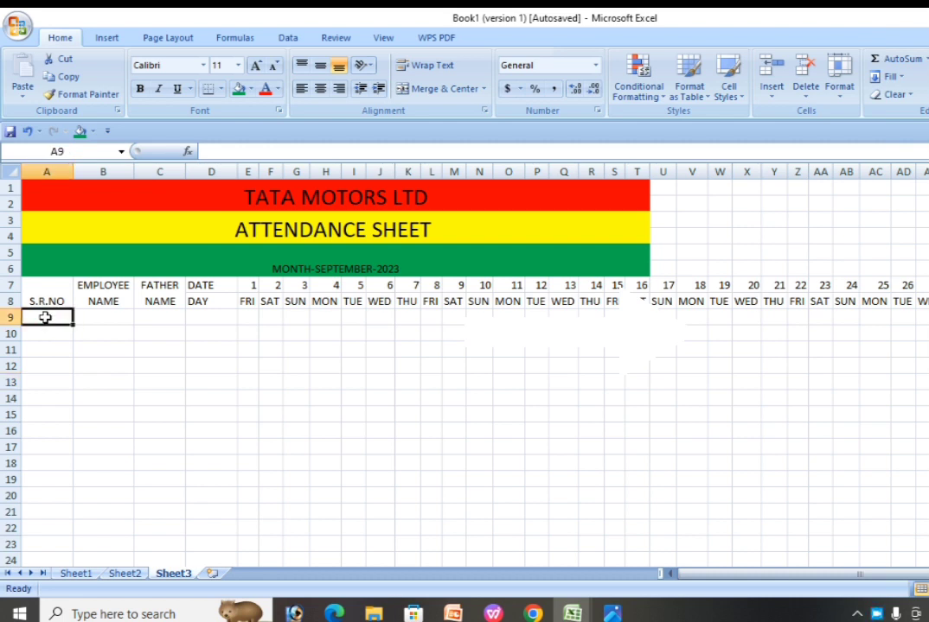
pyautogui.write('1')
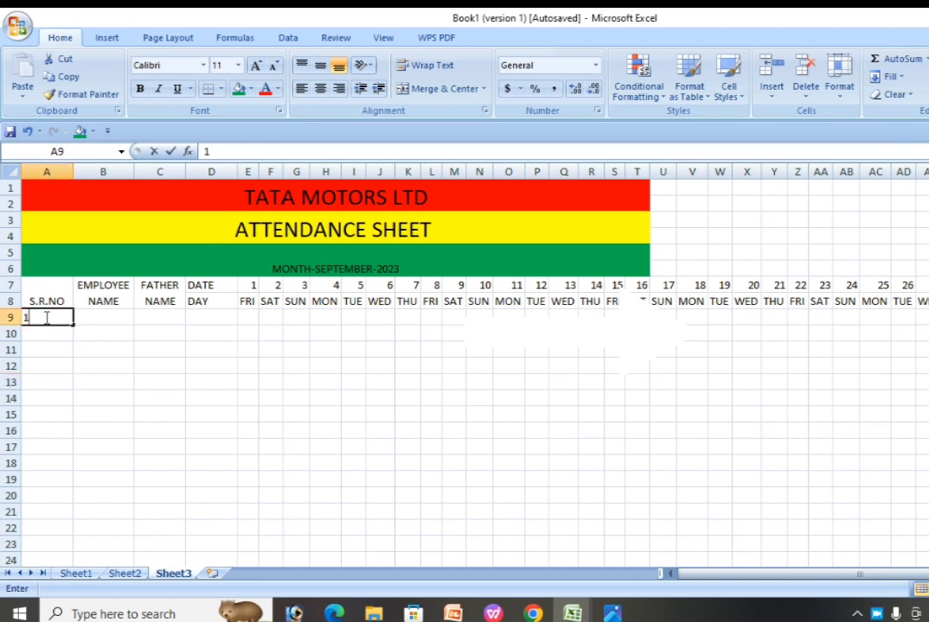
pyautogui.press('Return')
pyautogui.write('2')
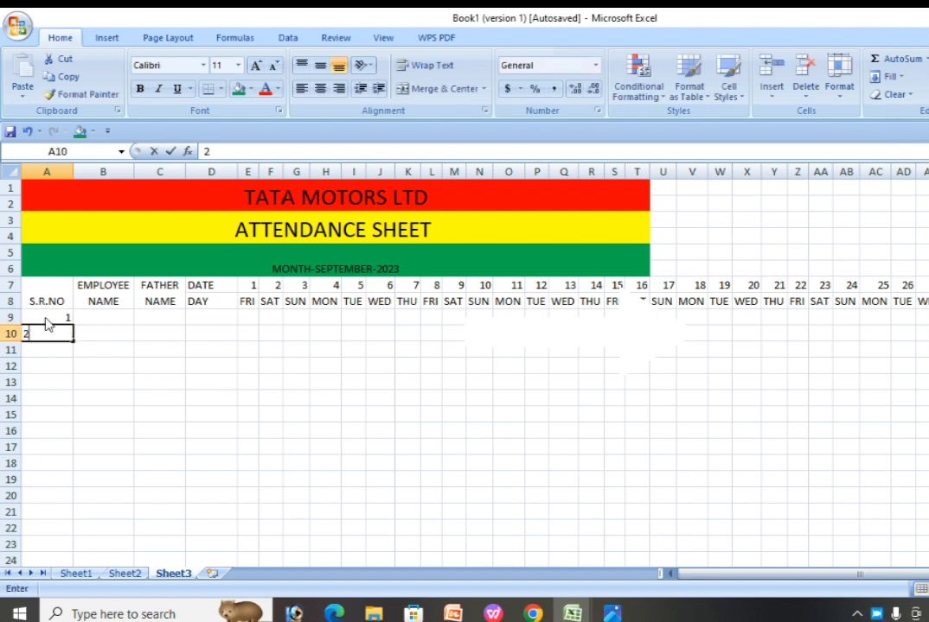
pyautogui.press('Return')
pyautogui.press('Up')
pyautogui.press('Right')
pyautogui.moveTo(55, 319); pyautogui.dragTo(79, 471)
pyautogui.click(224, 448)
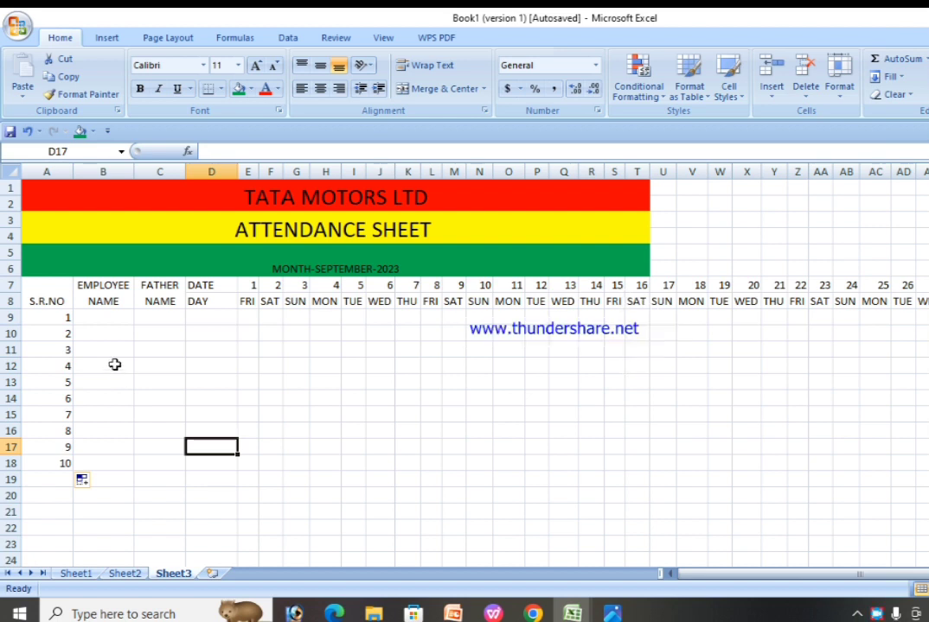
# - Paste the copied list of employee and father names into B9:C18, and widen column C to fit the longest name
pyautogui.click(111, 318)
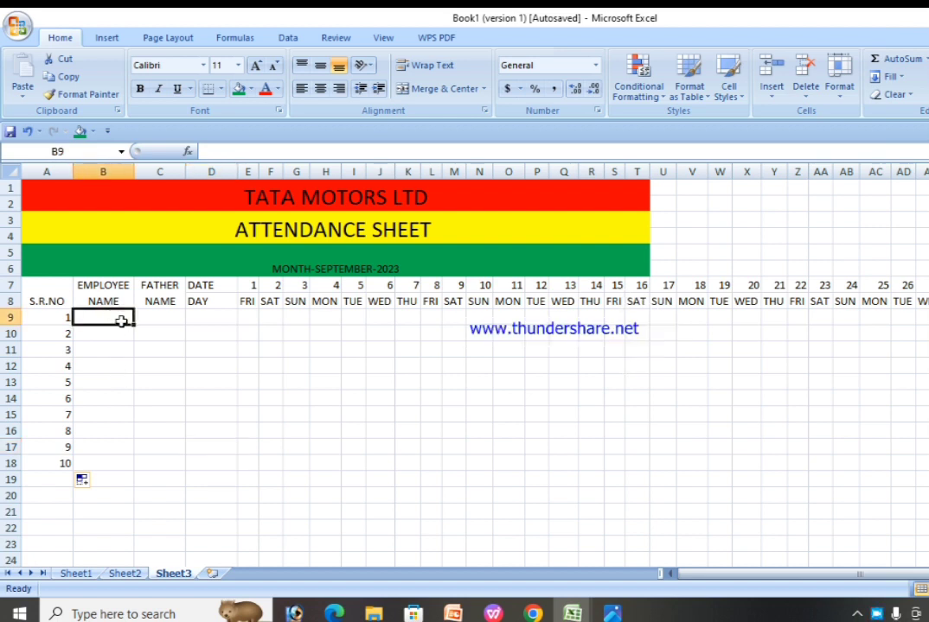
pyautogui.hotkey('ctrl', 'c')
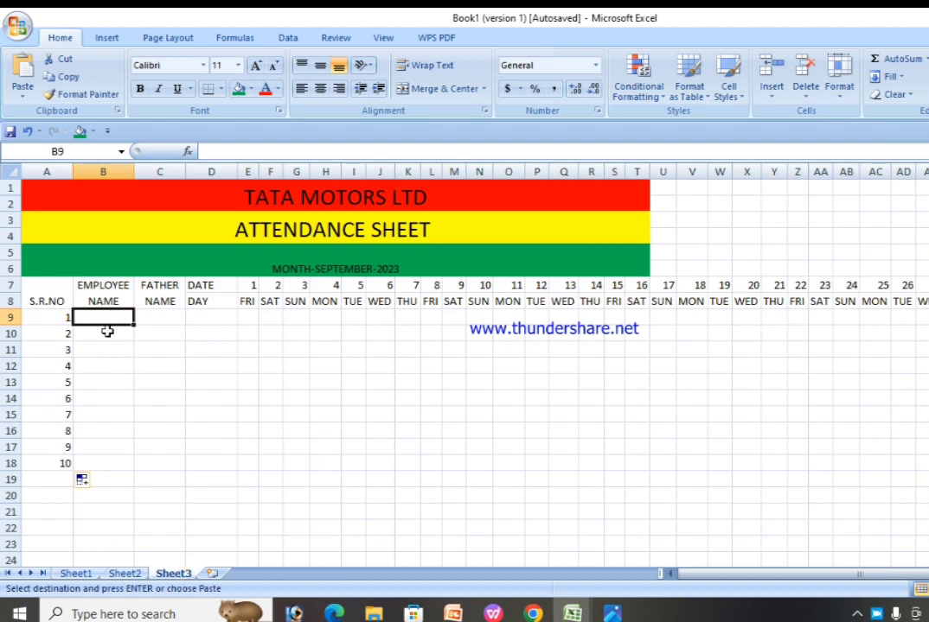
pyautogui.hotkey('ctrl', 'v')
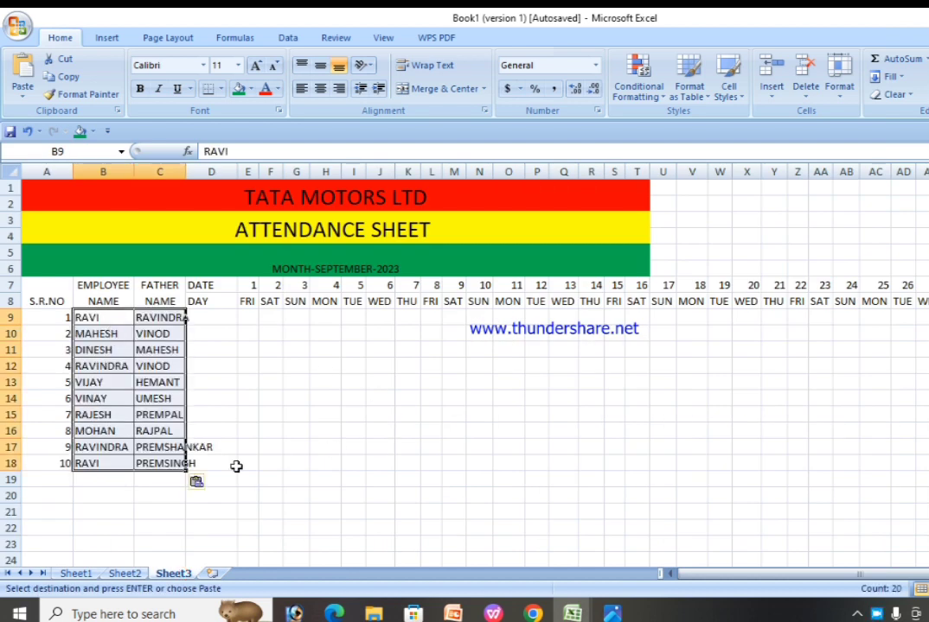
pyautogui.click(246, 478)
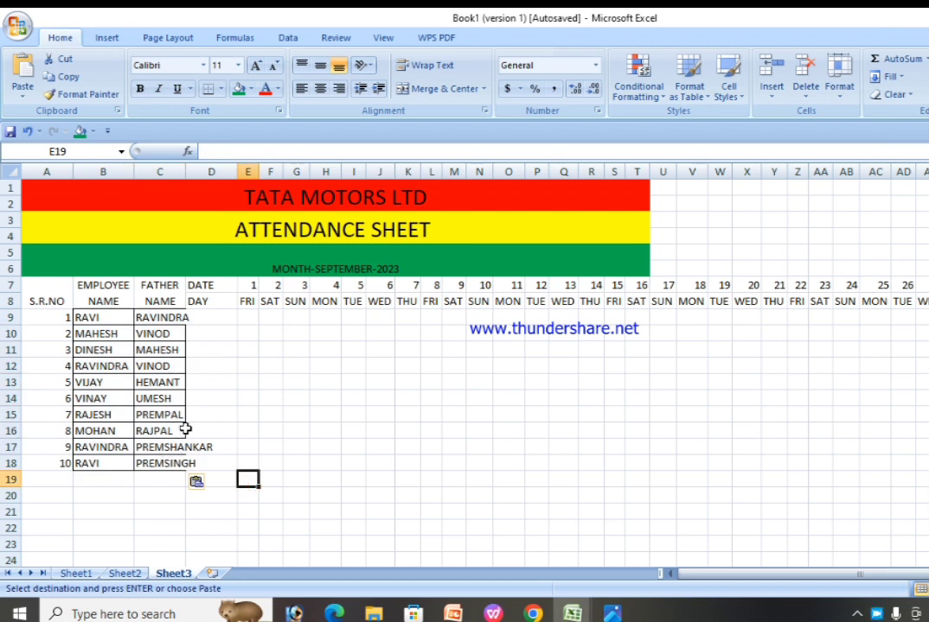
pyautogui.moveTo(187, 178); pyautogui.dragTo(216, 176)
pyautogui.click(255, 428)
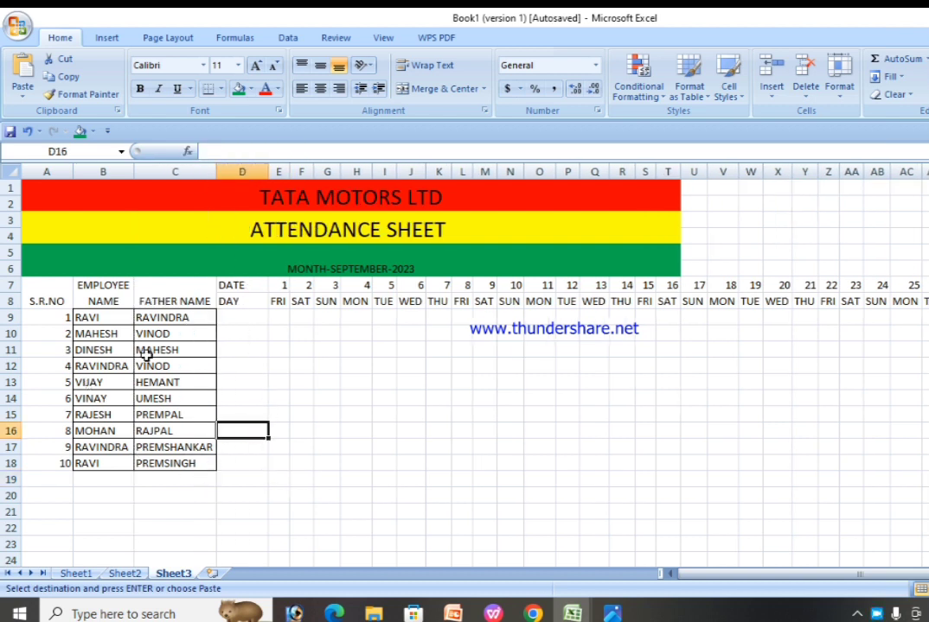
# - Mark the first employee's attendance as P in E9 and A in F9
pyautogui.click(281, 318)
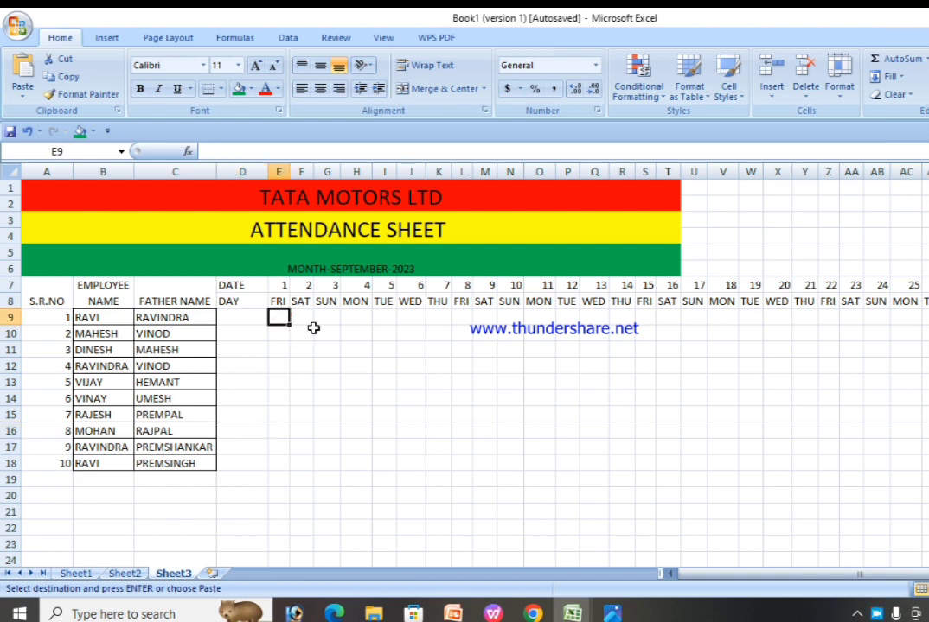
pyautogui.write('P')
pyautogui.press('Tab')
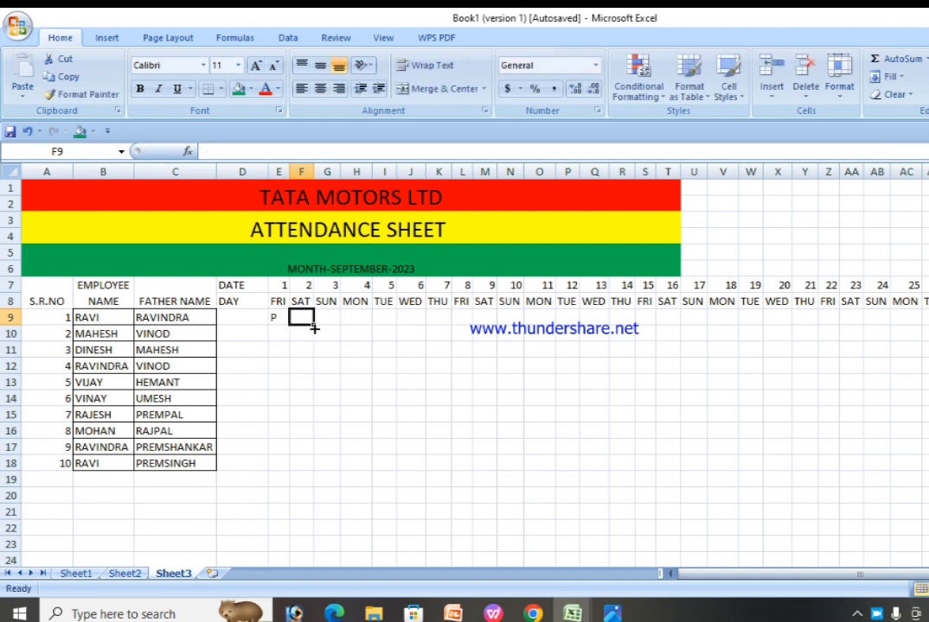
pyautogui.write('A')
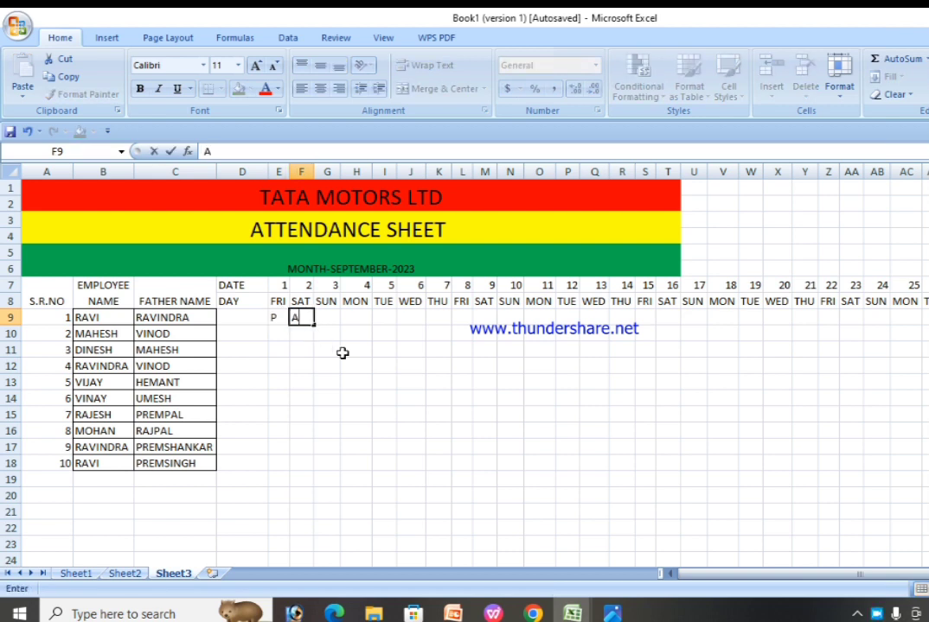
pyautogui.click(342, 353)
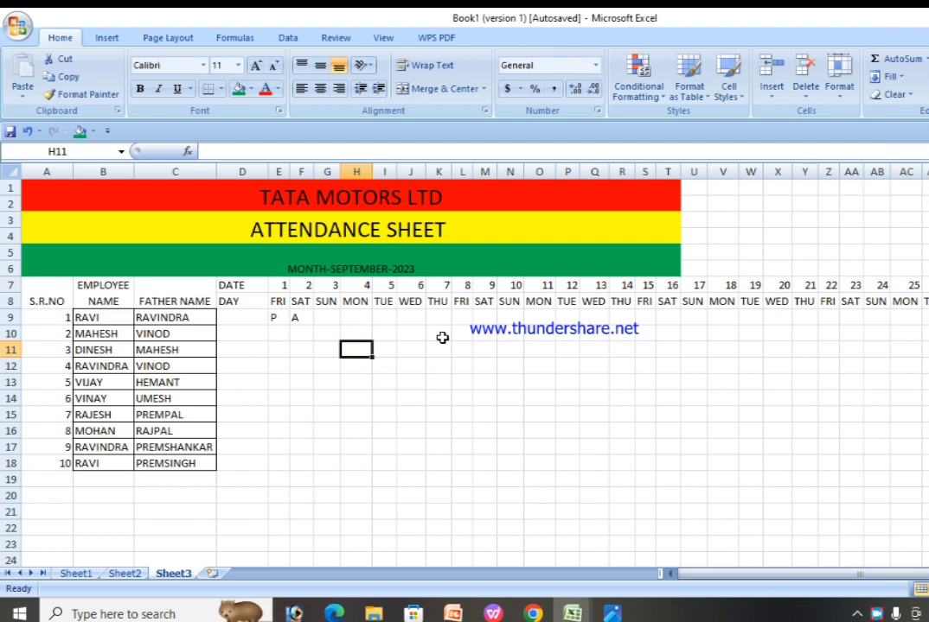
# - Fill the Sunday columns for dates 3 and 10, G7:G18 and N7:N18, with standard red
pyautogui.moveTo(783, 578); pyautogui.dragTo(797, 579)
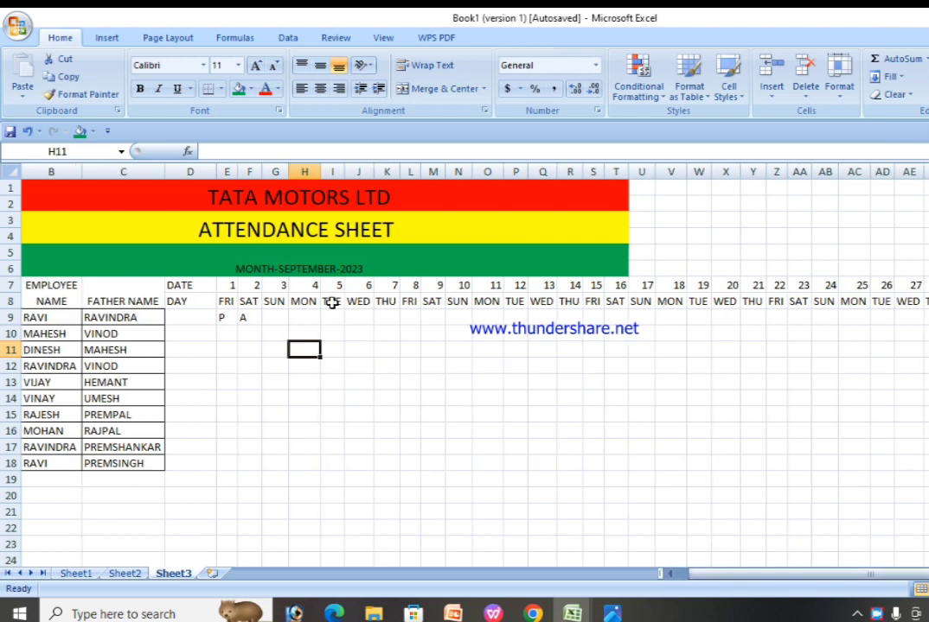
pyautogui.moveTo(277, 286); pyautogui.dragTo(285, 468)
pyautogui.click(250, 90)
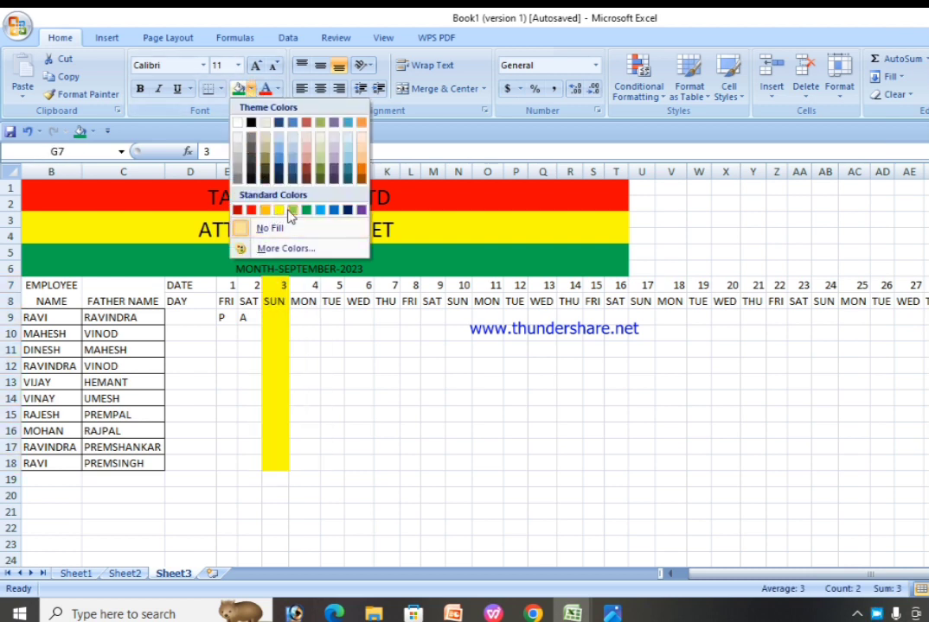
pyautogui.click(251, 209)
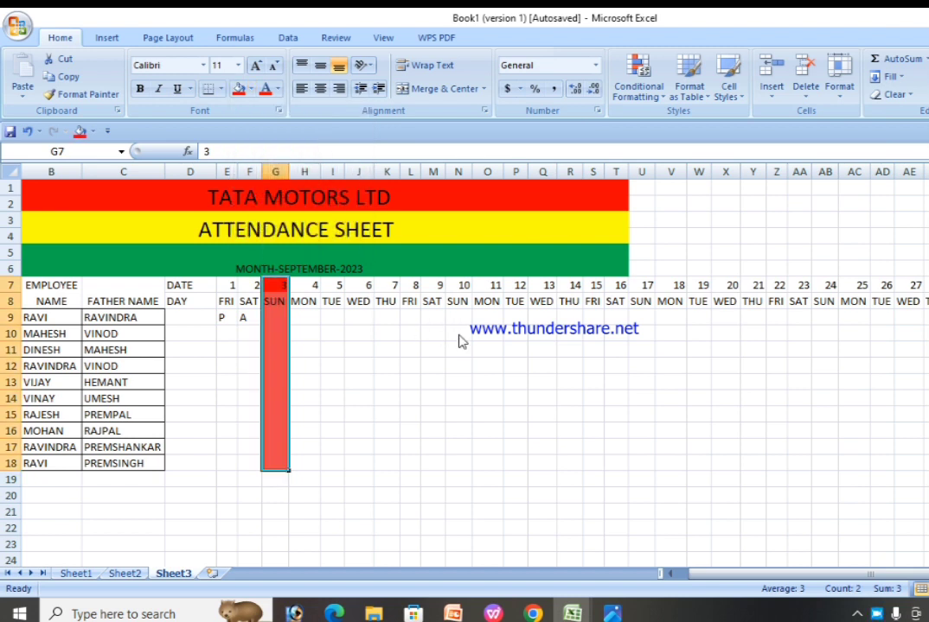
pyautogui.moveTo(463, 292); pyautogui.dragTo(459, 462)
pyautogui.click(251, 88)
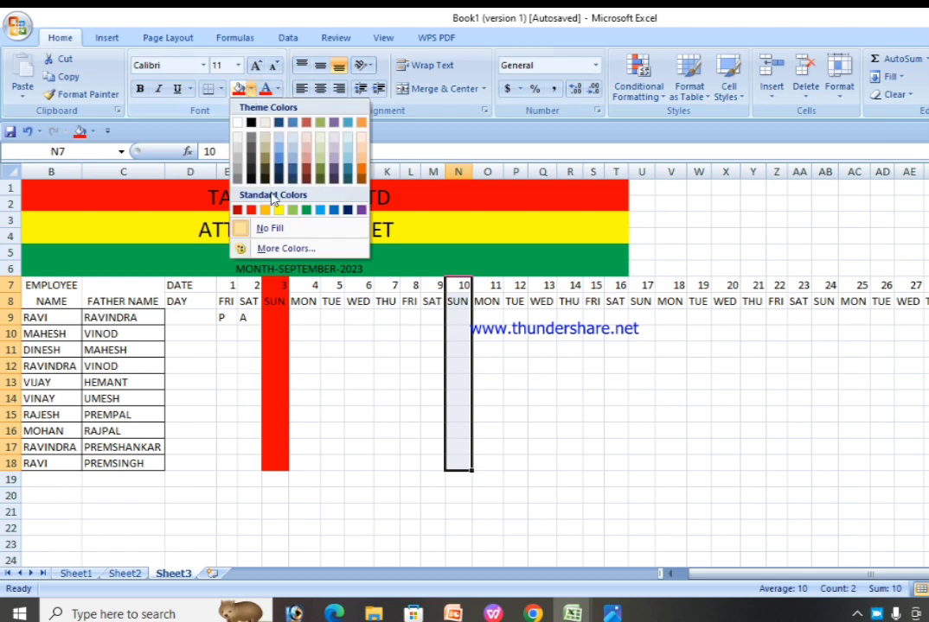
pyautogui.click(255, 214)
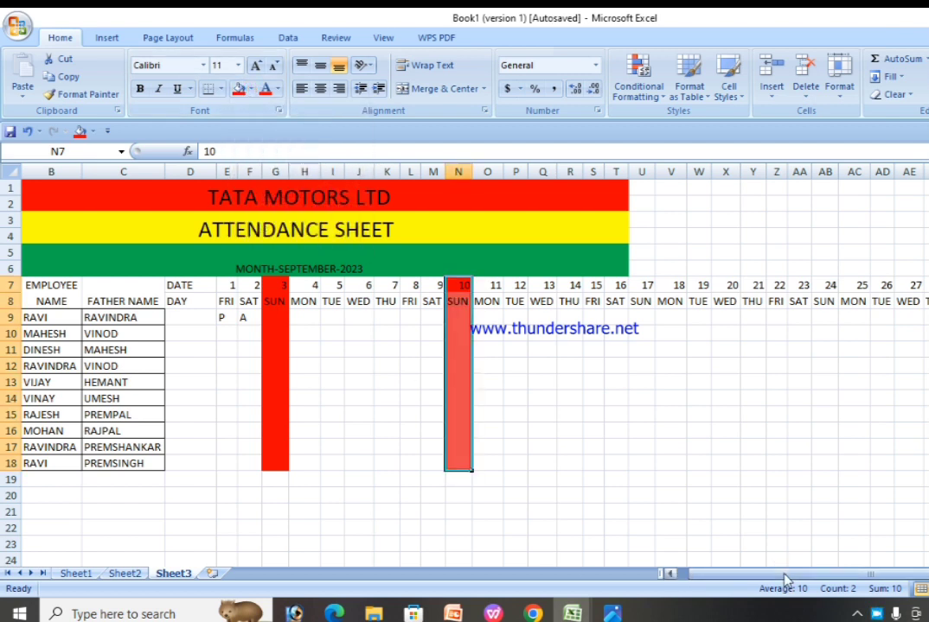
# - Fill the Sunday columns for dates 17 and 24, U7:U18 and AB7:AB18, with standard red
pyautogui.moveTo(784, 576); pyautogui.dragTo(825, 579)
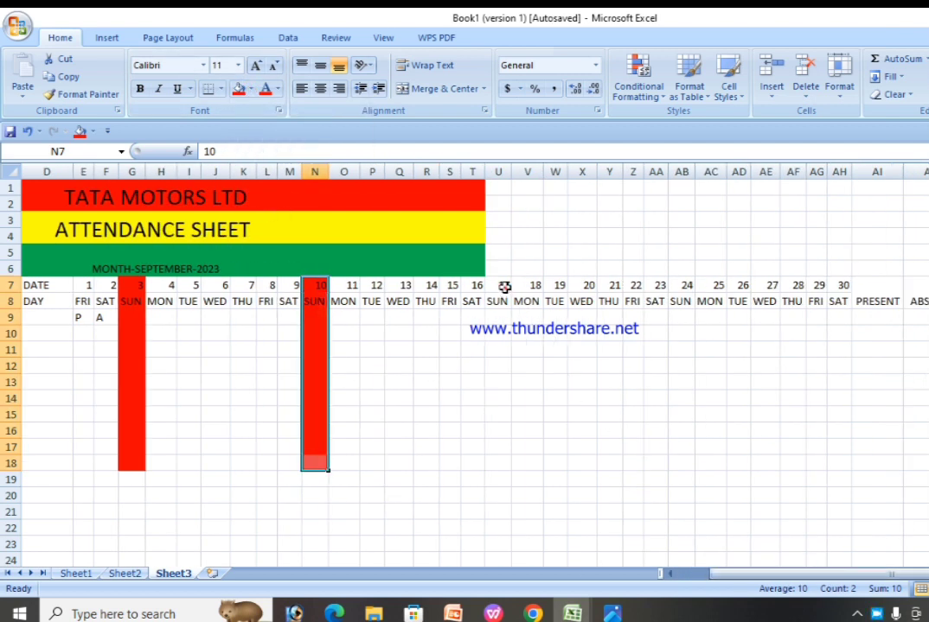
pyautogui.moveTo(500, 289); pyautogui.dragTo(501, 445)
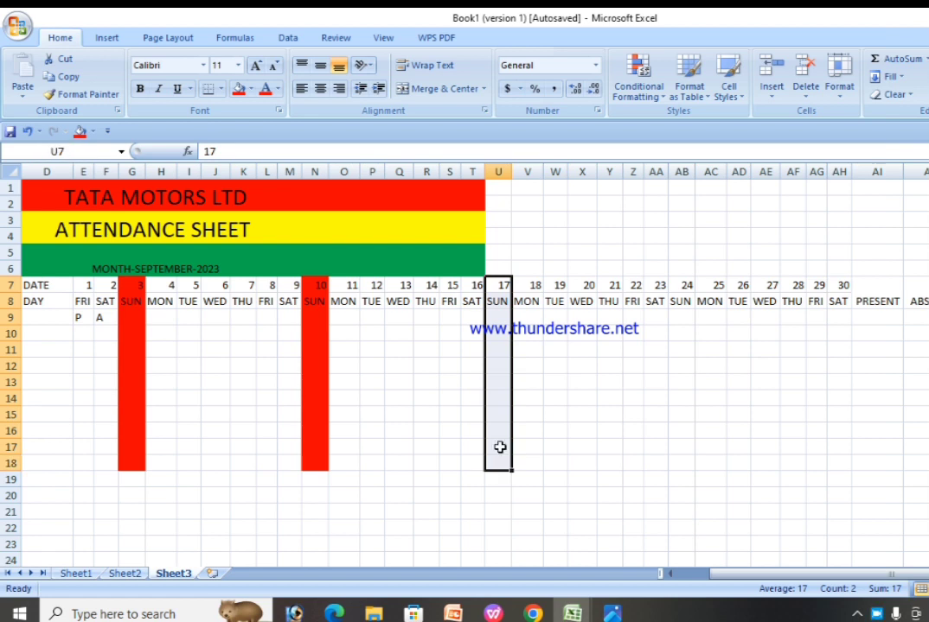
pyautogui.click(251, 89)
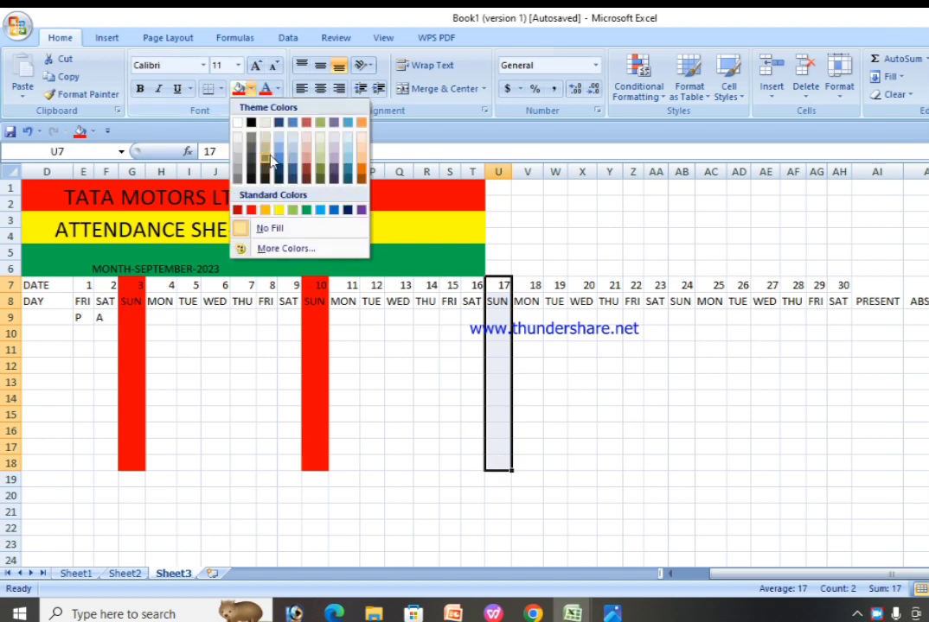
pyautogui.click(251, 210)
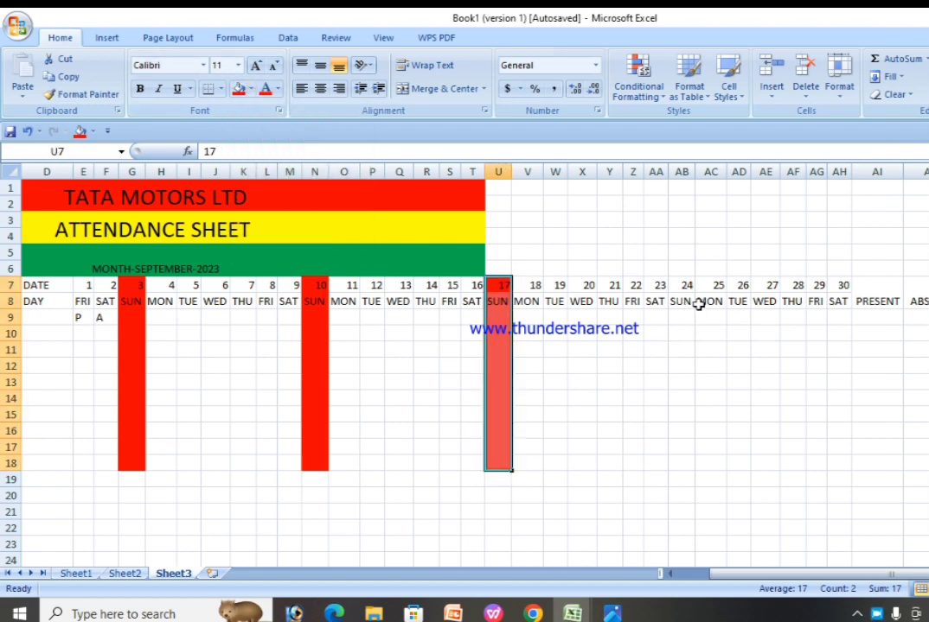
pyautogui.moveTo(687, 286); pyautogui.dragTo(687, 457)
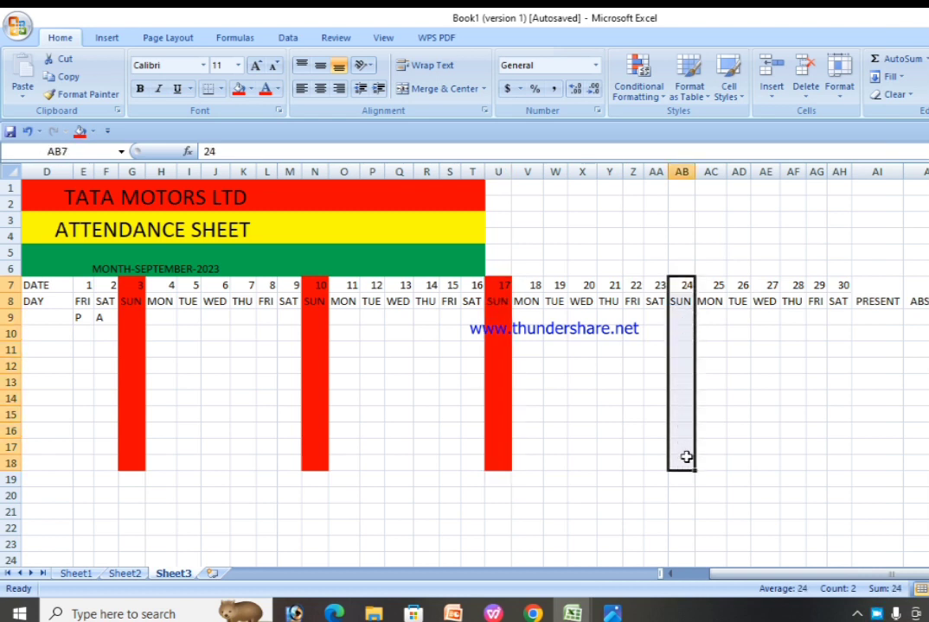
pyautogui.click(251, 89)
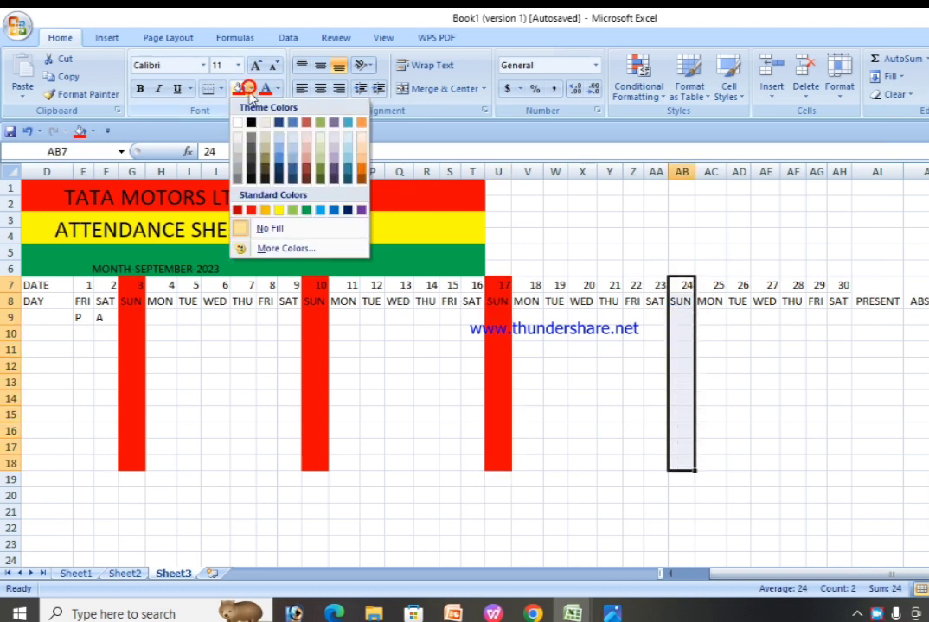
pyautogui.click(250, 209)
pyautogui.click(897, 387)
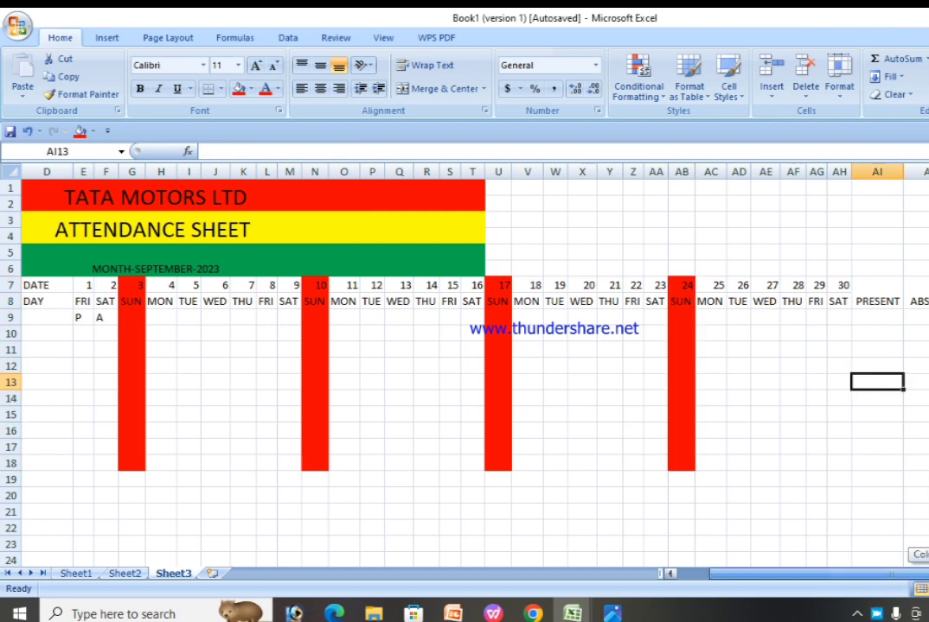
# - Mark the first employee's attendance as O in G9, H in H9, P in I9 and A in J9
pyautogui.moveTo(802, 583); pyautogui.dragTo(754, 582)
pyautogui.click(331, 317)
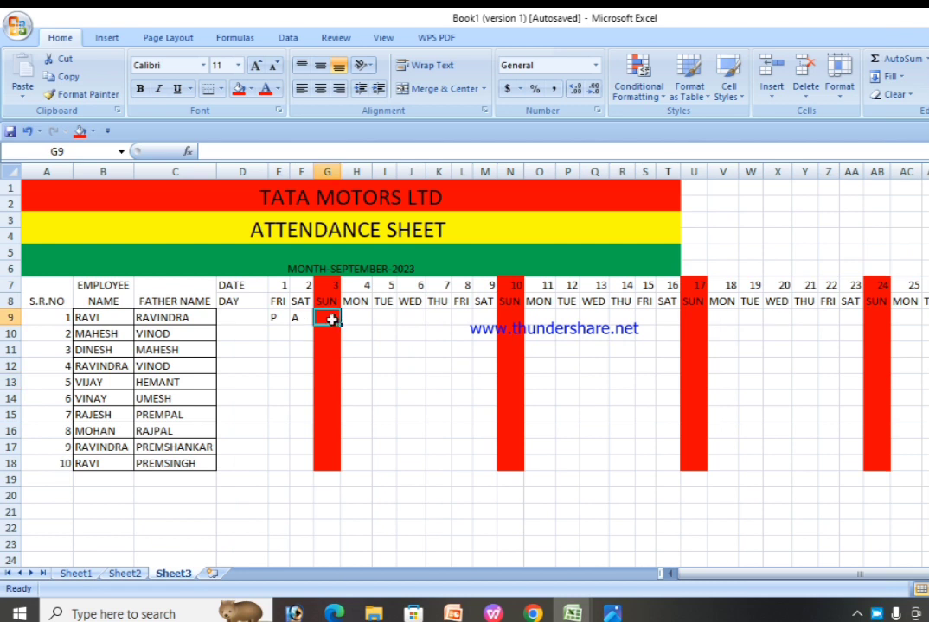
pyautogui.write('O')
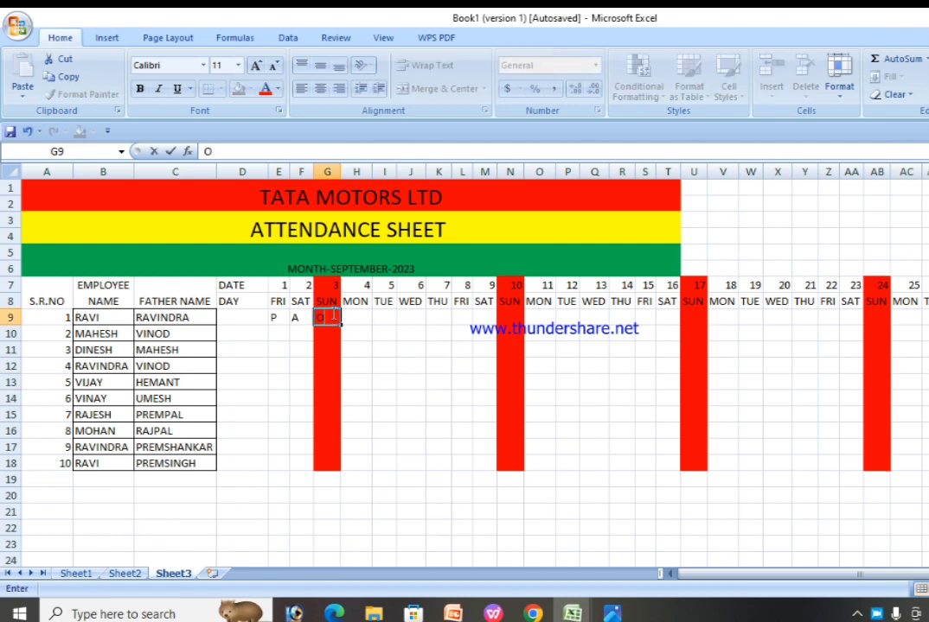
pyautogui.click(360, 318)
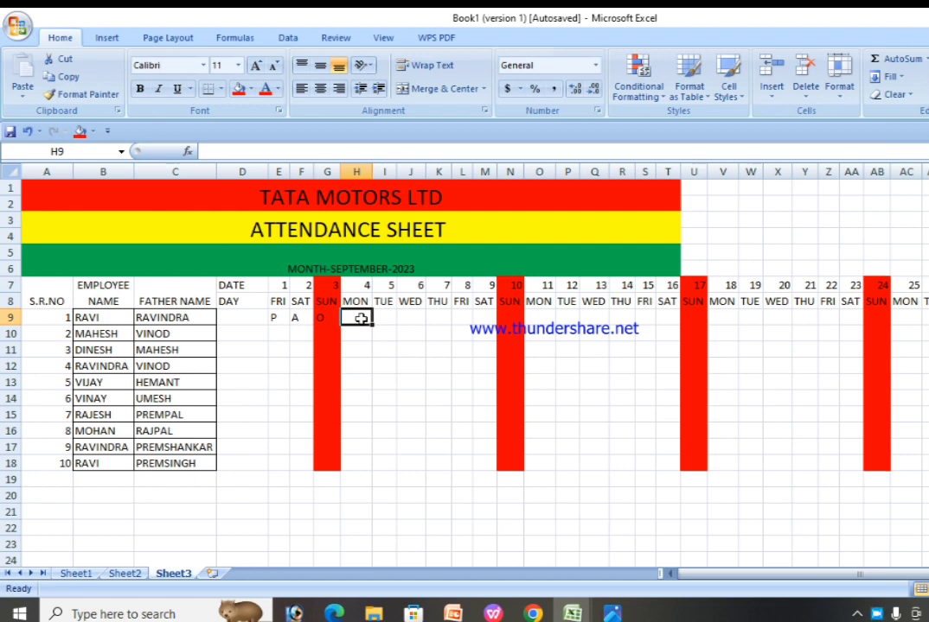
pyautogui.write('H')
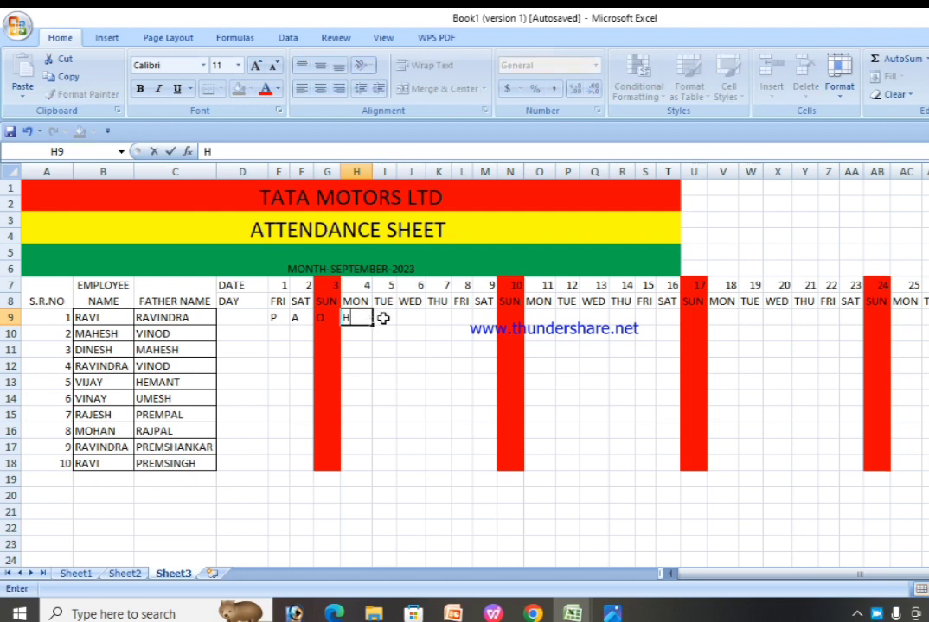
pyautogui.click(384, 318)
pyautogui.write('P')
pyautogui.press('Right')
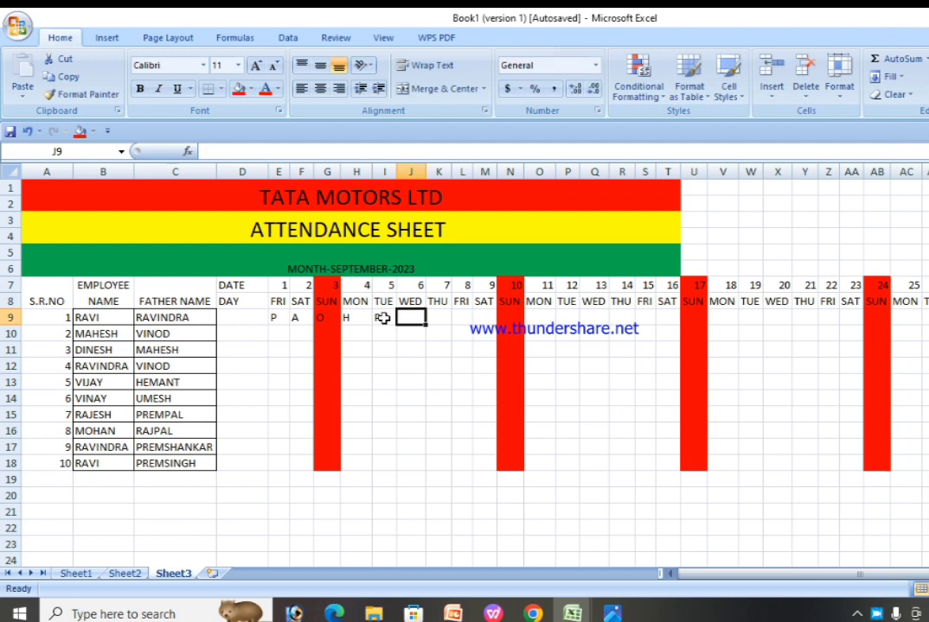
pyautogui.write('A')
pyautogui.press('Right')
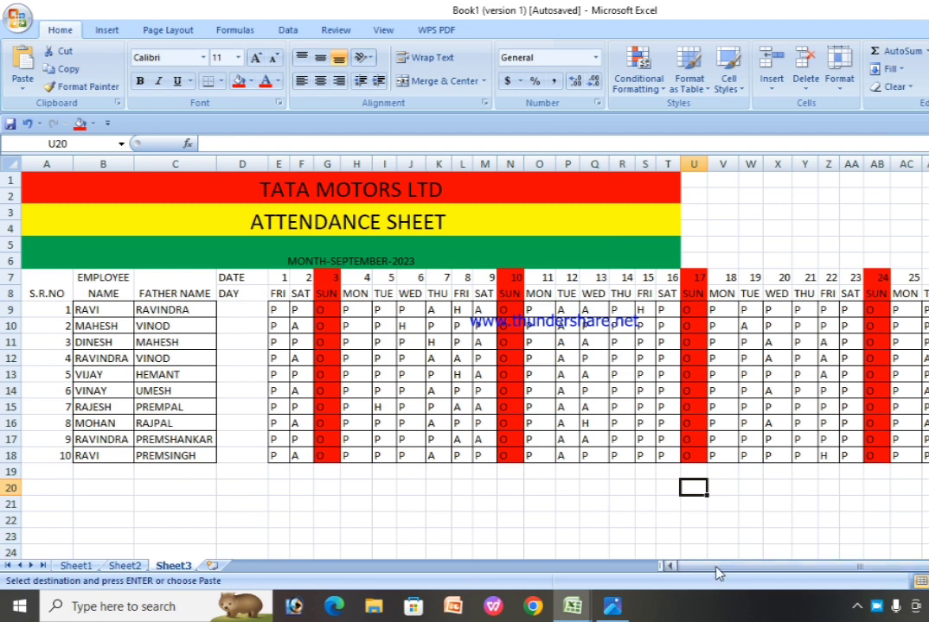
# - Apply All Borders to the whole attendance sheet, from the title in A1 to the OFF column in AL18
pyautogui.moveTo(715, 566); pyautogui.dragTo(800, 573)
pyautogui.click(924, 374)
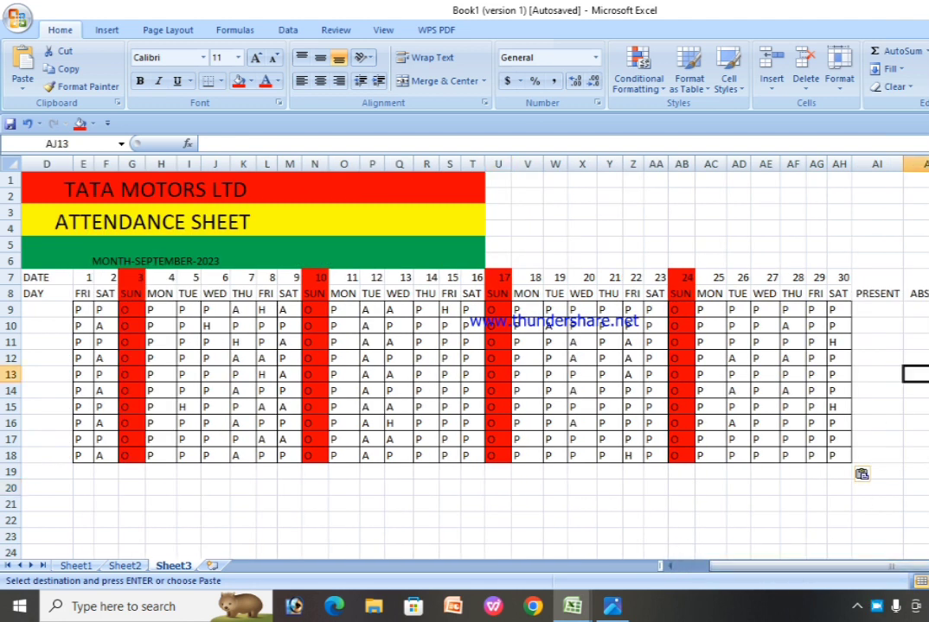
pyautogui.moveTo(794, 568); pyautogui.dragTo(699, 566)
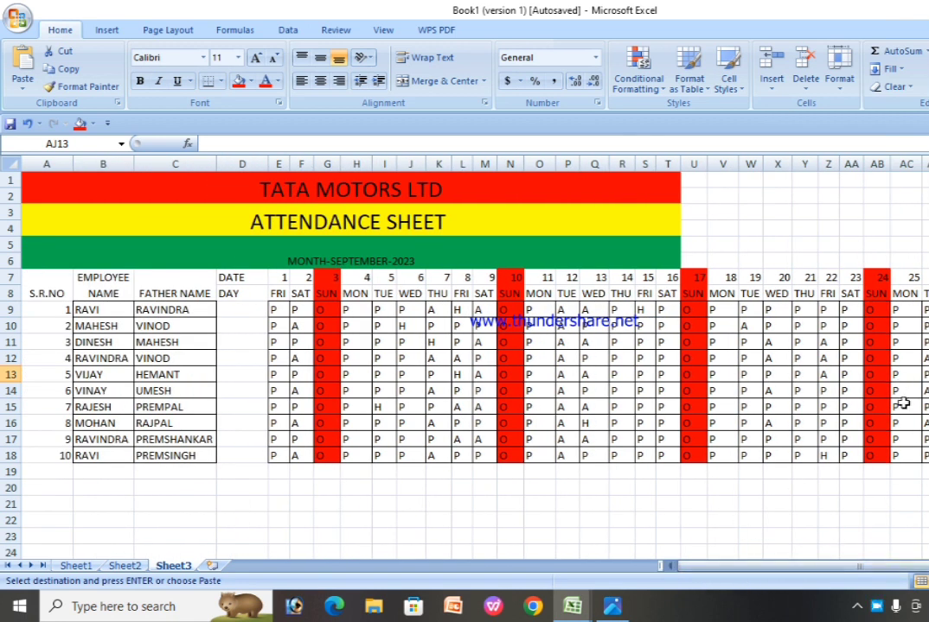
pyautogui.moveTo(38, 183); pyautogui.dragTo(890, 455)
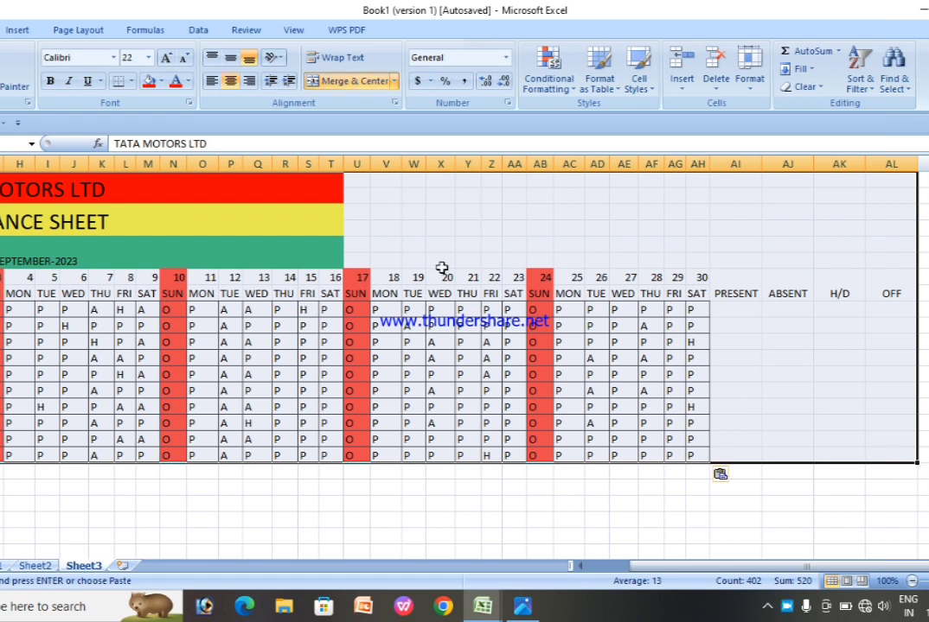
pyautogui.click(133, 82)
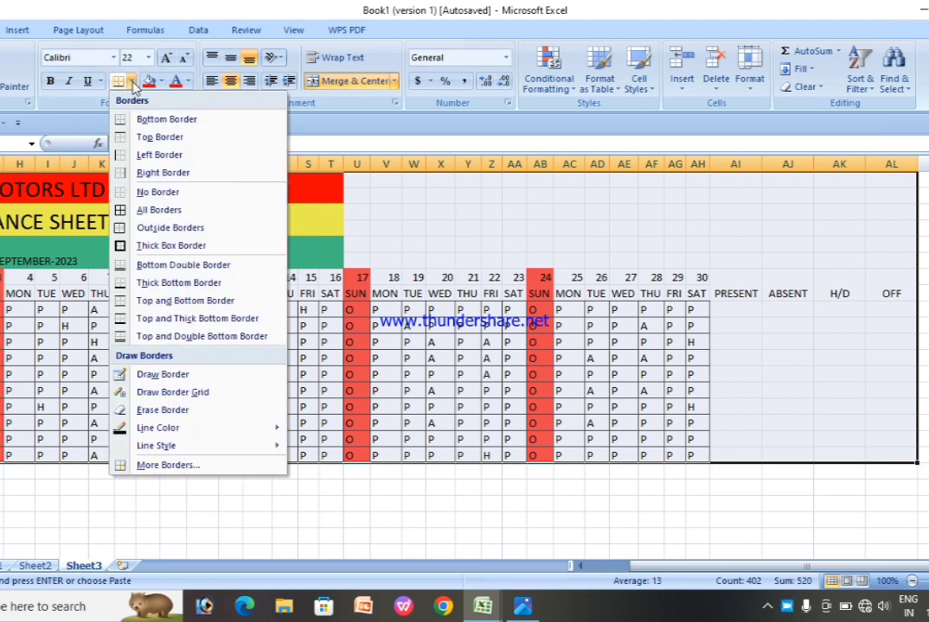
pyautogui.click(154, 213)
pyautogui.click(579, 391)
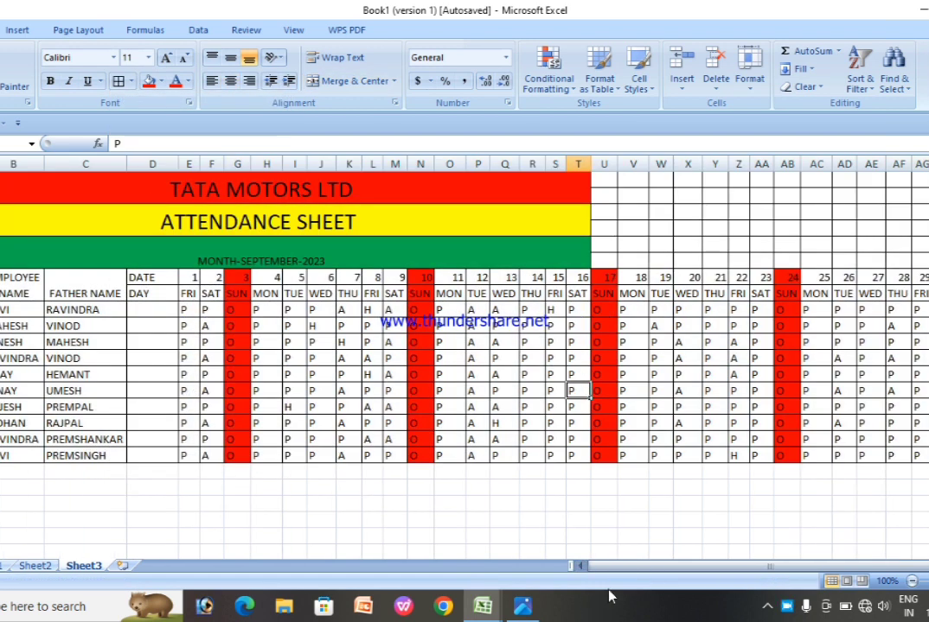
# - Extend the merged and centered TATA MOTORS LTD title across the full table width, A1:AL2
pyautogui.moveTo(609, 567); pyautogui.dragTo(646, 567)
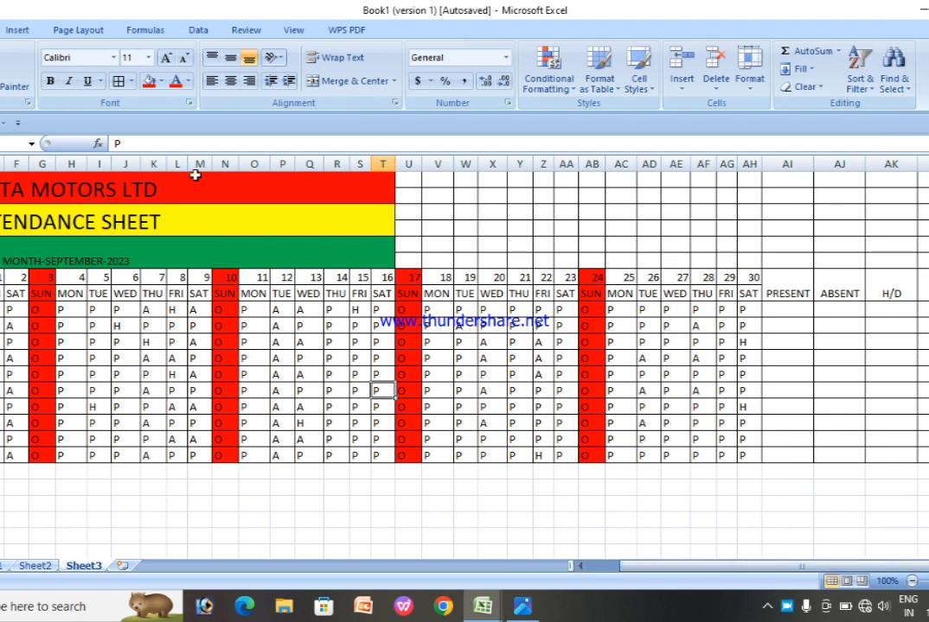
pyautogui.click(516, 210)
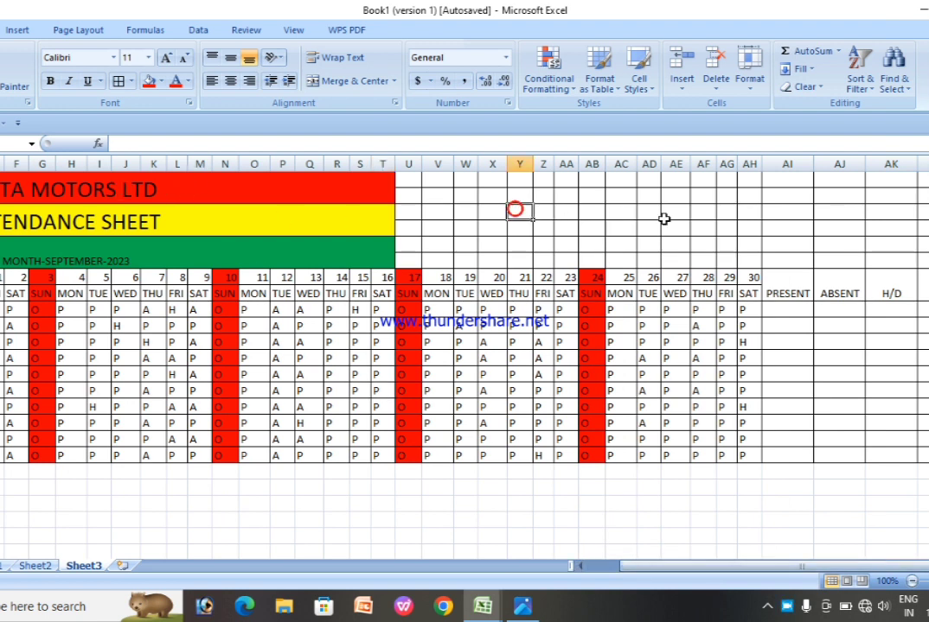
pyautogui.click(805, 210)
pyautogui.click(704, 212)
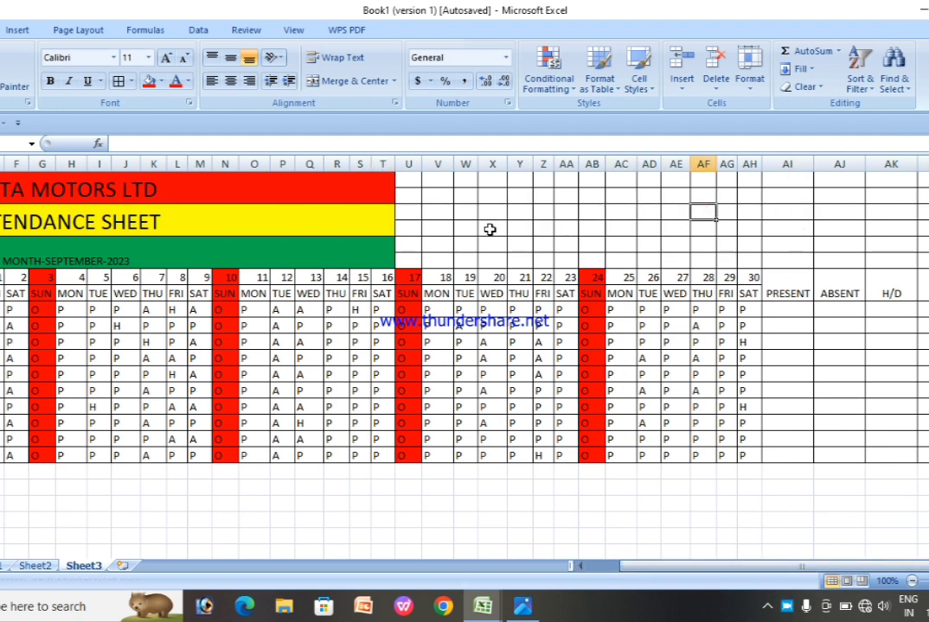
pyautogui.click(242, 186)
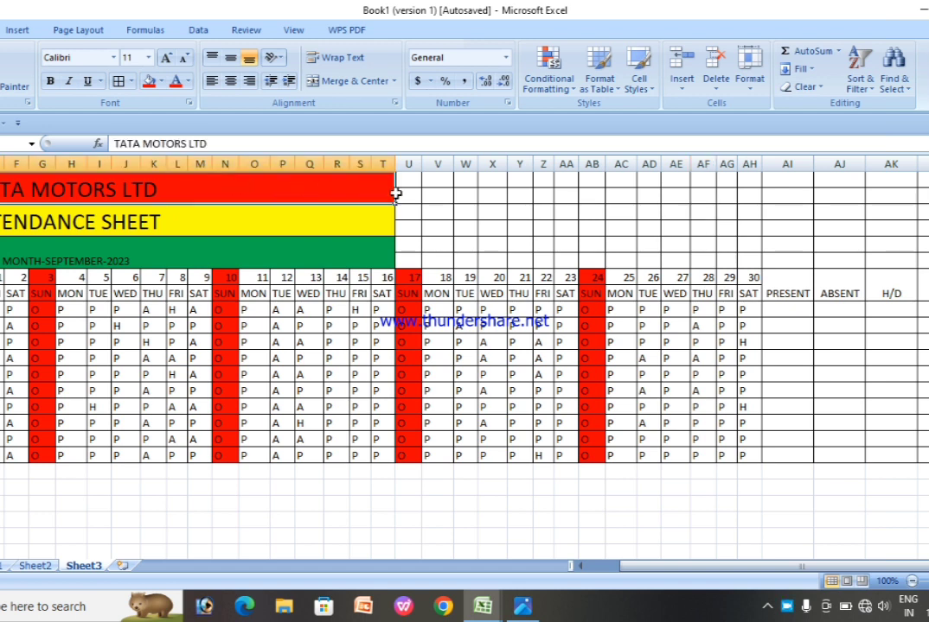
pyautogui.moveTo(395, 193); pyautogui.dragTo(924, 195)
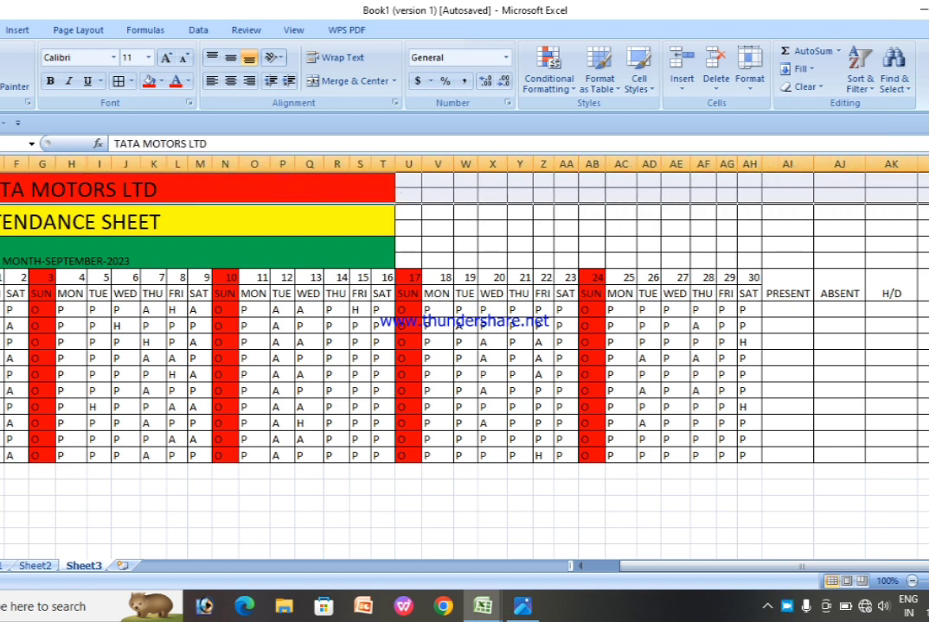
pyautogui.click(348, 81)
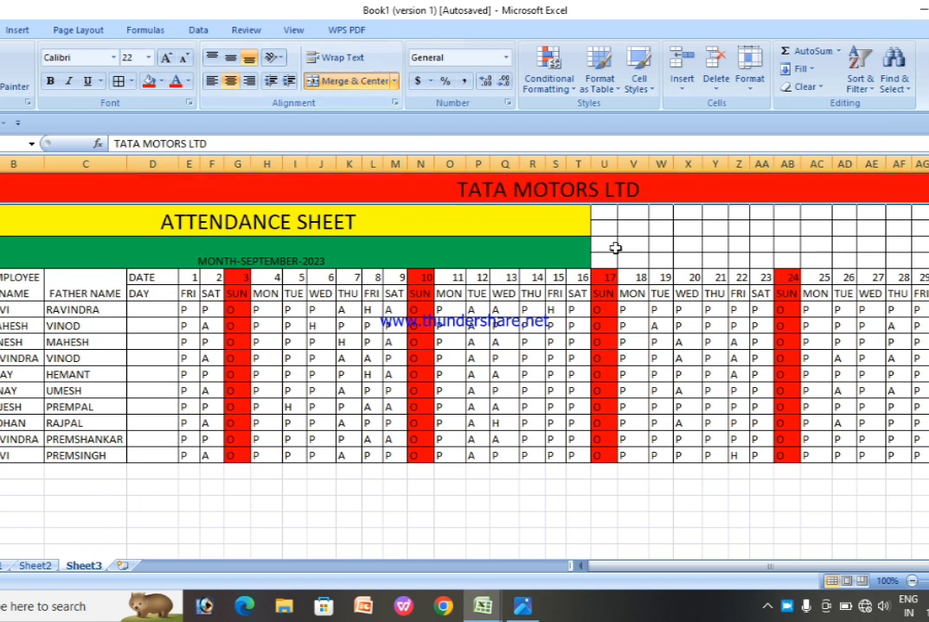
# - Extend the merged and centered ATTENDANCE SHEET heading across the full table width, A3:AL4
pyautogui.click(487, 219)
pyautogui.moveTo(564, 218); pyautogui.dragTo(910, 228)
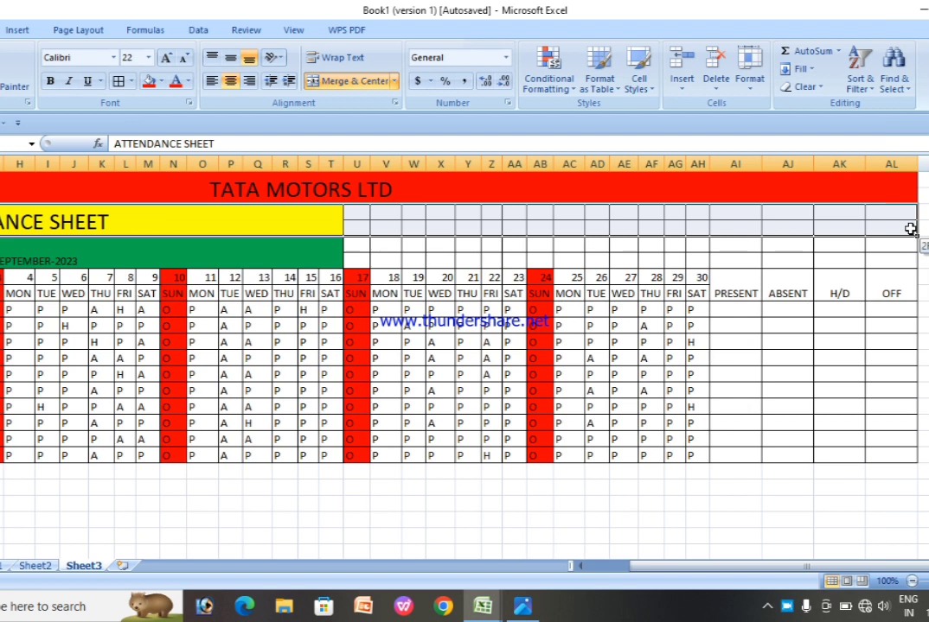
pyautogui.click(342, 83)
pyautogui.click(343, 83)
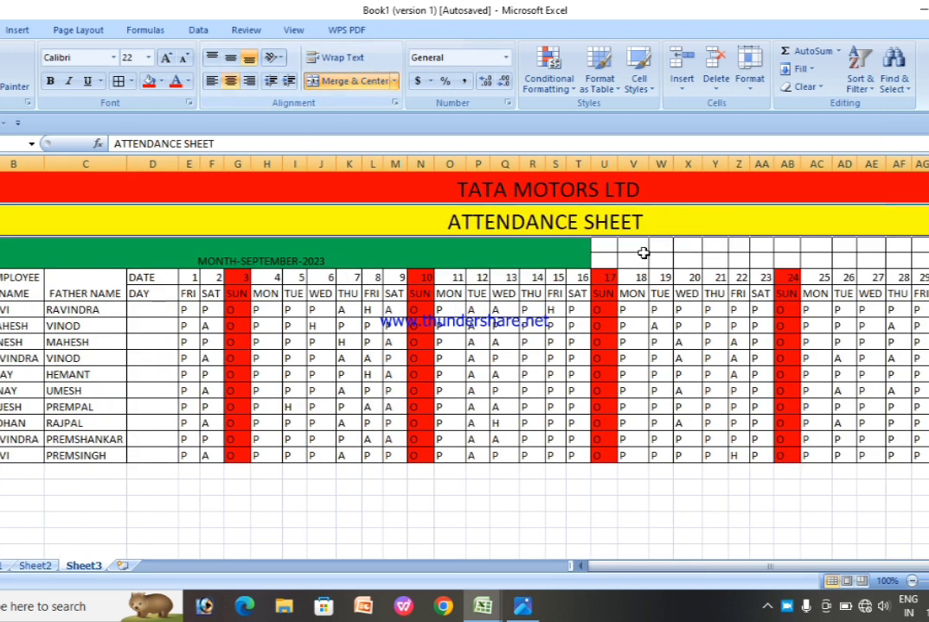
# - Extend the merged and centered MONTH-SEPTEMBER-2023 heading across the full table width, A5:AL6
pyautogui.moveTo(534, 245); pyautogui.dragTo(905, 250)
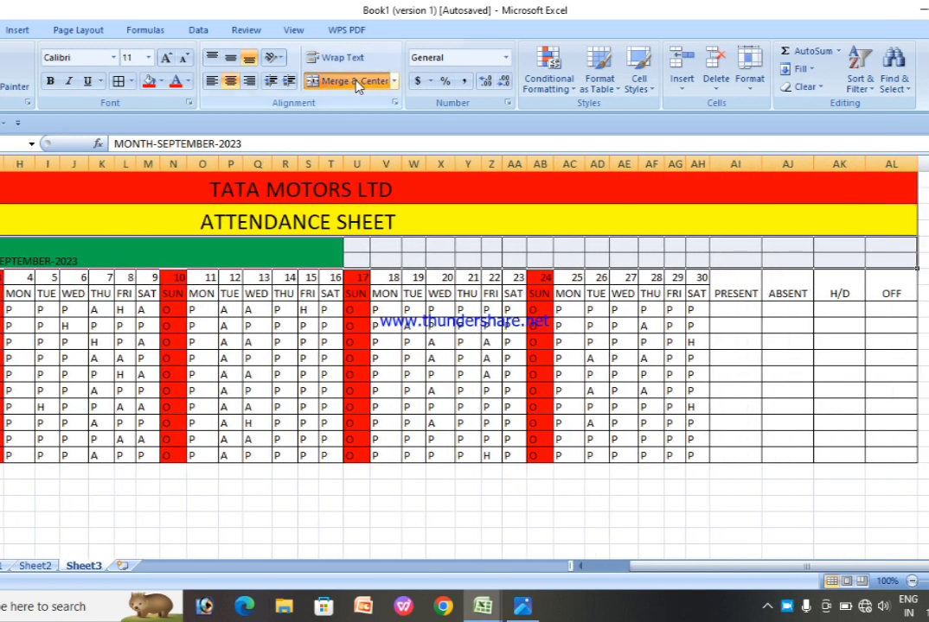
pyautogui.click(348, 80)
pyautogui.click(604, 326)
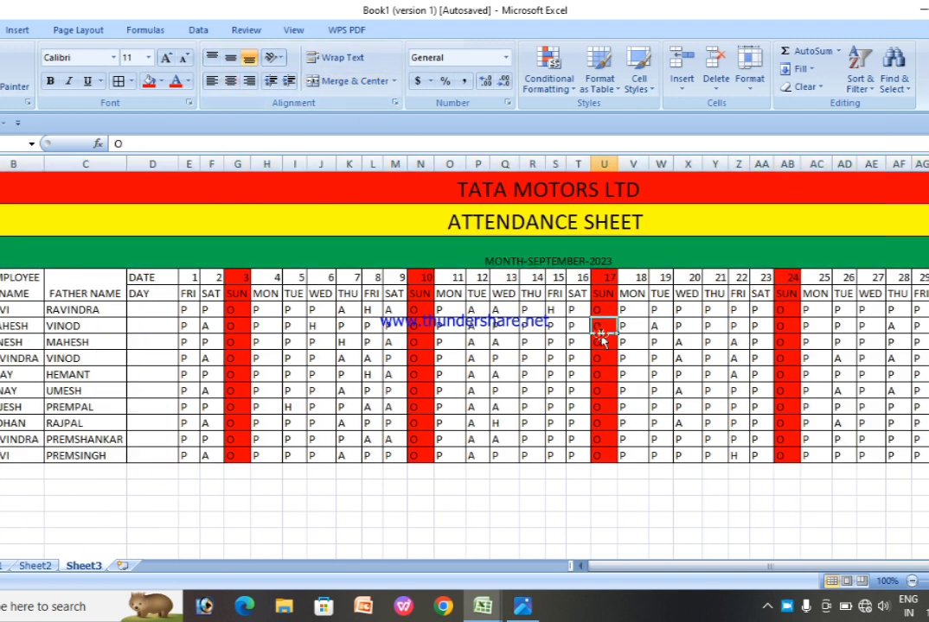
# - Enlarge the MONTH-SEPTEMBER-2023 heading to font size 20
pyautogui.moveTo(636, 568); pyautogui.dragTo(727, 564)
pyautogui.click(298, 246)
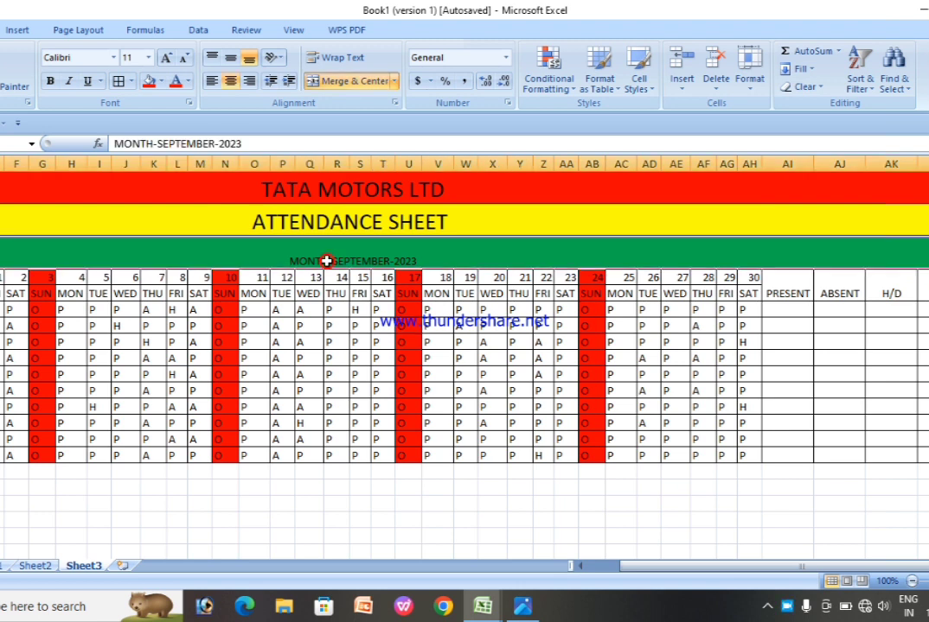
pyautogui.click(166, 58)
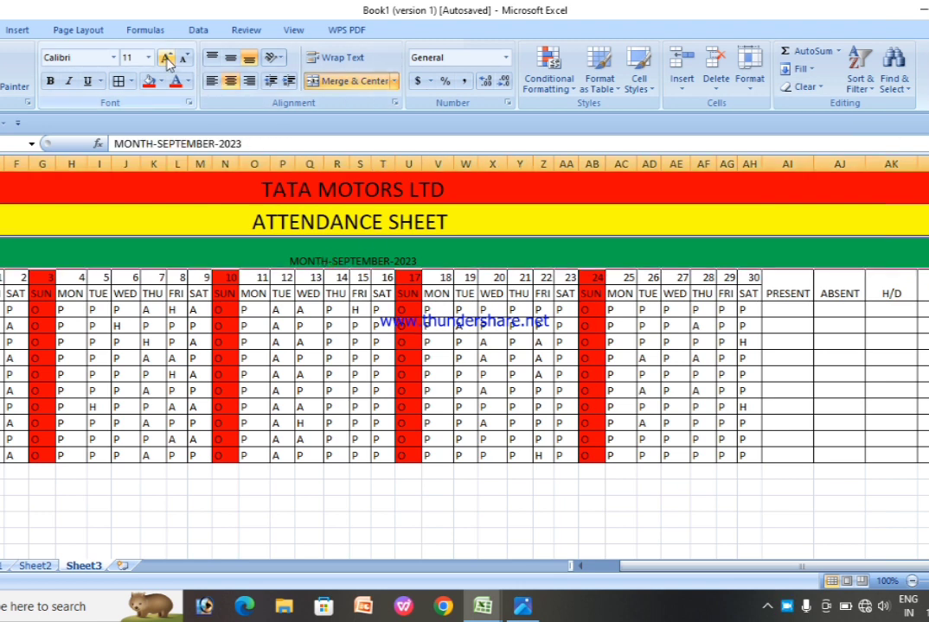
pyautogui.click(166, 58)
pyautogui.click(166, 58)
pyautogui.click(166, 58)
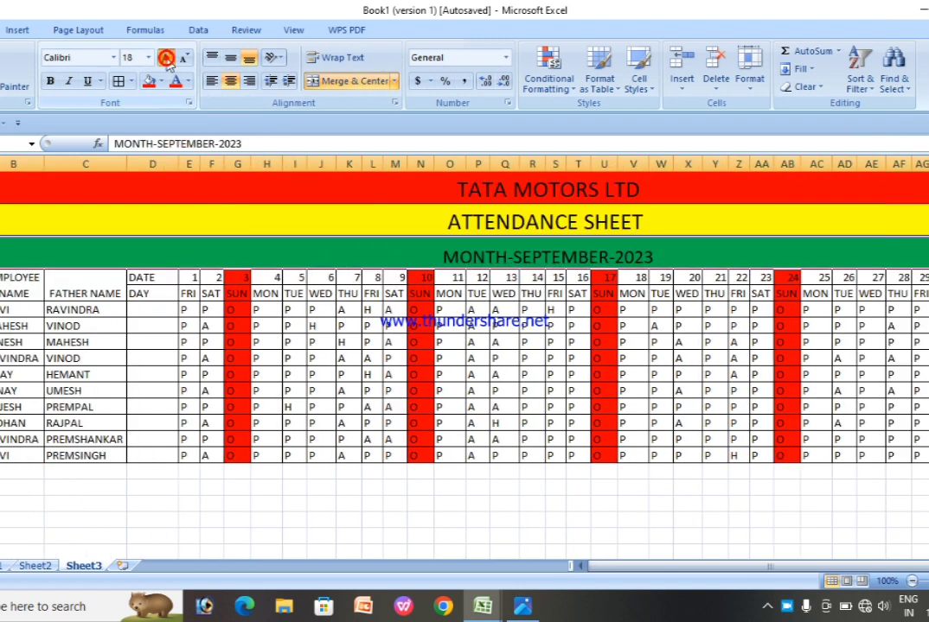
pyautogui.click(166, 58)
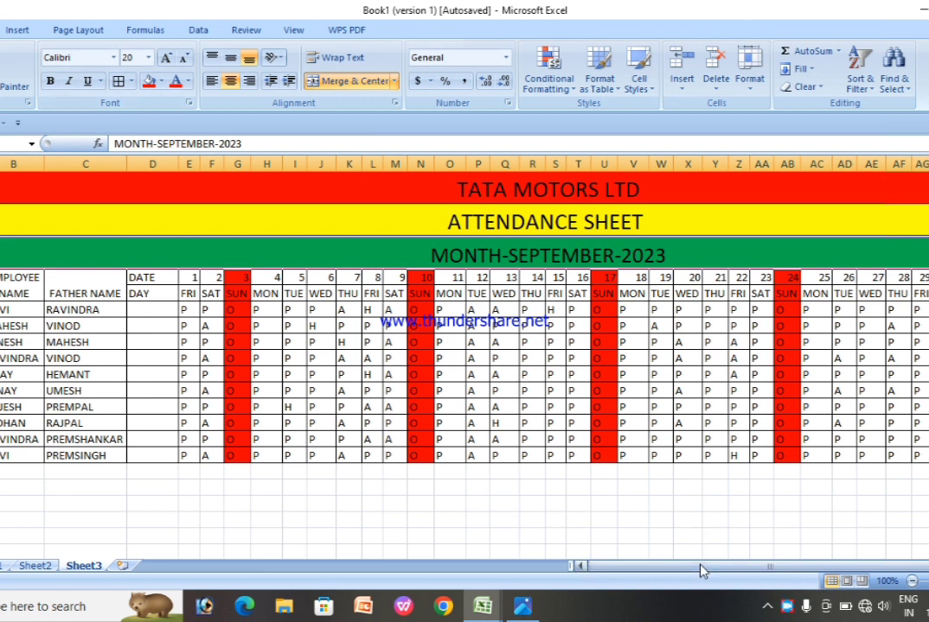
# - Enter =COUNTIF(E9:AH9,"P") in AI9 to count the first employee's PRESENT days
pyautogui.moveTo(700, 565); pyautogui.dragTo(618, 551)
pyautogui.moveTo(633, 574); pyautogui.dragTo(717, 557)
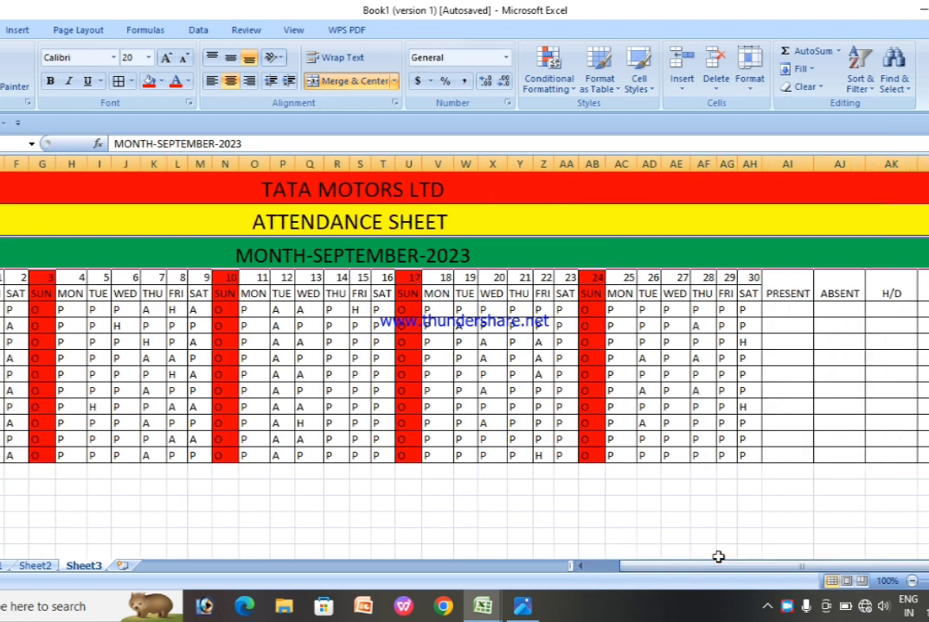
pyautogui.click(789, 309)
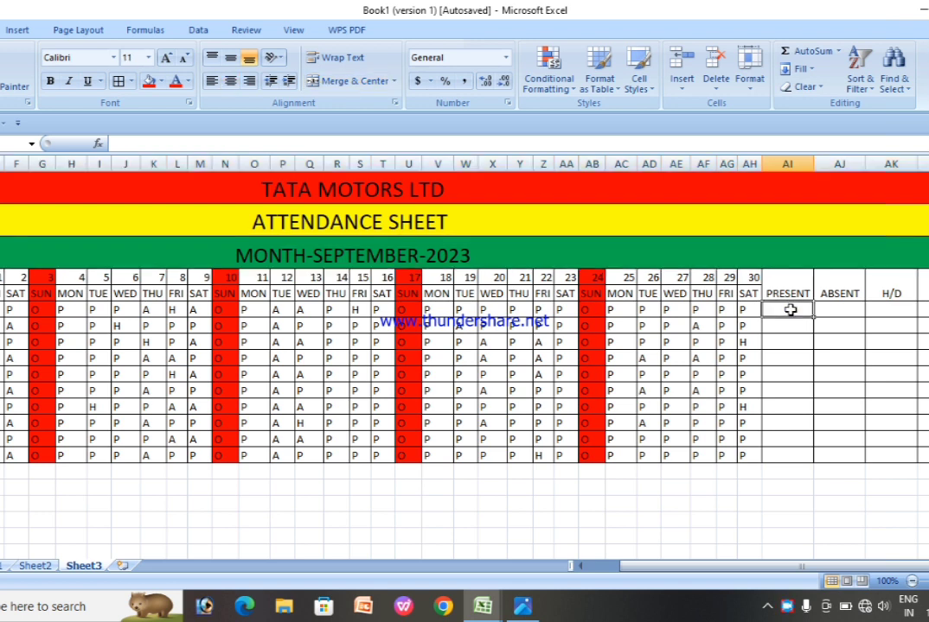
pyautogui.write('=CO')
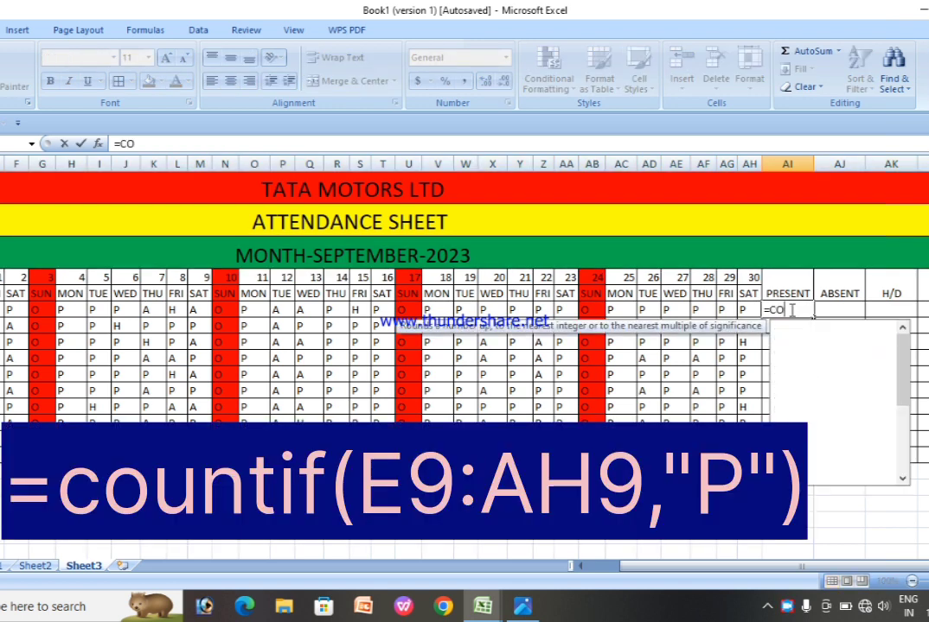
pyautogui.write('UN')
pyautogui.press('Down')
pyautogui.press('Down')
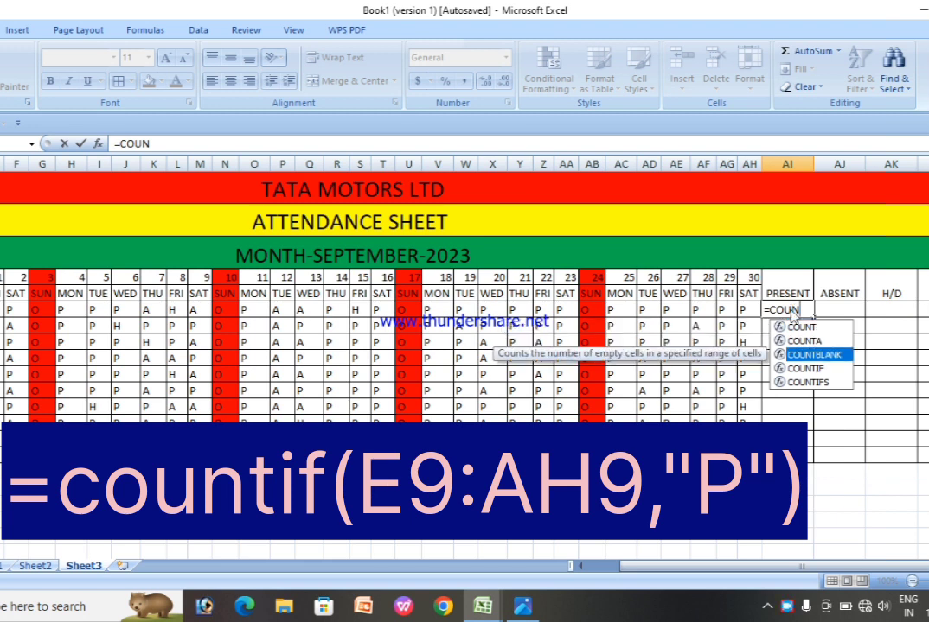
pyautogui.press('Down')
pyautogui.press('Tab')
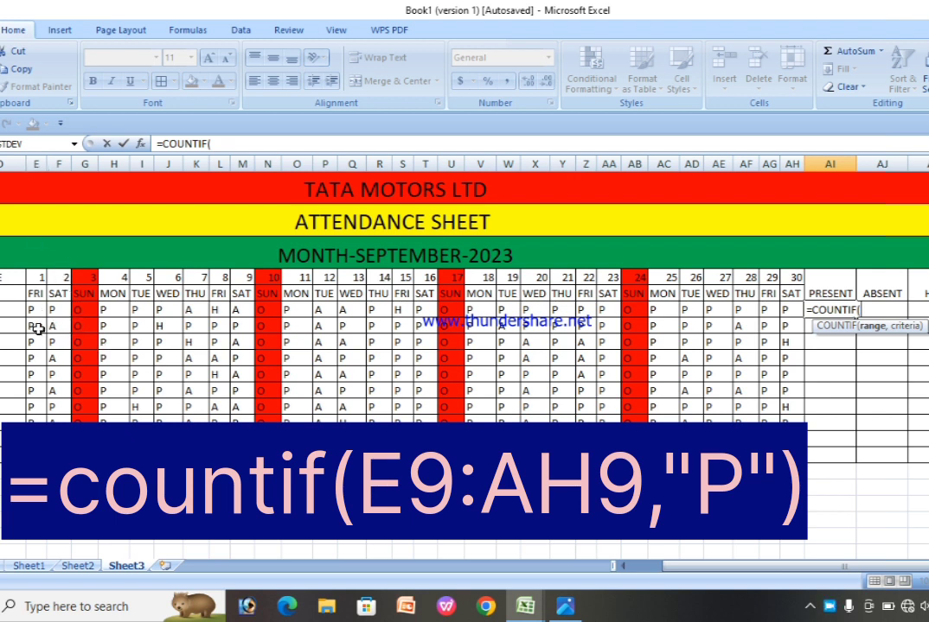
pyautogui.write('E')
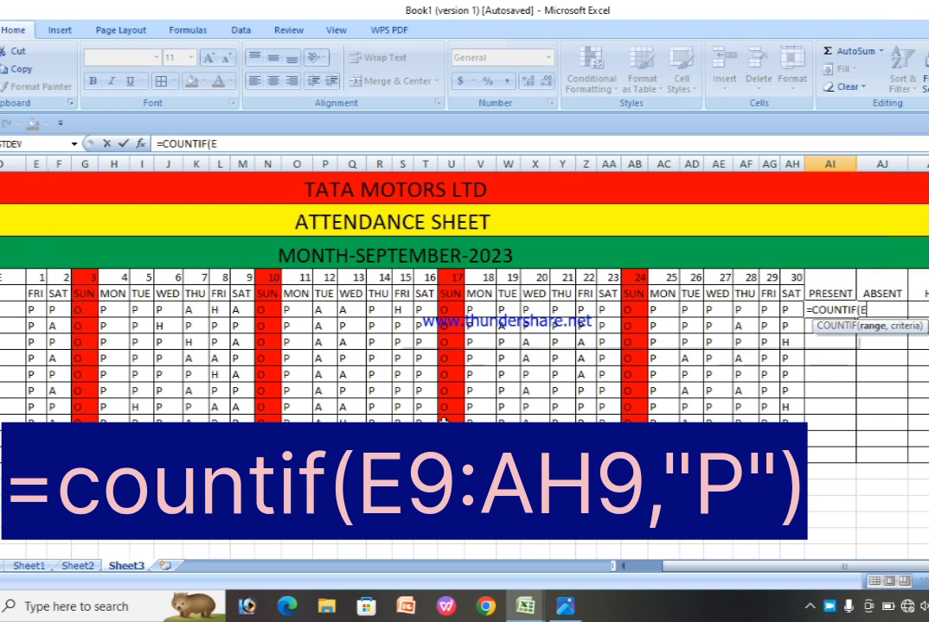
pyautogui.write('9')
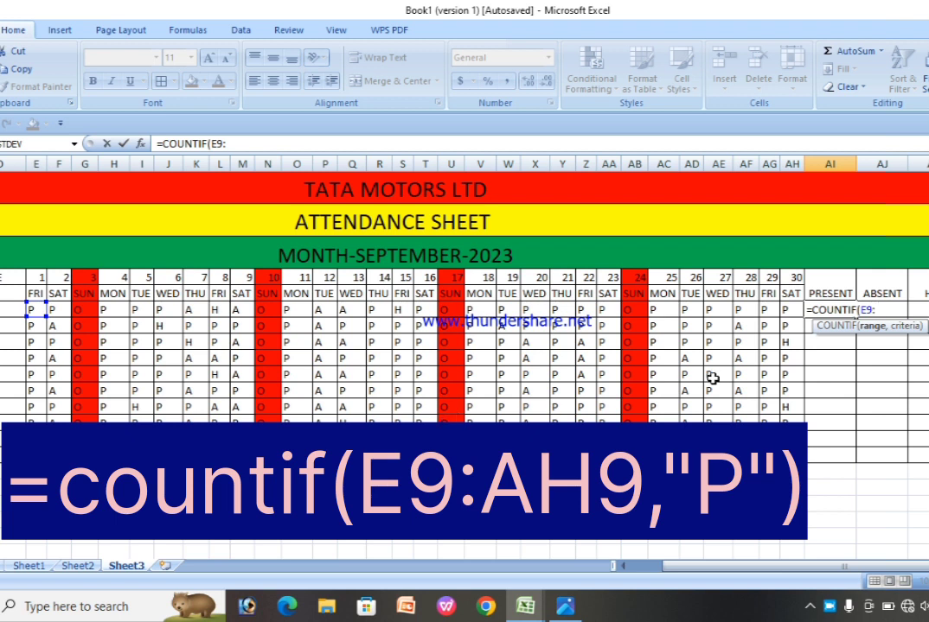
pyautogui.write(':AH')
pyautogui.write('9')
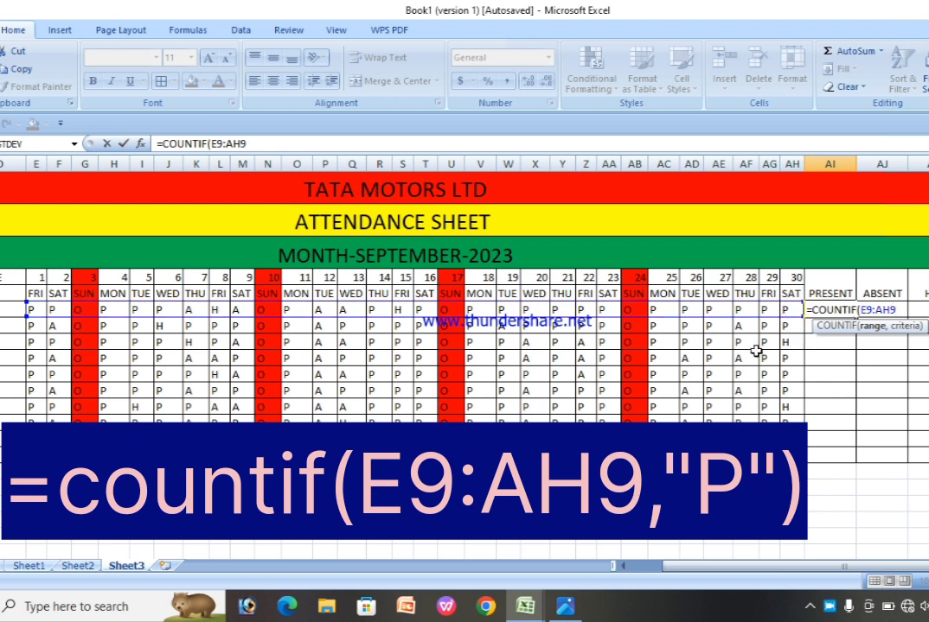
pyautogui.write(',"')
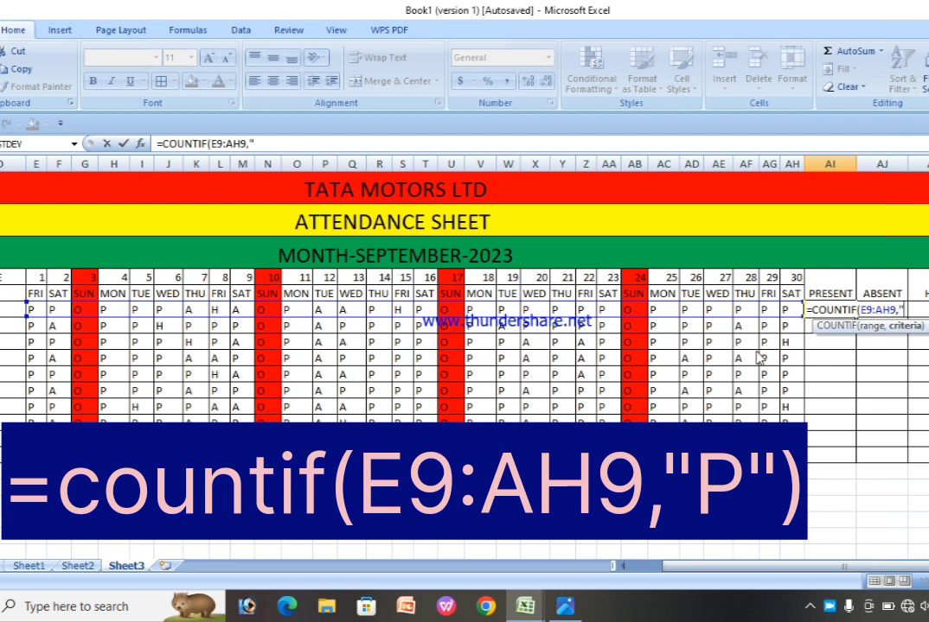
pyautogui.write('P')
pyautogui.press('Return')
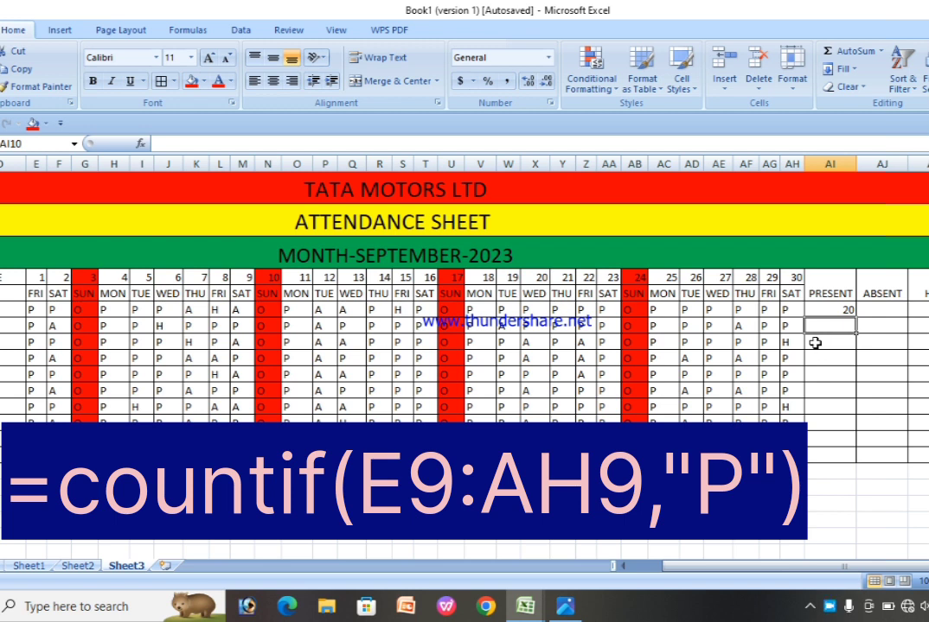
# - Fill the PRESENT count formula from AI9 down to AI18 for all employees
pyautogui.moveTo(684, 567)
pyautogui.mouseDown()
pyautogui.moveTo(638, 577)
pyautogui.moveTo(671, 577)
pyautogui.mouseUp()
pyautogui.click(831, 310)
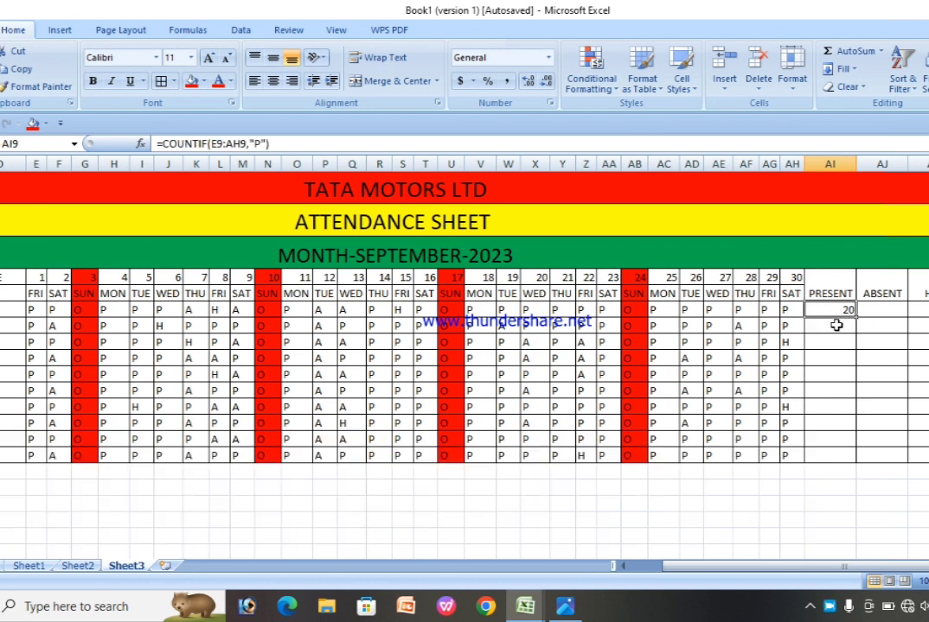
pyautogui.moveTo(859, 317); pyautogui.dragTo(867, 464)
pyautogui.click(904, 385)
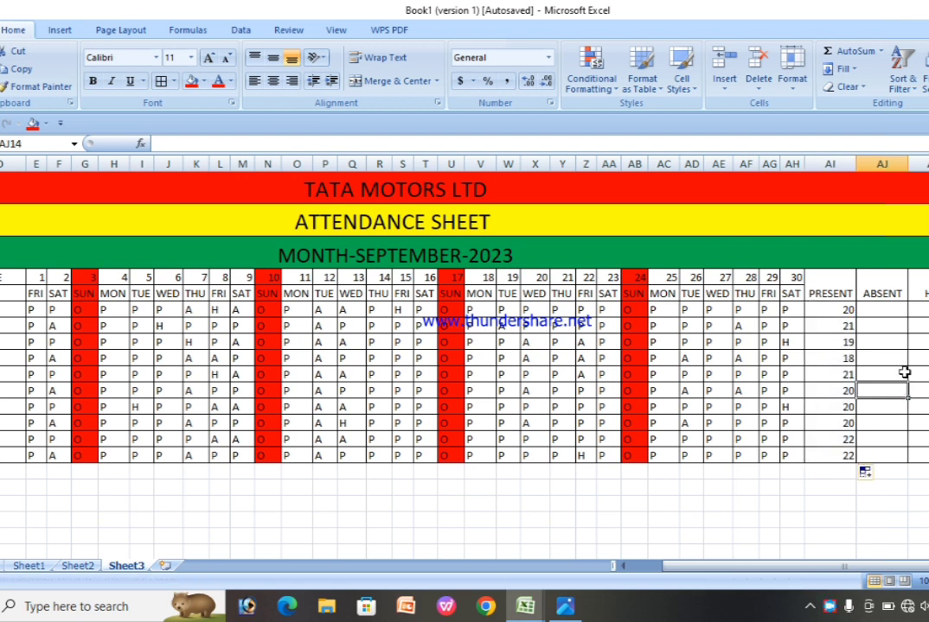
# - Enter =COUNTIF(E9:AI9,"A") in the ABSENT cell AJ9 and fill it down to AJ18
pyautogui.click(884, 310)
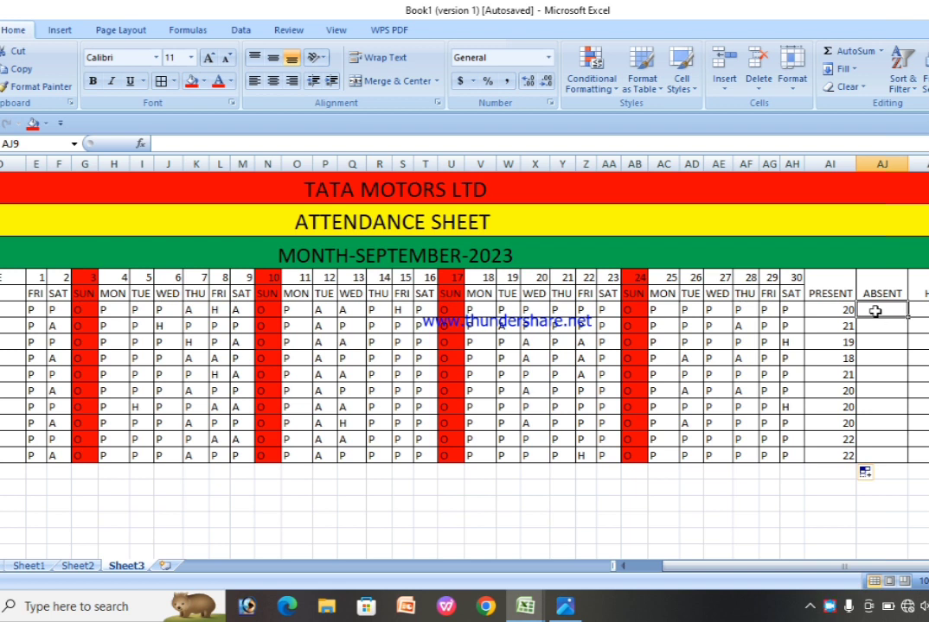
pyautogui.write('=COUN')
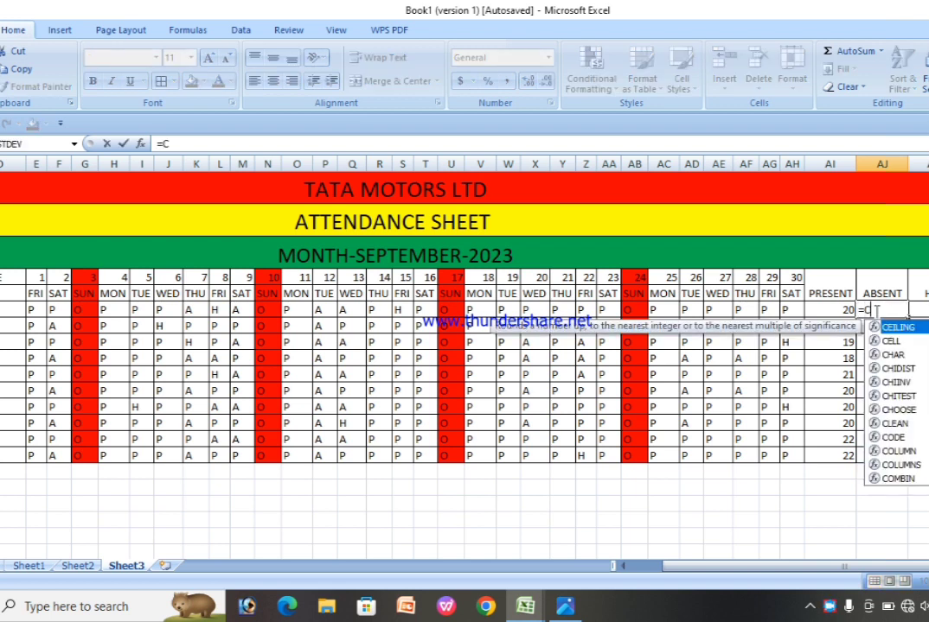
pyautogui.press('Down')
pyautogui.press('Down')
pyautogui.press('Down')
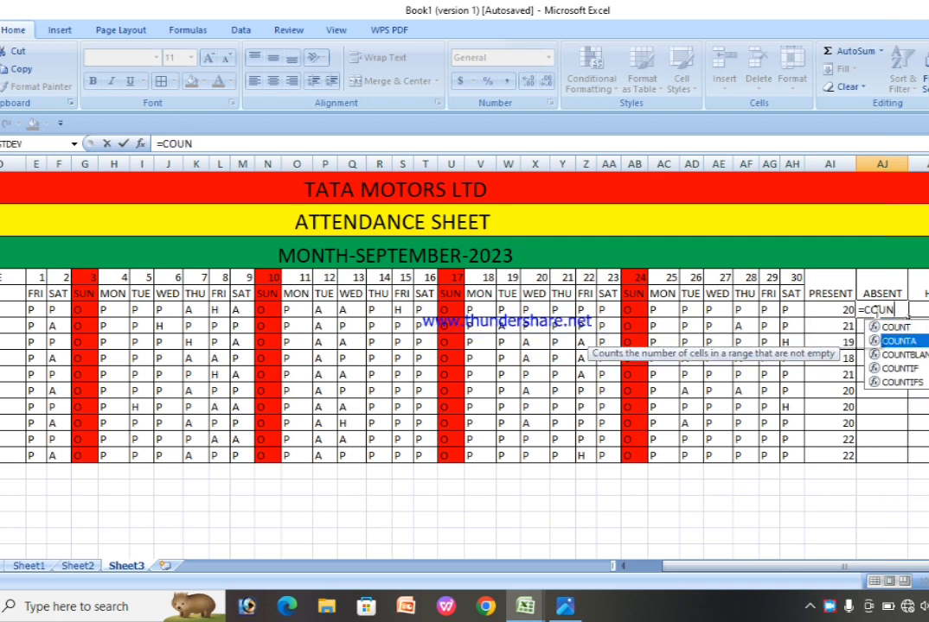
pyautogui.press('Tab')
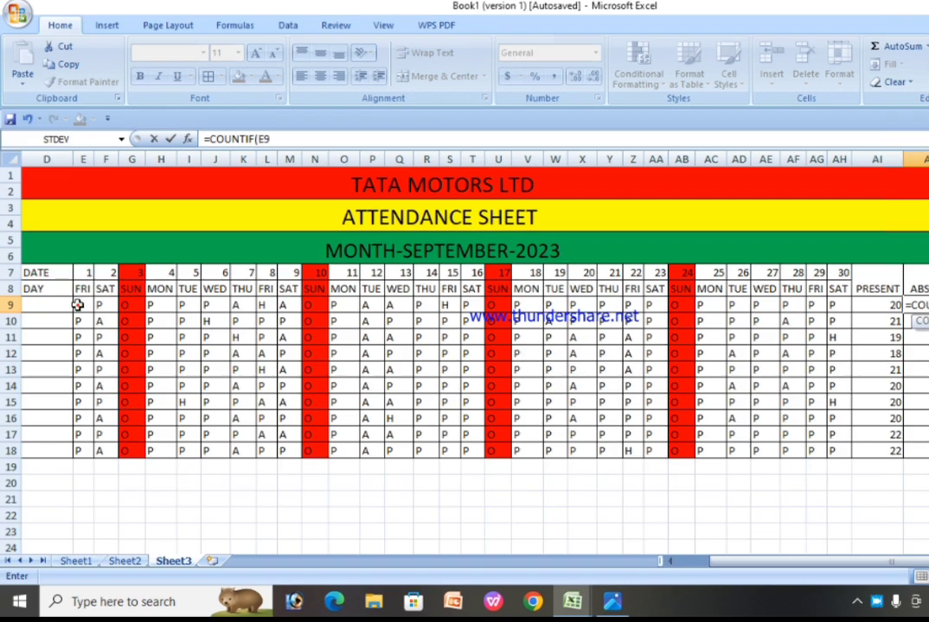
pyautogui.moveTo(77, 305); pyautogui.dragTo(882, 306)
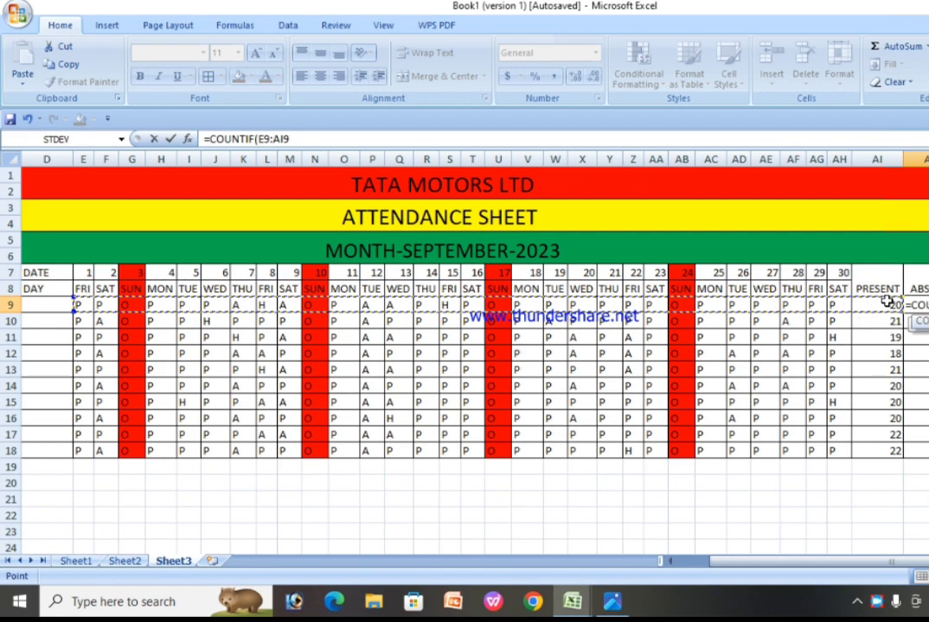
pyautogui.write(',')
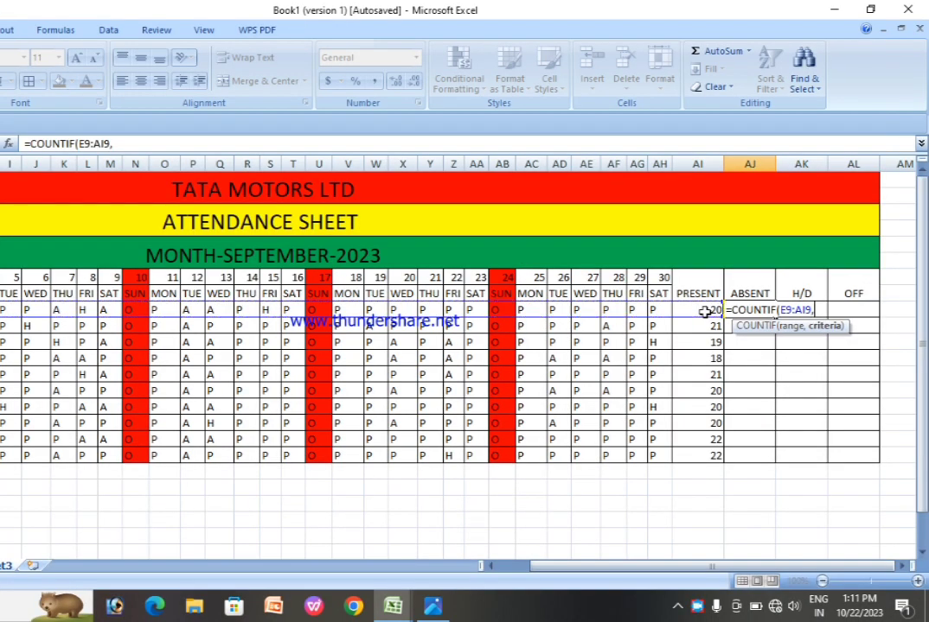
pyautogui.write('"A")')
pyautogui.press('Return')
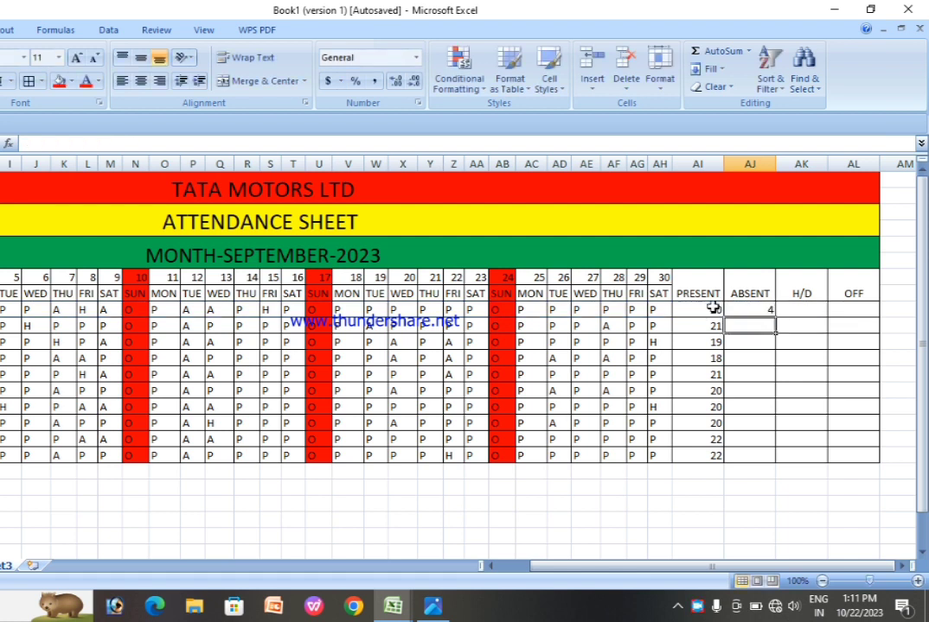
pyautogui.click(743, 309)
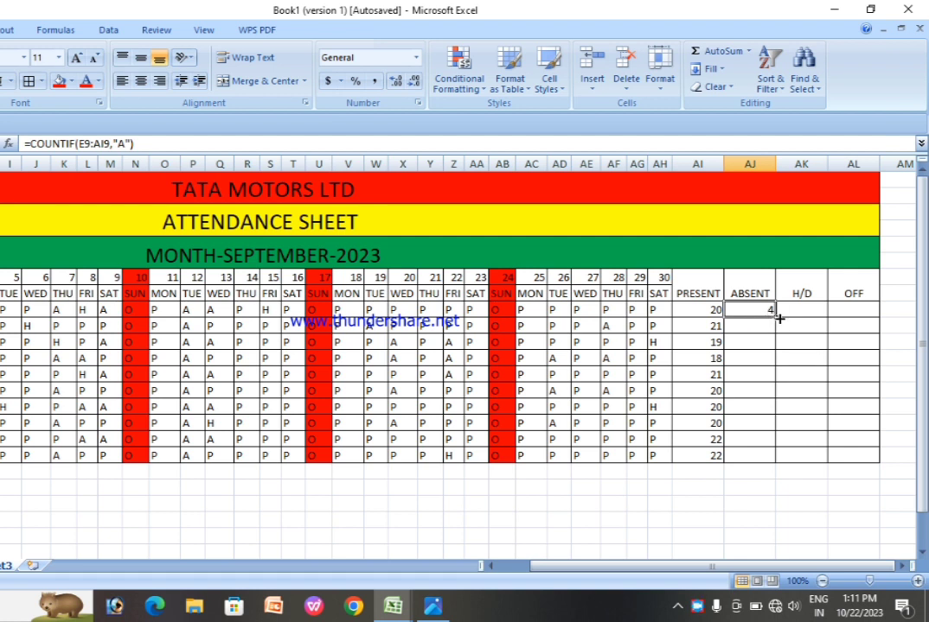
pyautogui.moveTo(775, 317); pyautogui.dragTo(783, 453)
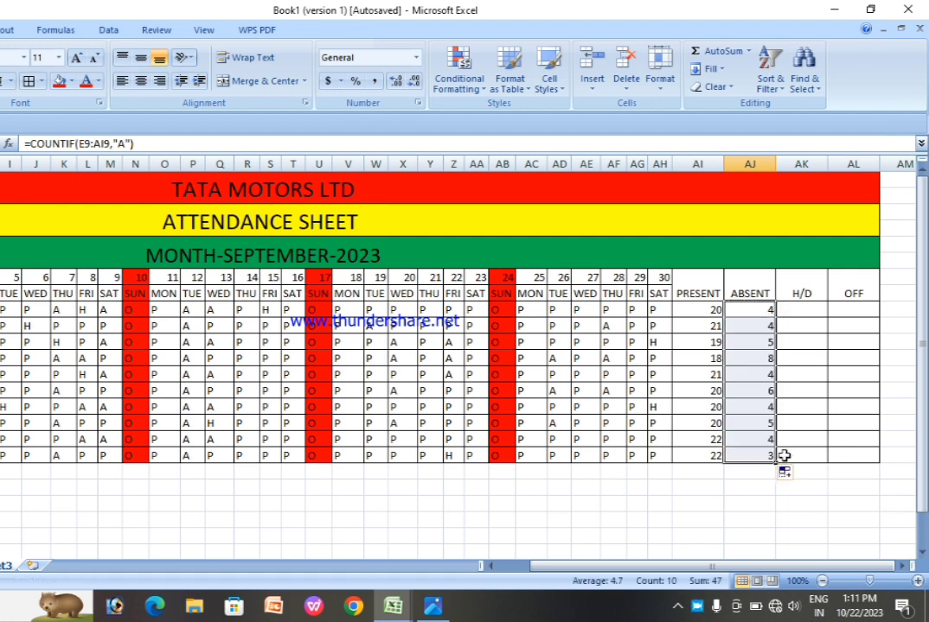
# - Enter =COUNTIF(E9:AH9,"H") in the H/D cell AK9 and fill it down to AK18
pyautogui.click(810, 309)
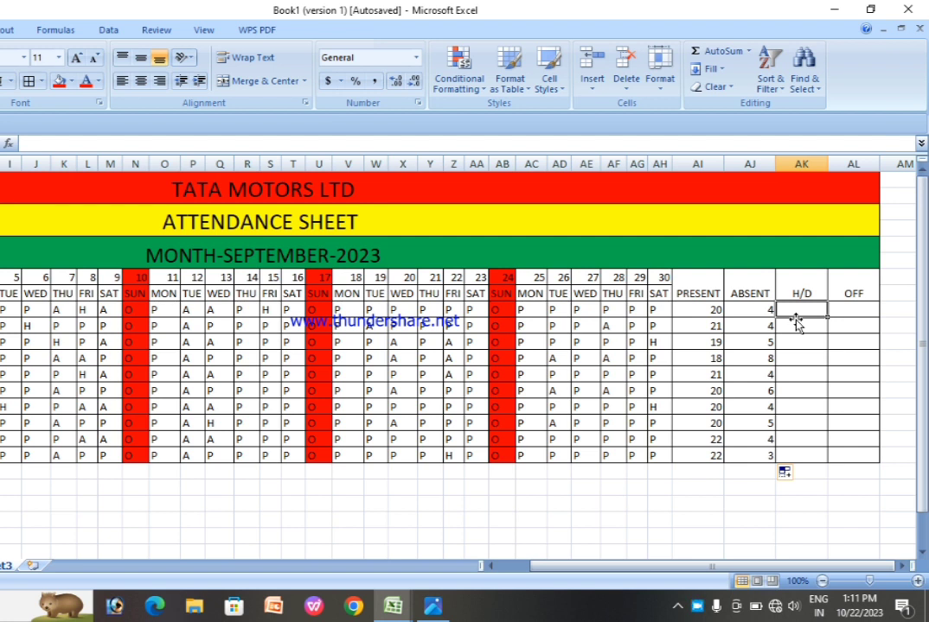
pyautogui.write('=COUN')
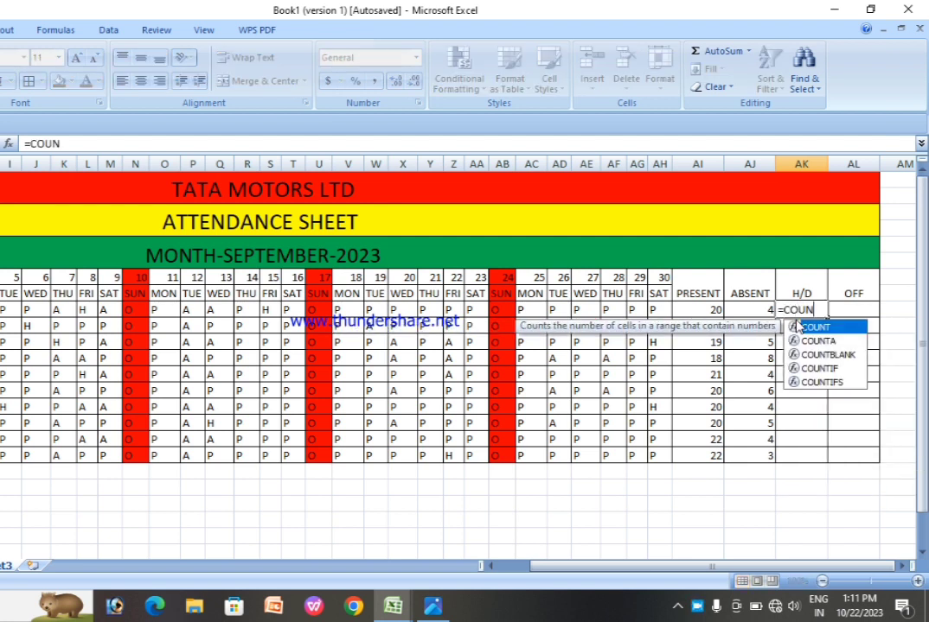
pyautogui.press('Down')
pyautogui.press('Down')
pyautogui.press('Down')
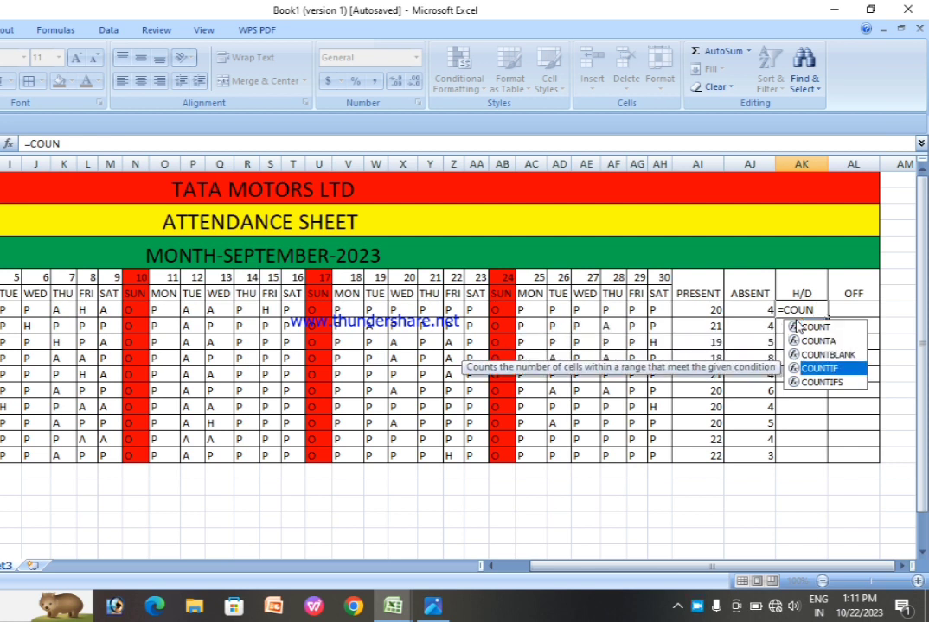
pyautogui.press('Tab')
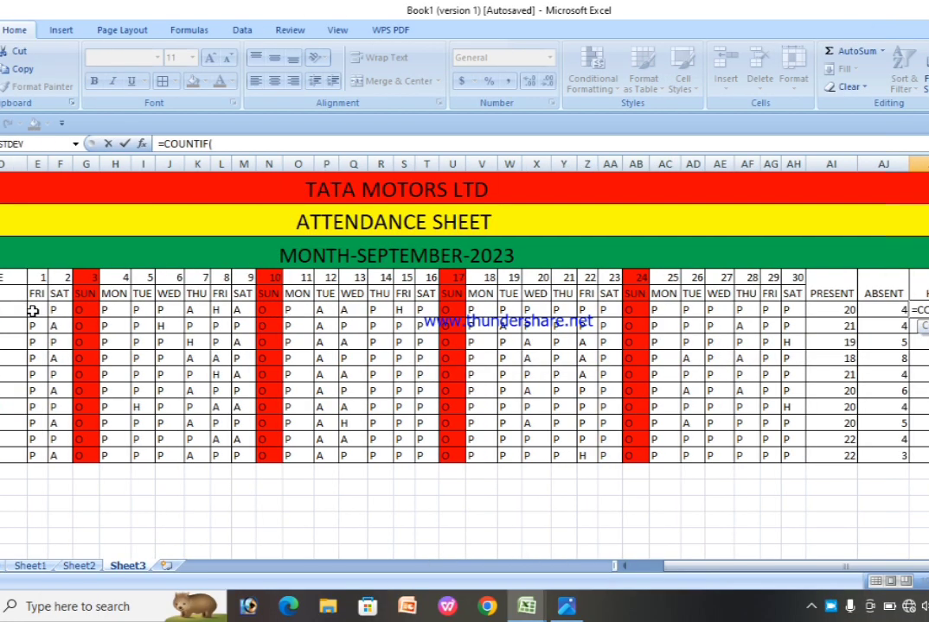
pyautogui.moveTo(32, 311); pyautogui.dragTo(781, 333)
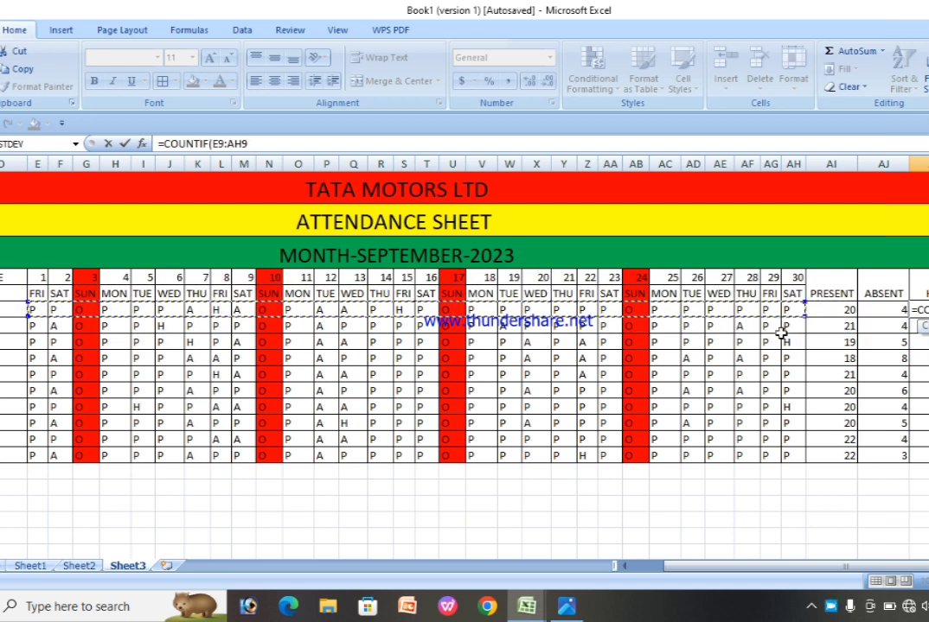
pyautogui.write(',"H')
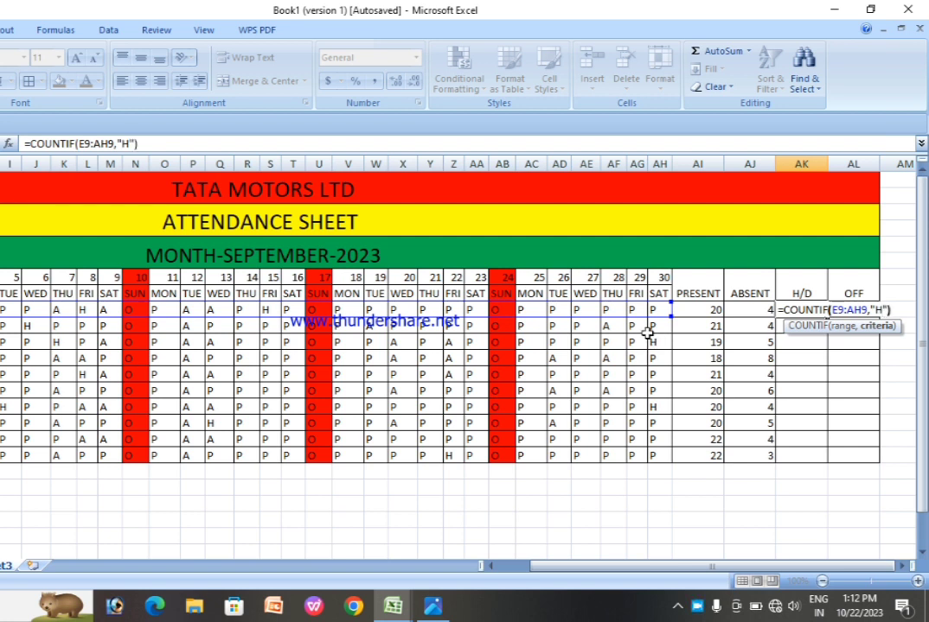
pyautogui.press('Return')
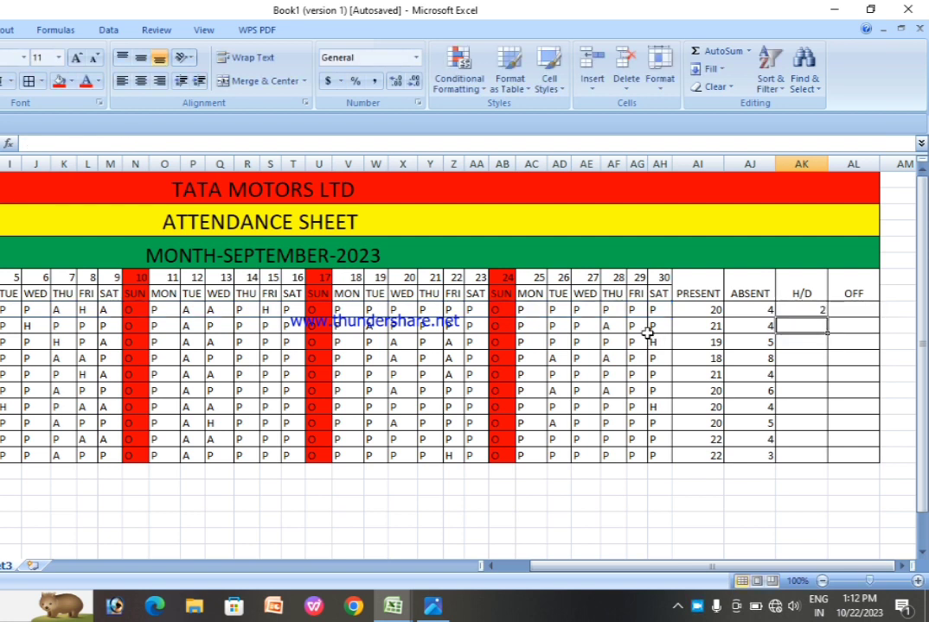
pyautogui.click(787, 309)
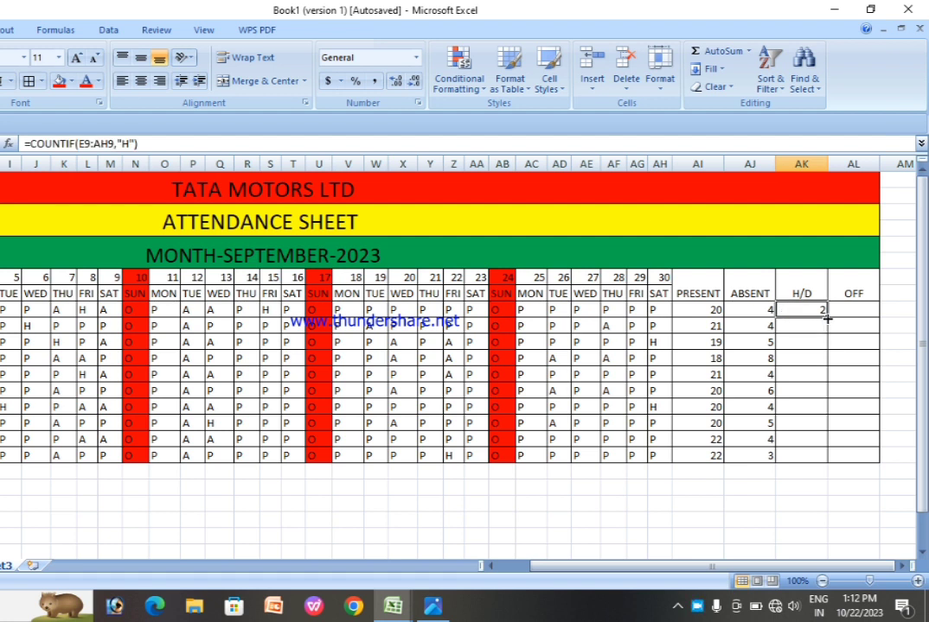
pyautogui.moveTo(827, 318); pyautogui.dragTo(840, 458)
pyautogui.click(858, 427)
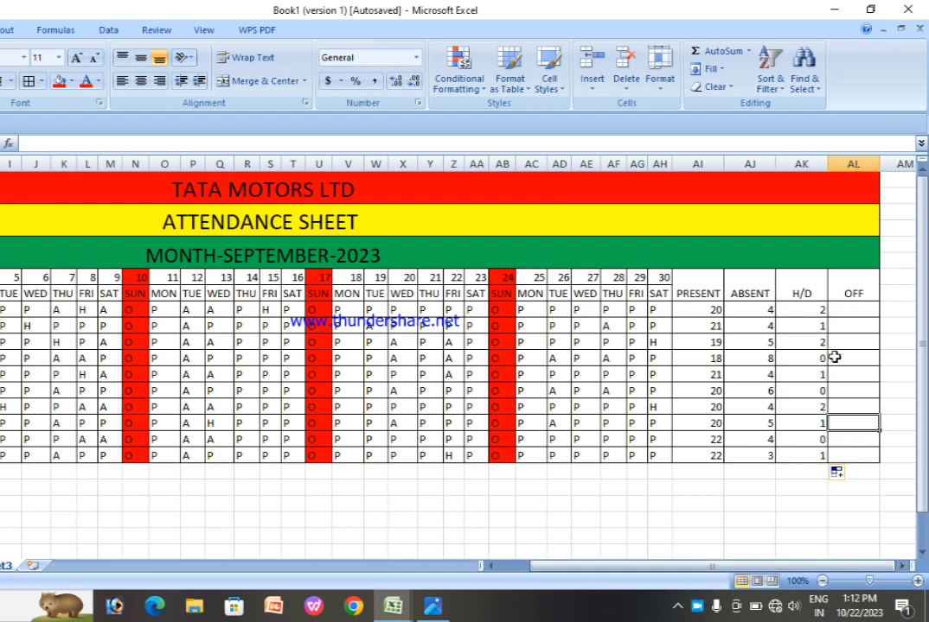
# - Enter =COUNTIF(E9:AH9,"O") in AL9 to count the first employee's OFF days
pyautogui.click(846, 311)
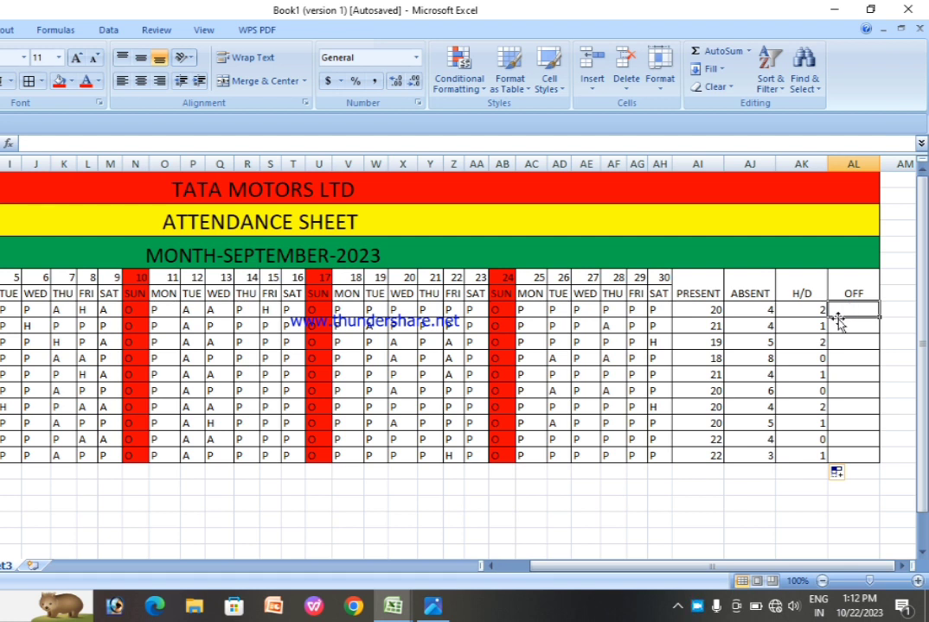
pyautogui.write('=COUN')
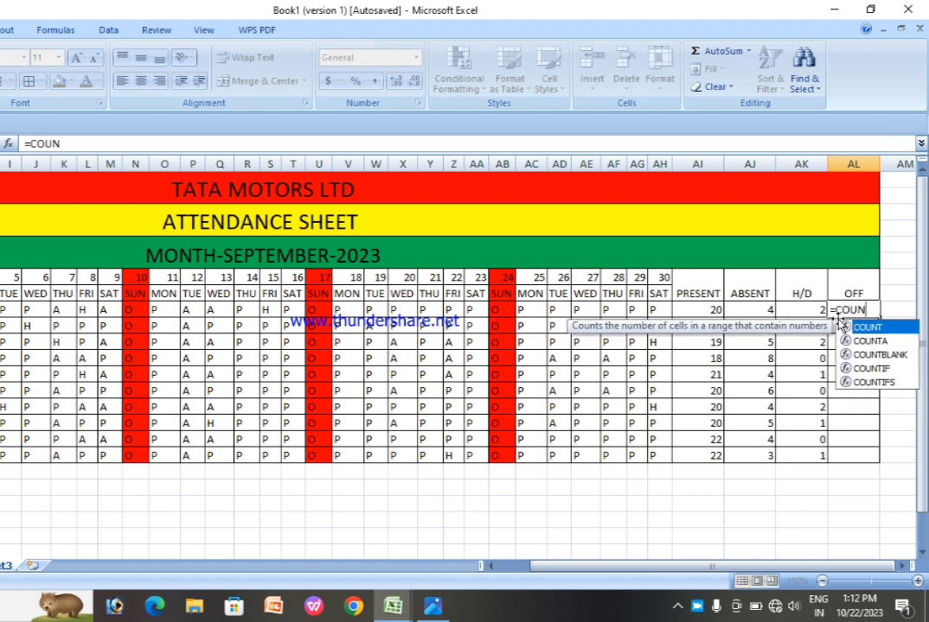
pyautogui.press('Down')
pyautogui.press('Down')
pyautogui.press('Down')
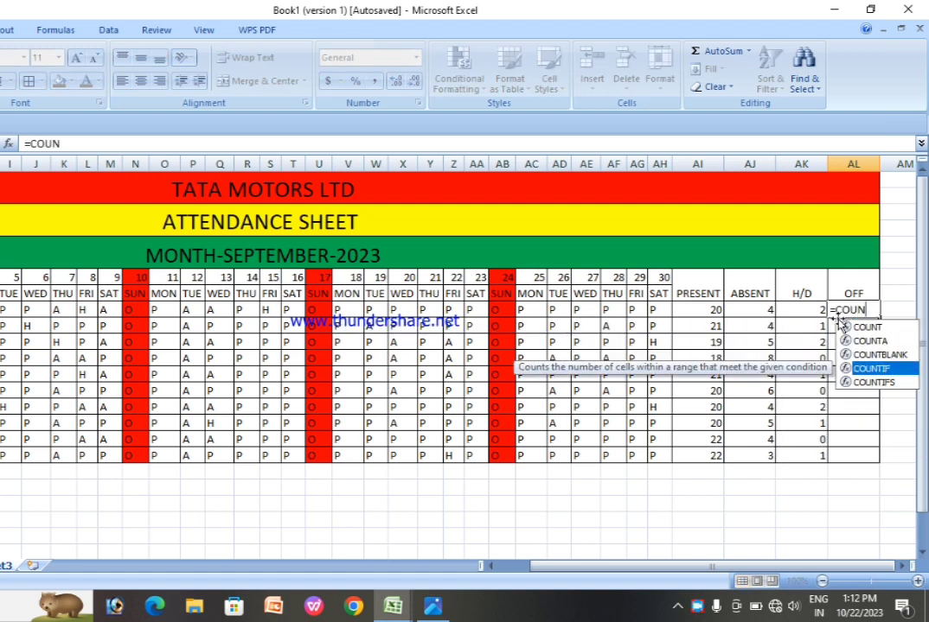
pyautogui.press('Tab')
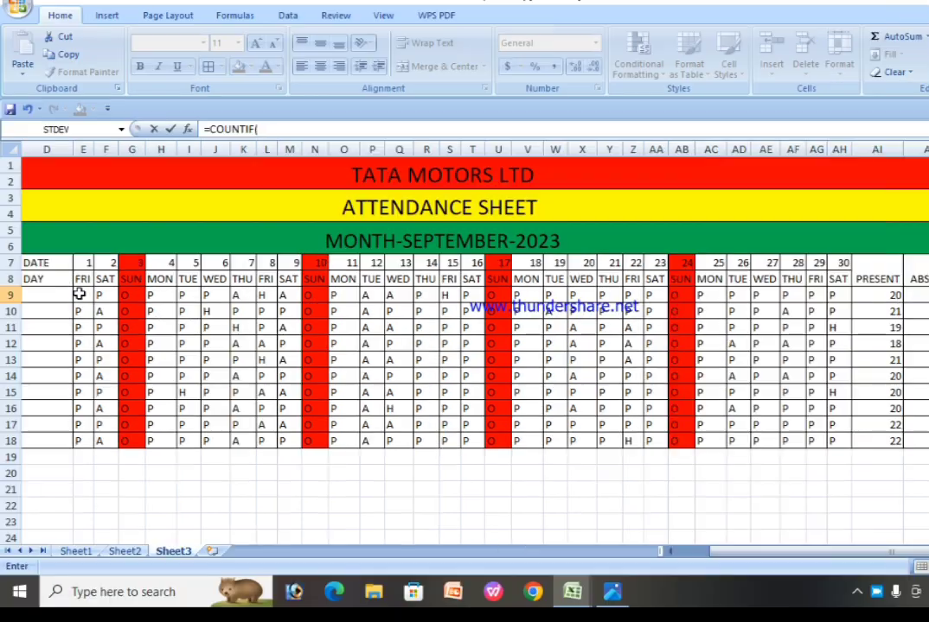
pyautogui.moveTo(78, 295); pyautogui.dragTo(837, 299)
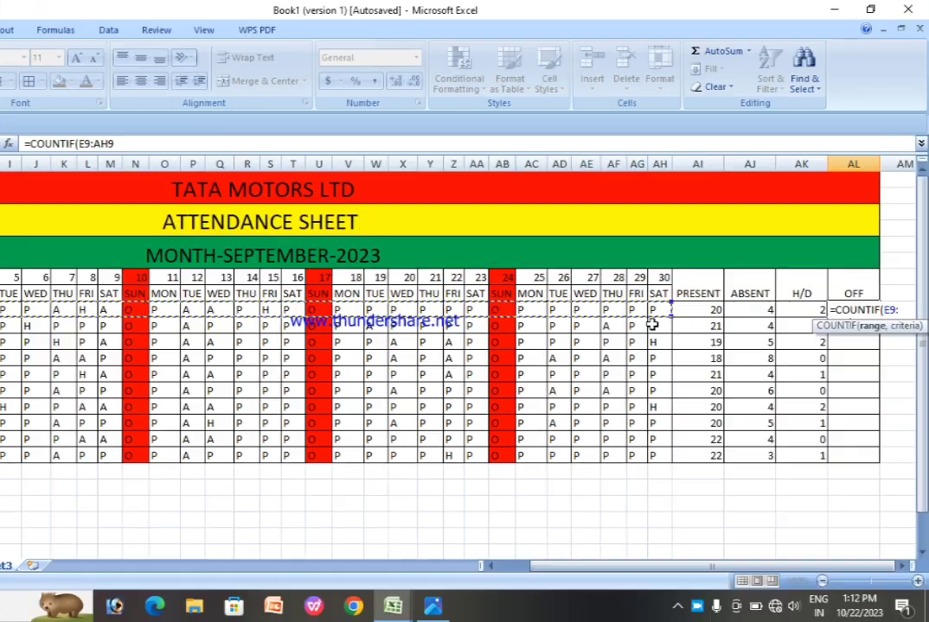
pyautogui.write(',')
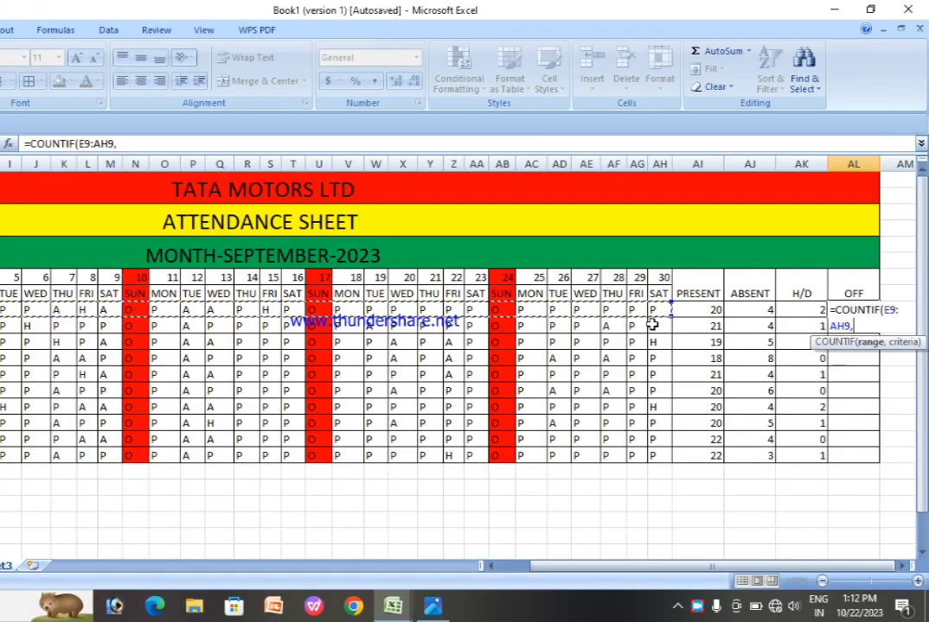
pyautogui.write('"O')
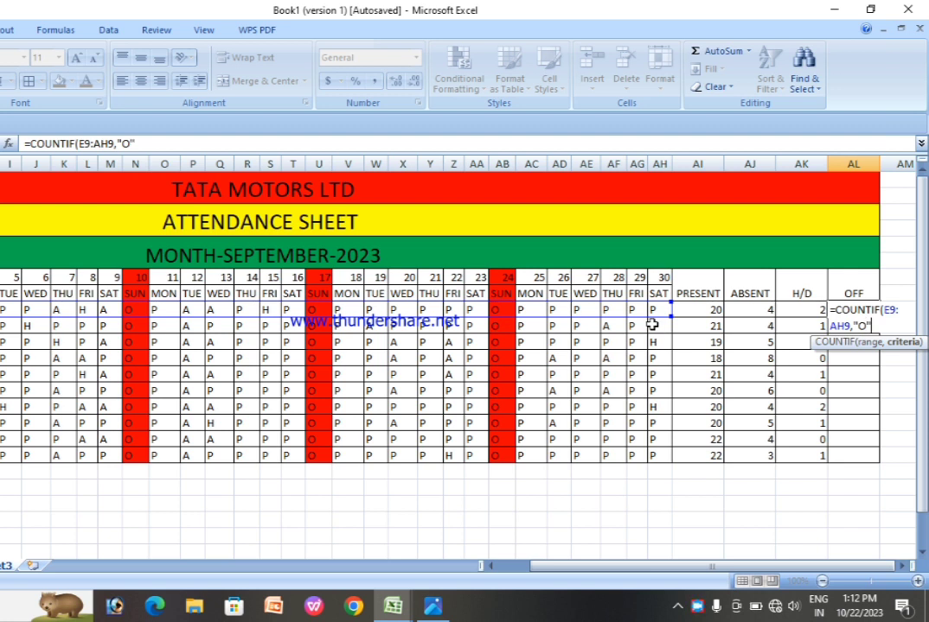
pyautogui.write('")')
pyautogui.press('Return')
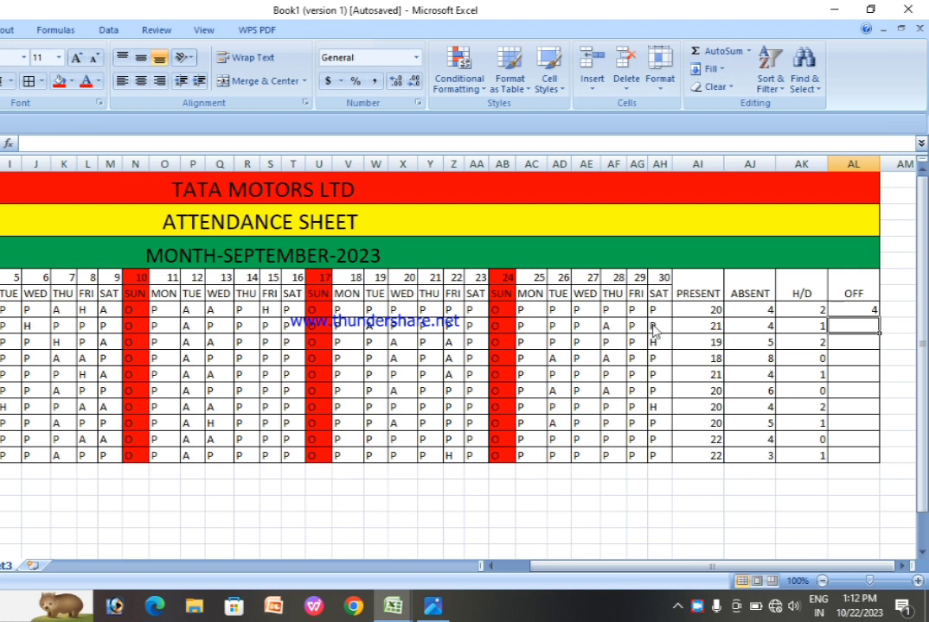
# - Fill the OFF count formula from AL9 down to AL18 and check the ABSENT, H/D and OFF formulas in row 9
pyautogui.click(840, 310)
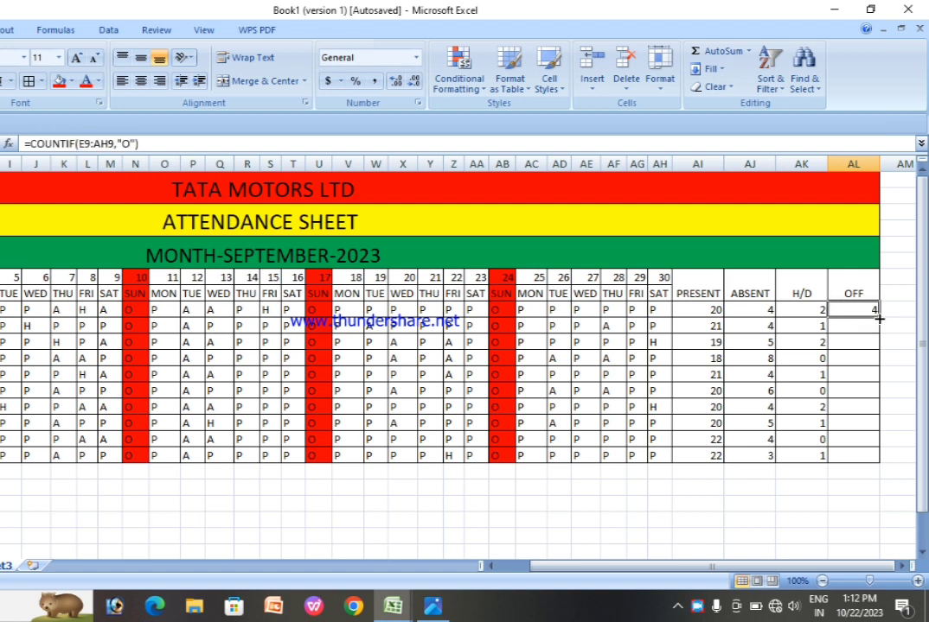
pyautogui.moveTo(879, 321); pyautogui.dragTo(878, 460)
pyautogui.click(815, 504)
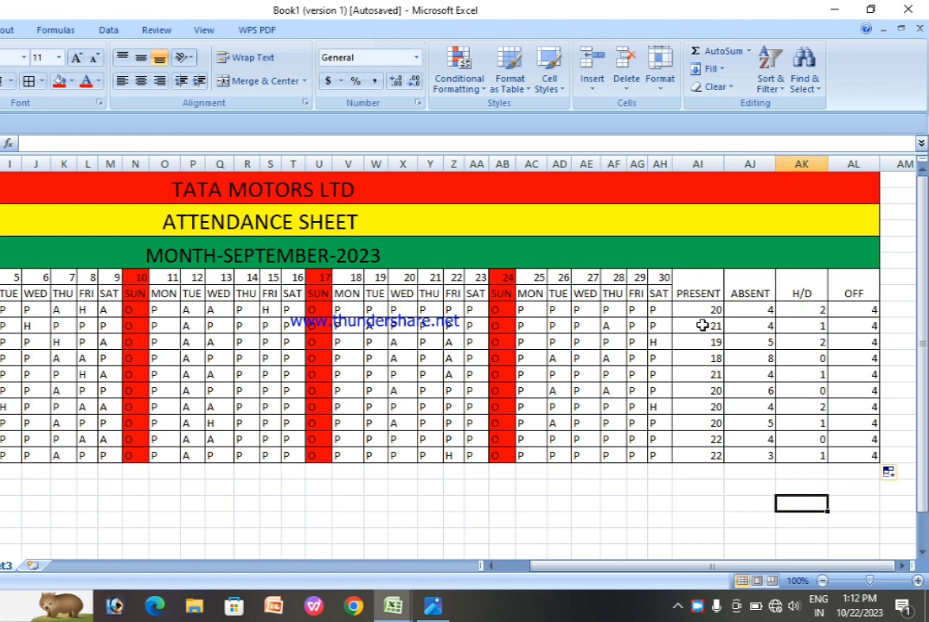
pyautogui.click(748, 311)
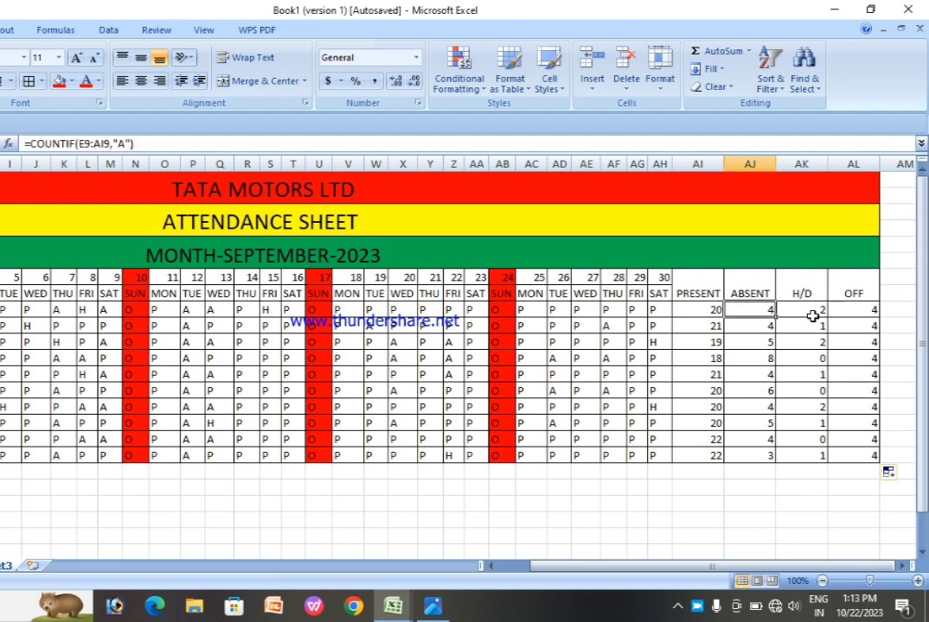
pyautogui.click(808, 312)
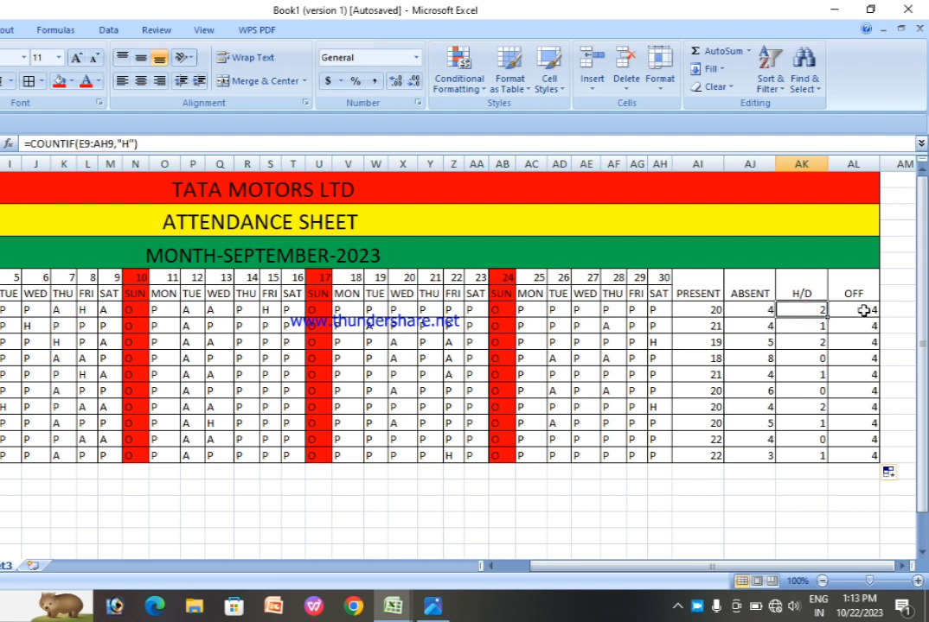
pyautogui.click(864, 311)
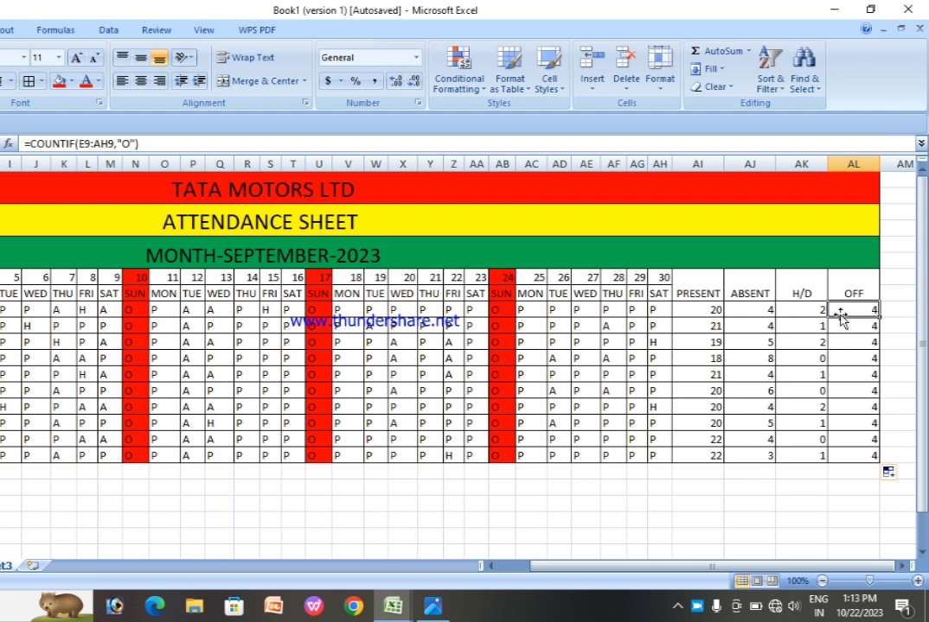
# - Vertically centre the PRESENT, ABSENT, H/D and OFF headings with middle alignment
pyautogui.moveTo(692, 293); pyautogui.dragTo(854, 293)
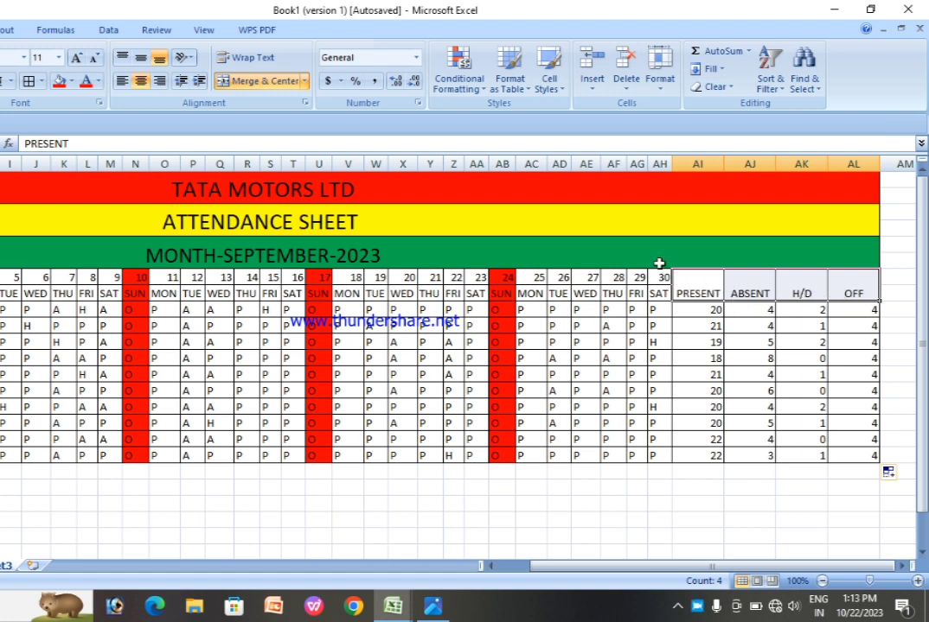
pyautogui.click(143, 63)
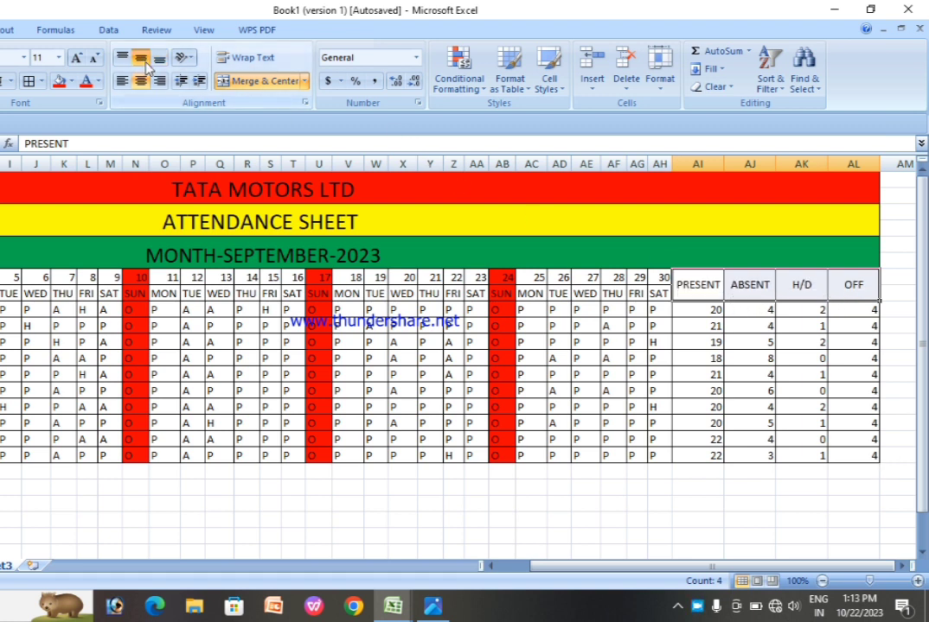
pyautogui.click(636, 375)
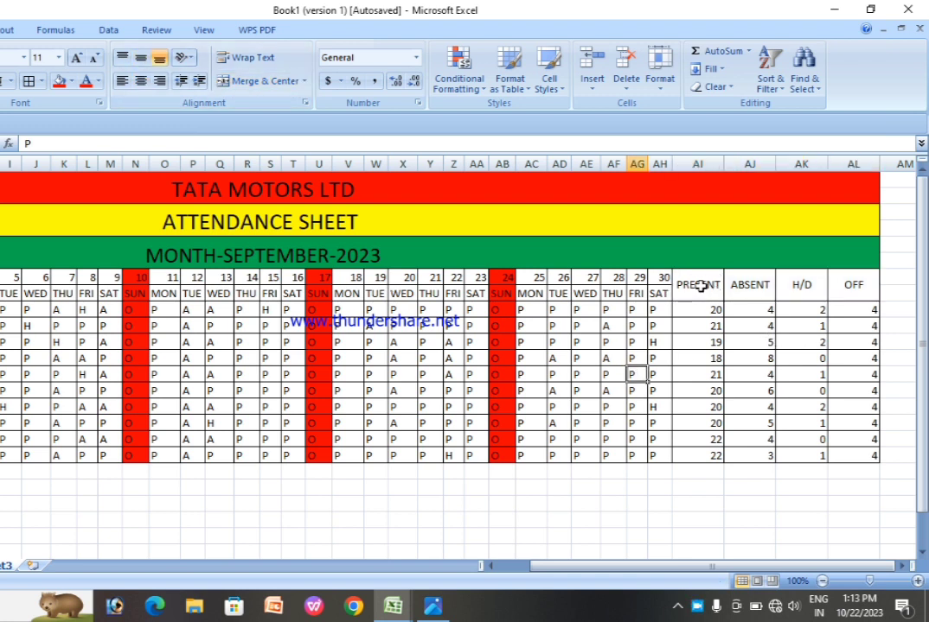
# - Fill the PRESENT column with yellow from its heading down to AI18
pyautogui.moveTo(699, 284); pyautogui.dragTo(708, 454)
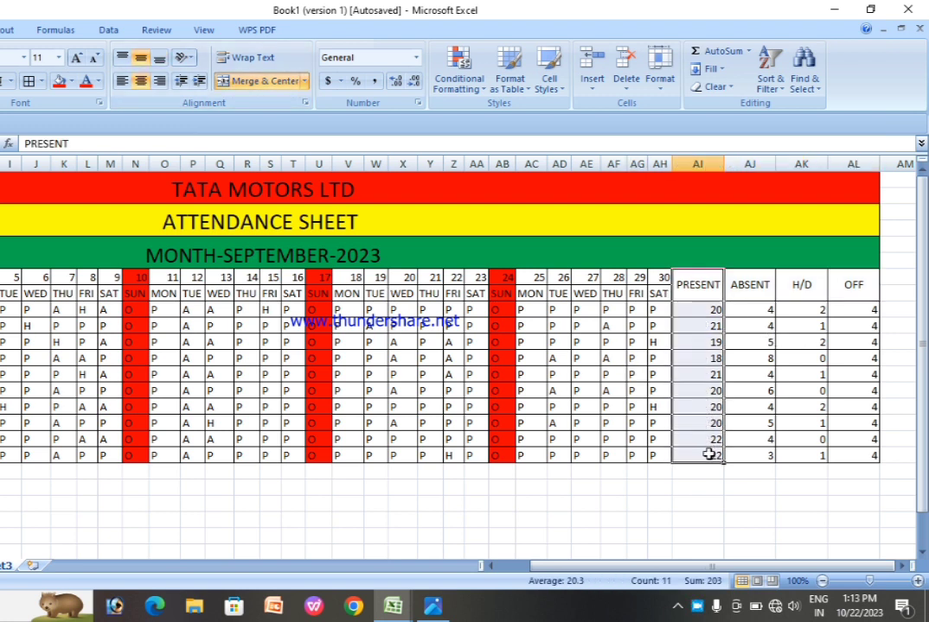
pyautogui.click(73, 81)
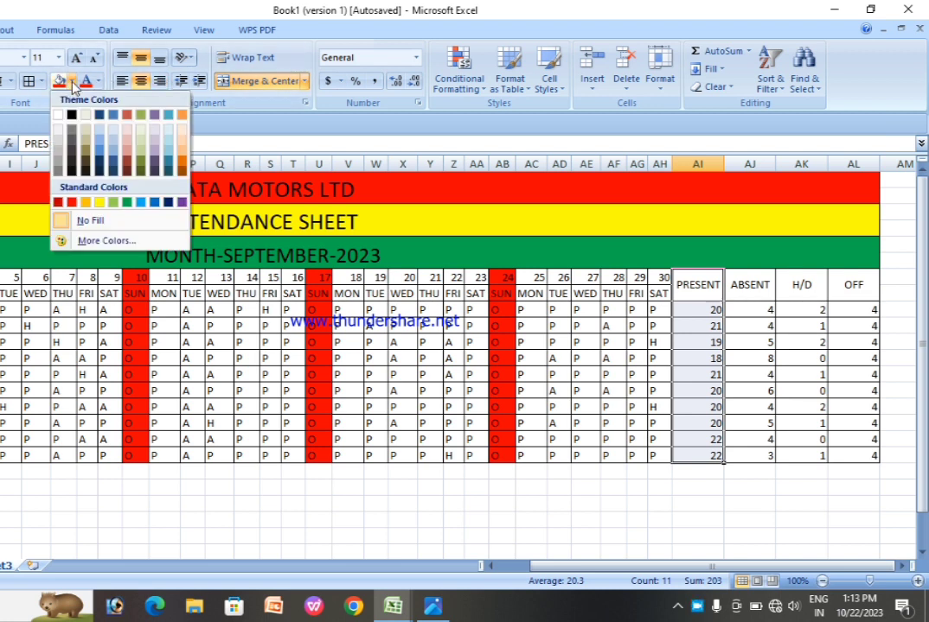
pyautogui.click(100, 205)
# - Fill the ABSENT column with grey from its heading down to AJ18
pyautogui.moveTo(749, 285); pyautogui.dragTo(771, 458)
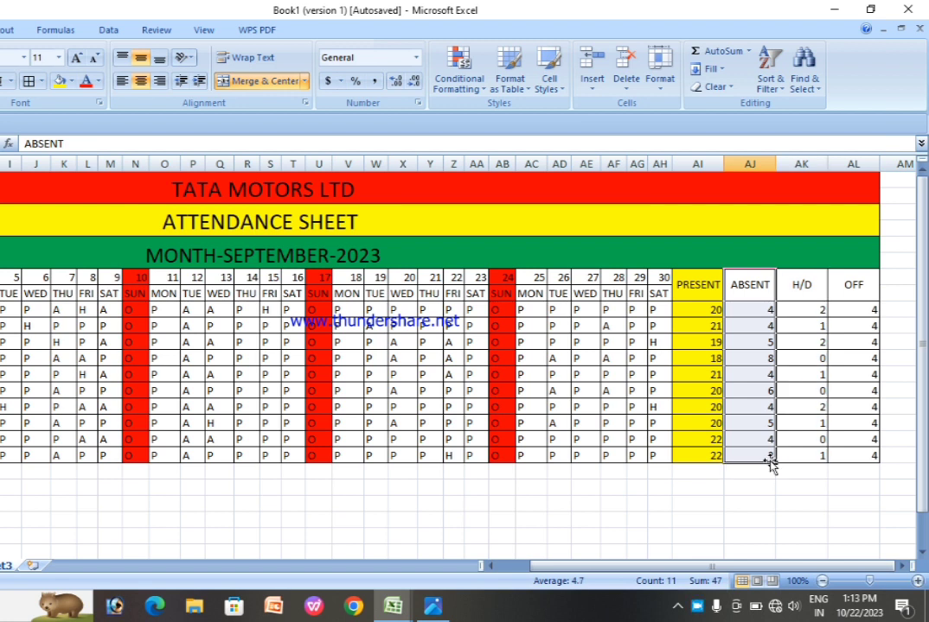
pyautogui.click(74, 81)
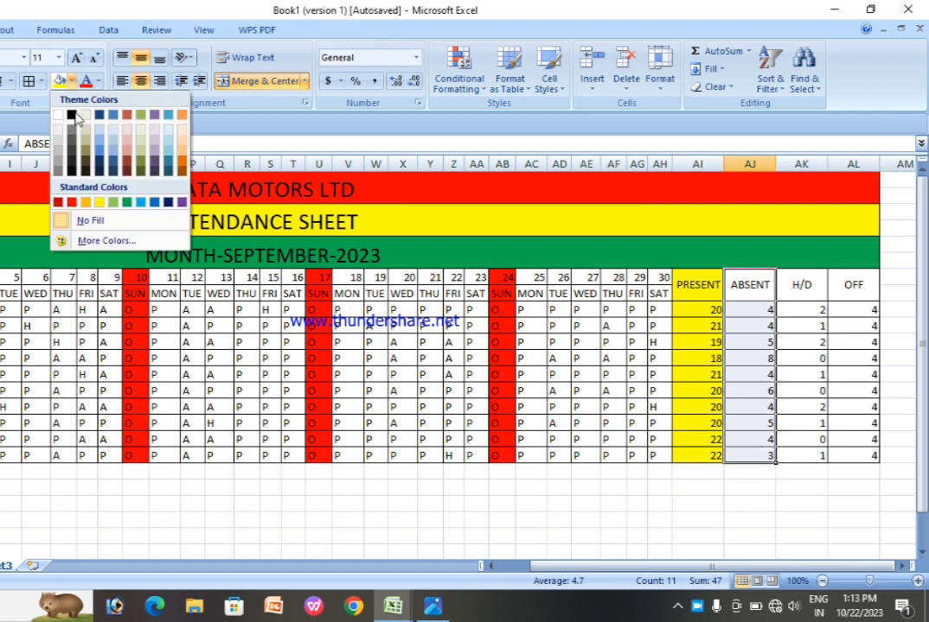
pyautogui.click(53, 142)
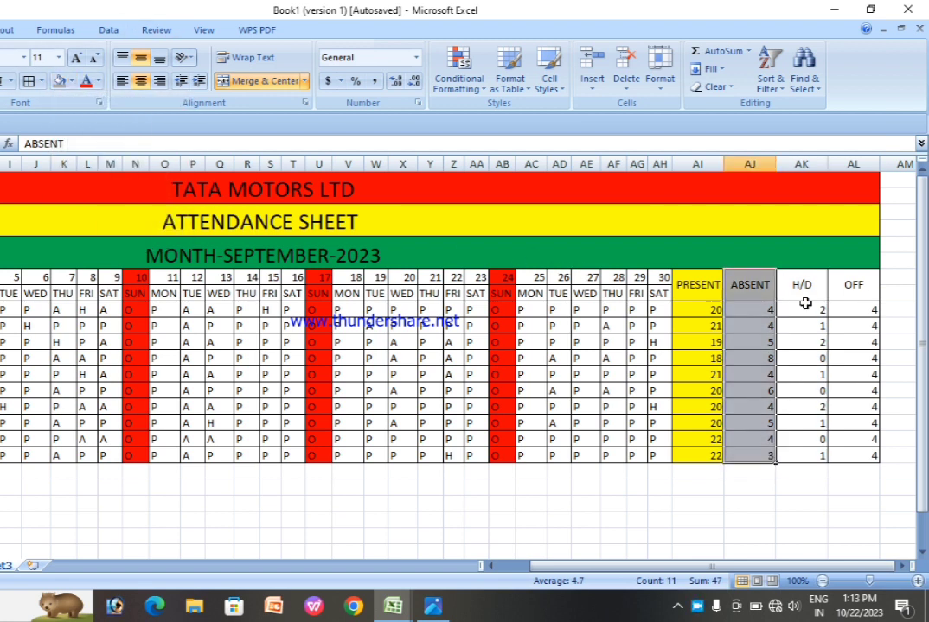
# - Fill the H/D column with the theme's muted red from its heading down to AK18
pyautogui.moveTo(801, 286); pyautogui.dragTo(818, 456)
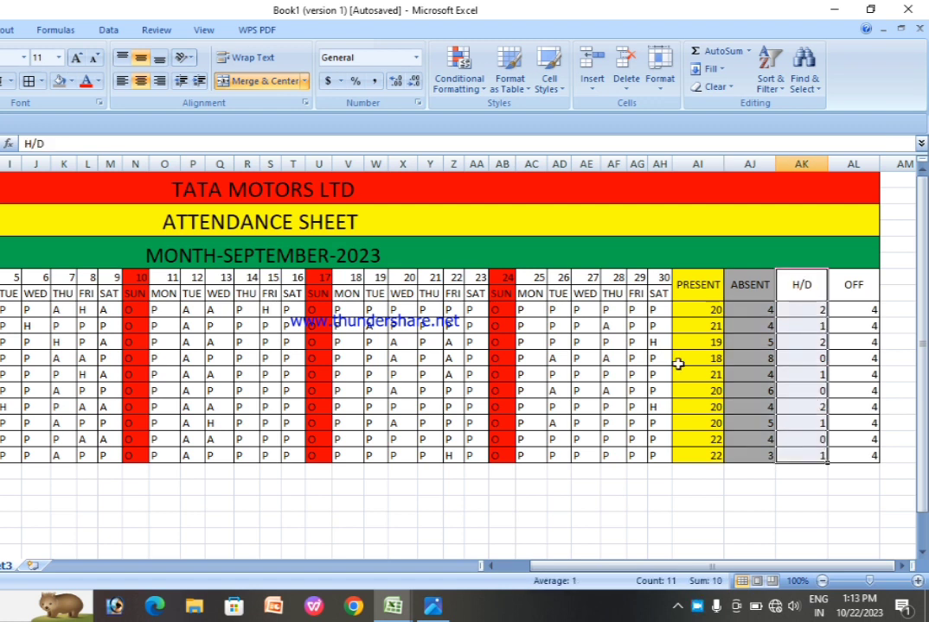
pyautogui.click(73, 82)
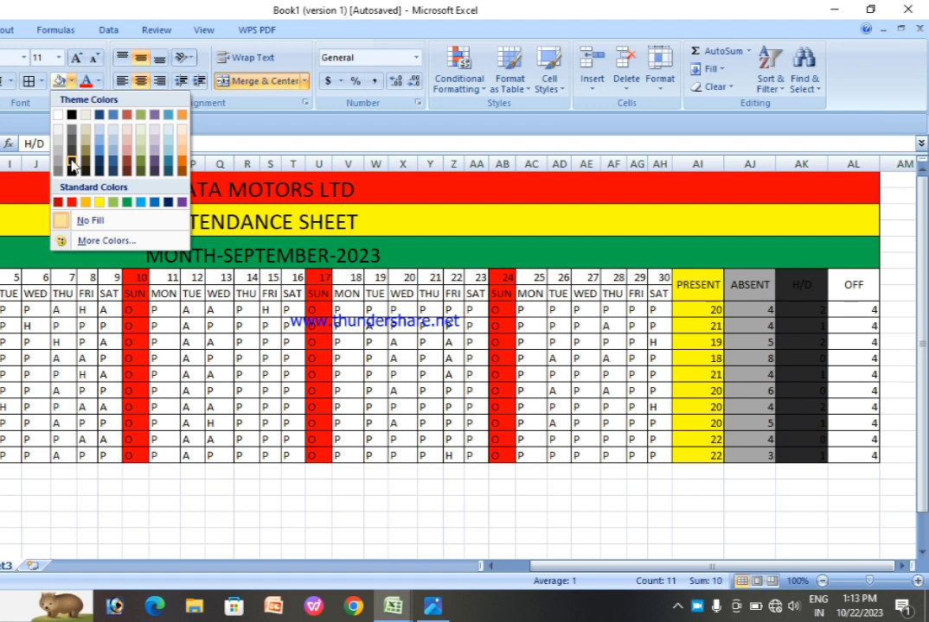
pyautogui.click(130, 118)
# - Apply a fill colour to the OFF column from its heading down to AL18
pyautogui.moveTo(869, 288); pyautogui.dragTo(877, 455)
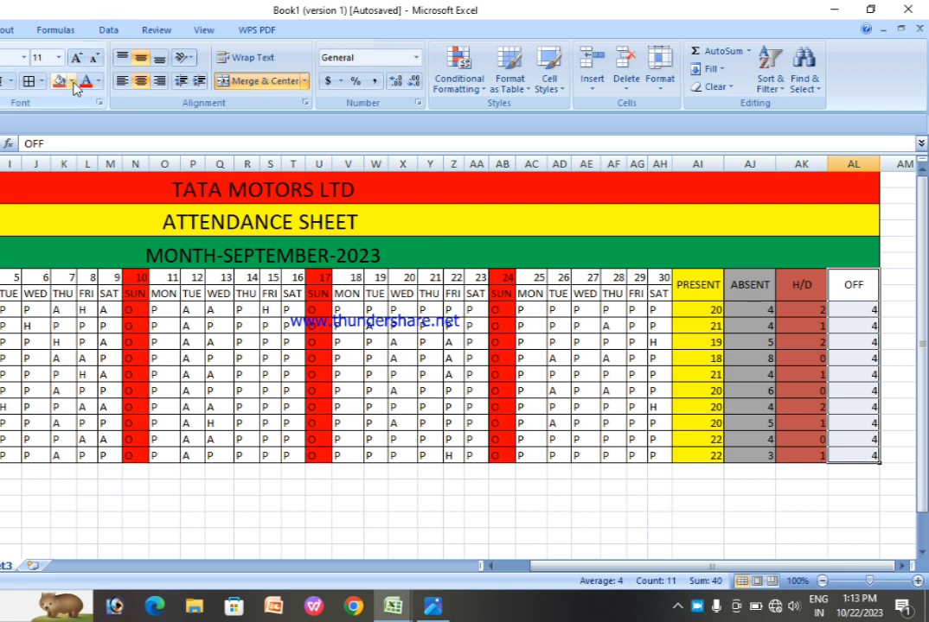